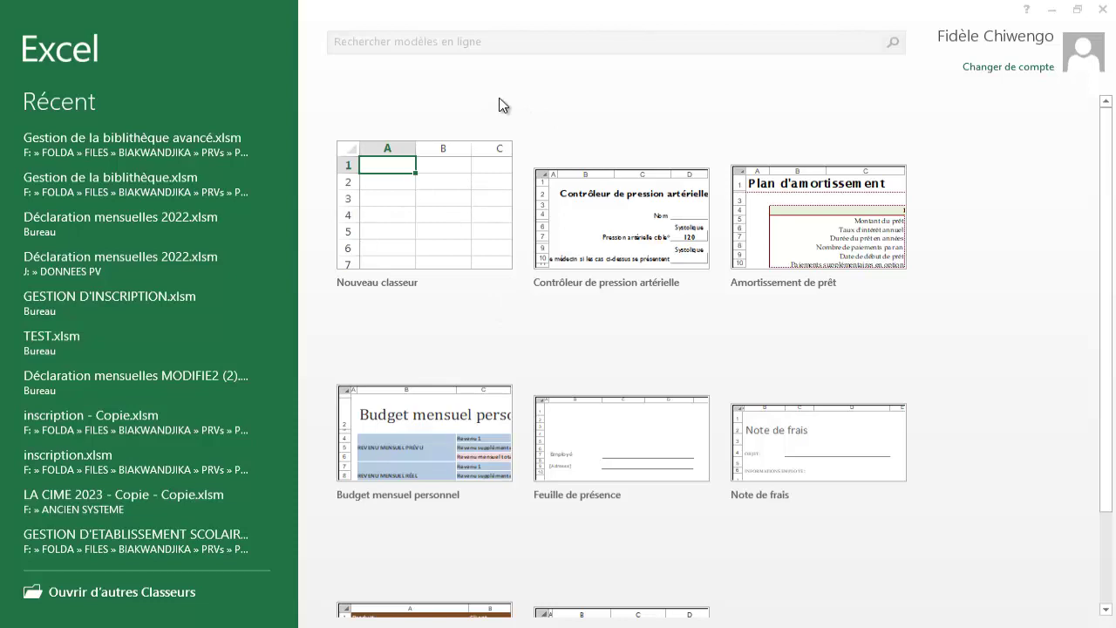
key(super)
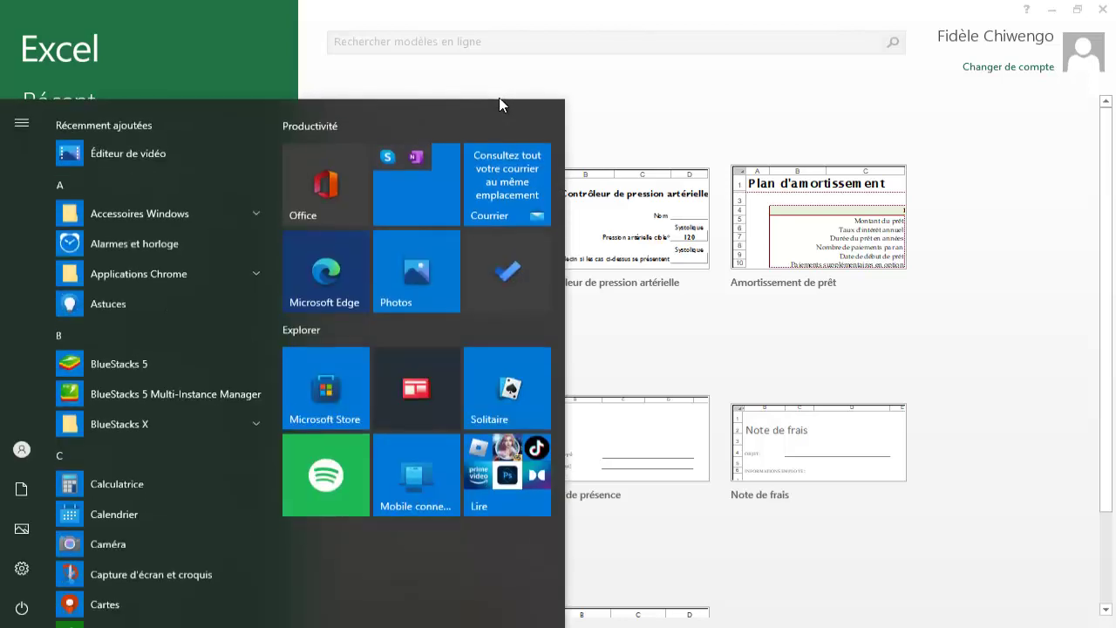
text(exce)
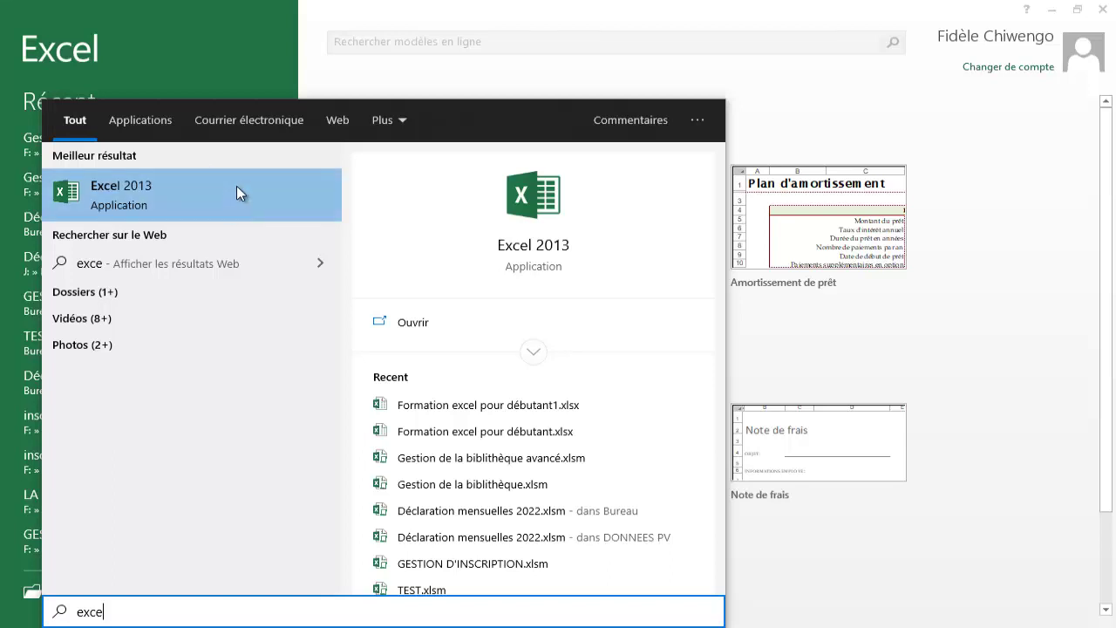
click(339, 86)
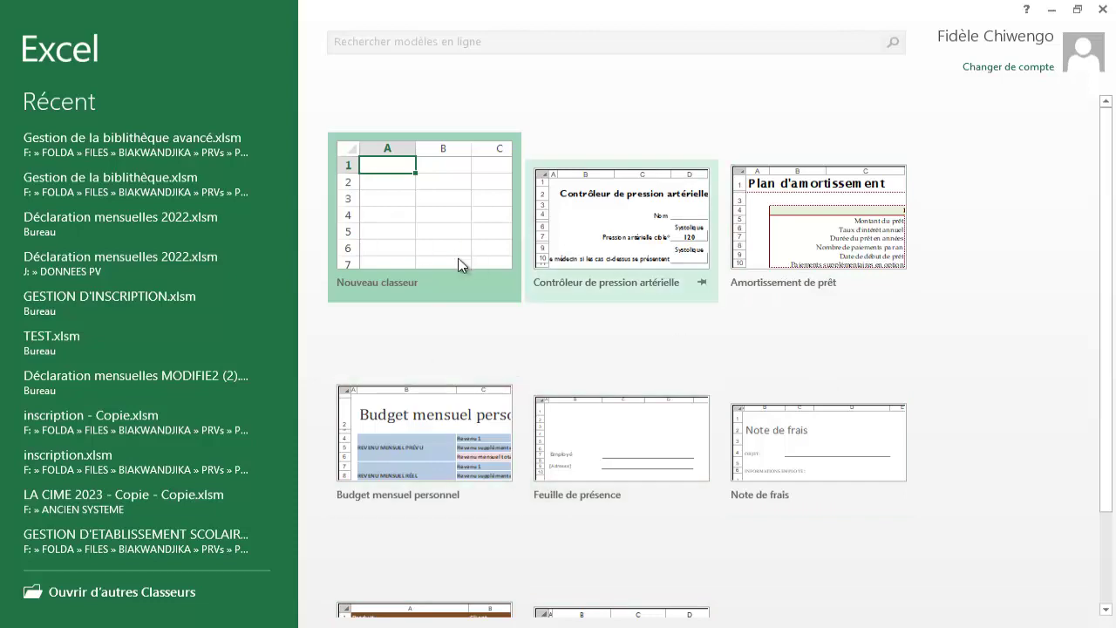
Create a blank workbook and save it in the computer's Bureau folder under the name Formation
click(416, 242)
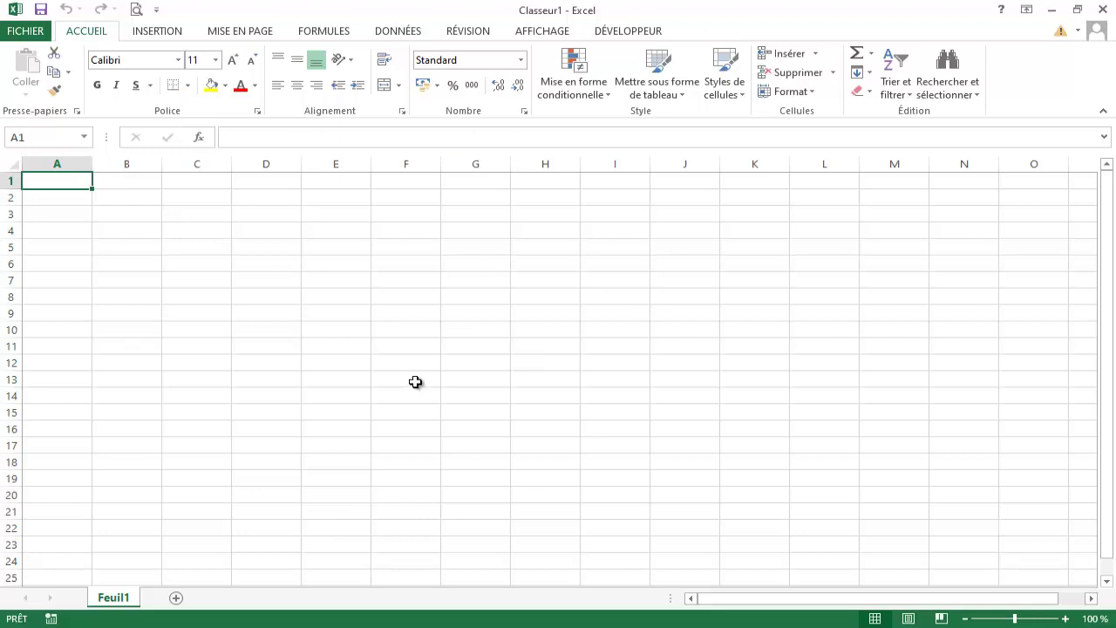
key(ctrl+s)
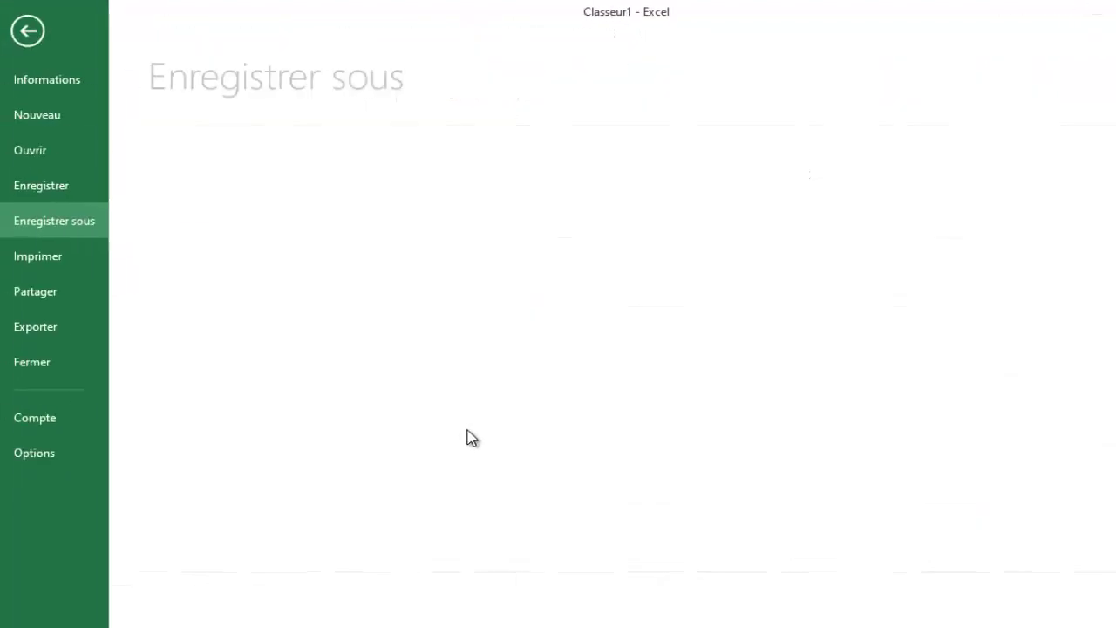
click(335, 246)
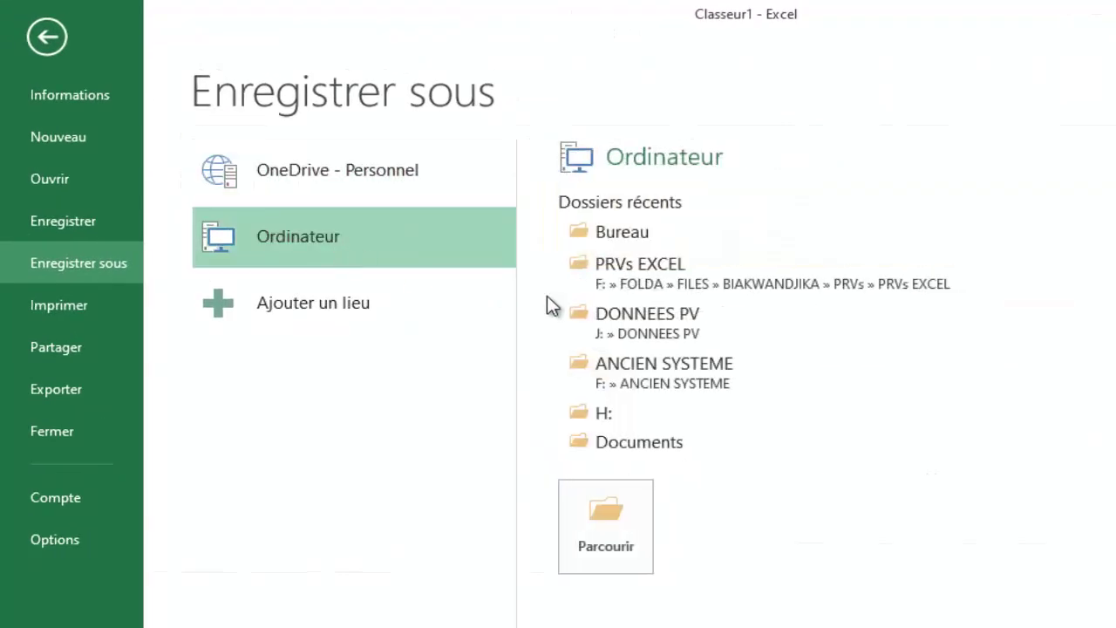
click(645, 235)
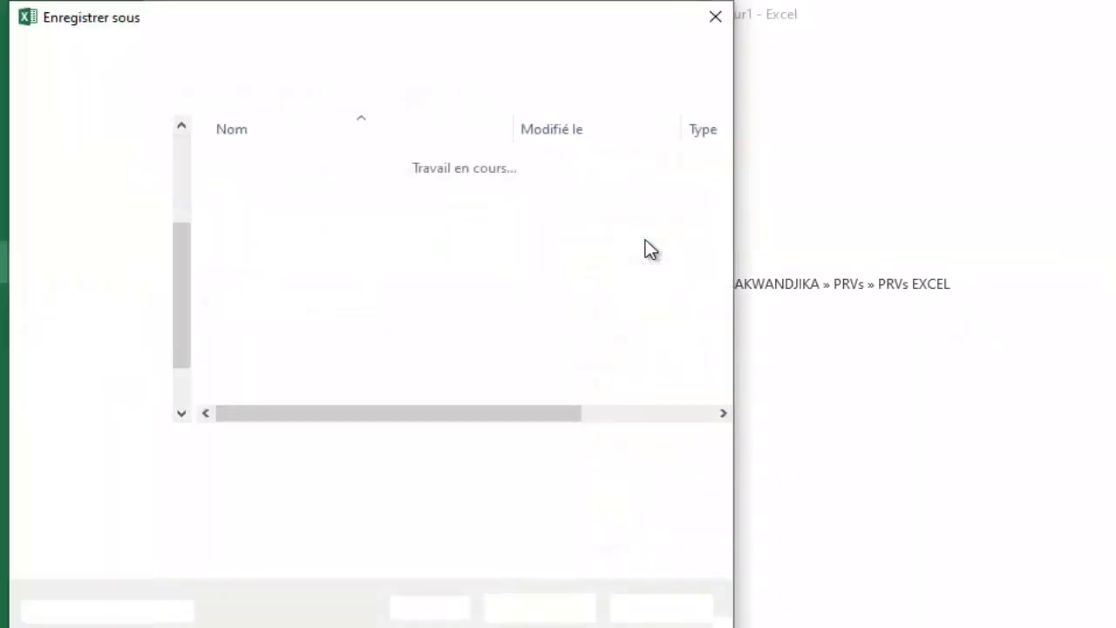
text(Forma)
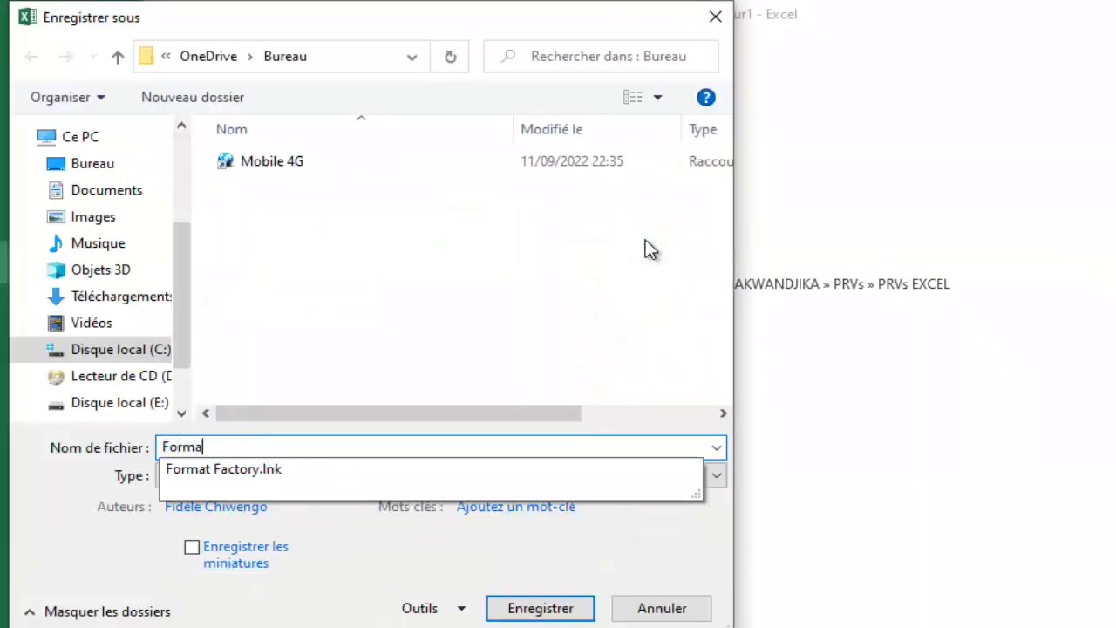
text(tion)
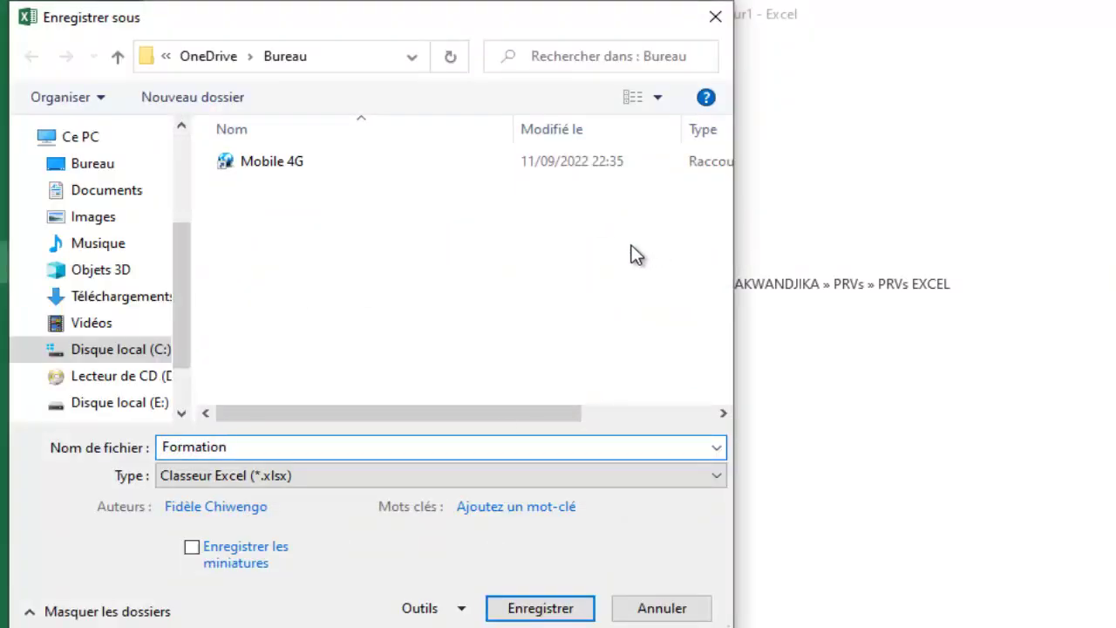
click(541, 606)
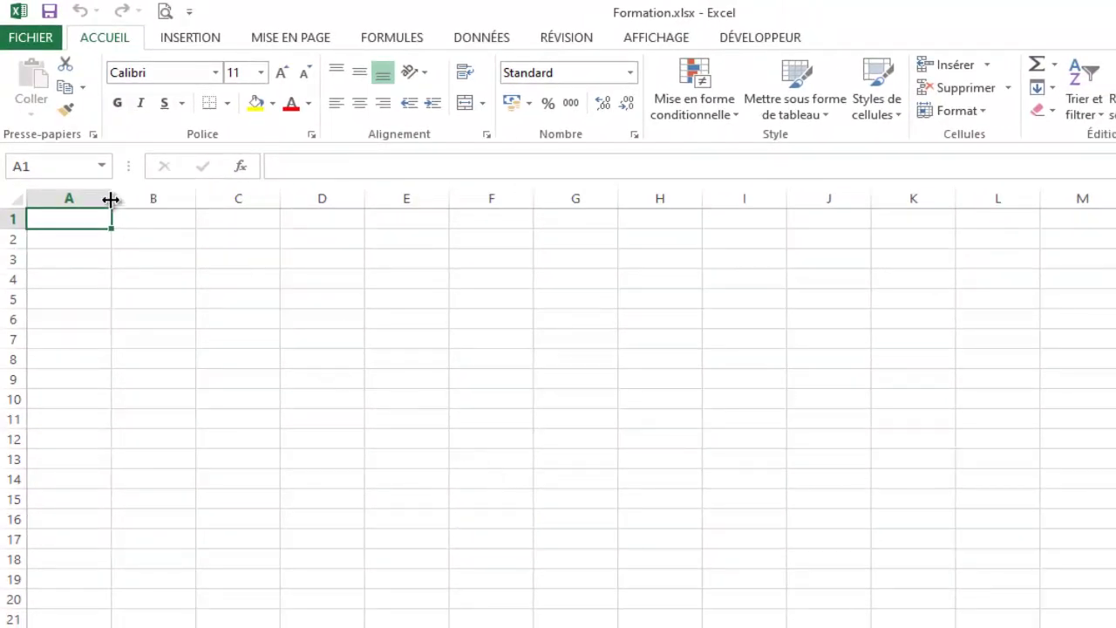
Widen columns A, B and C of the empty sheet to make room for the table
drag(113, 200, 172, 206)
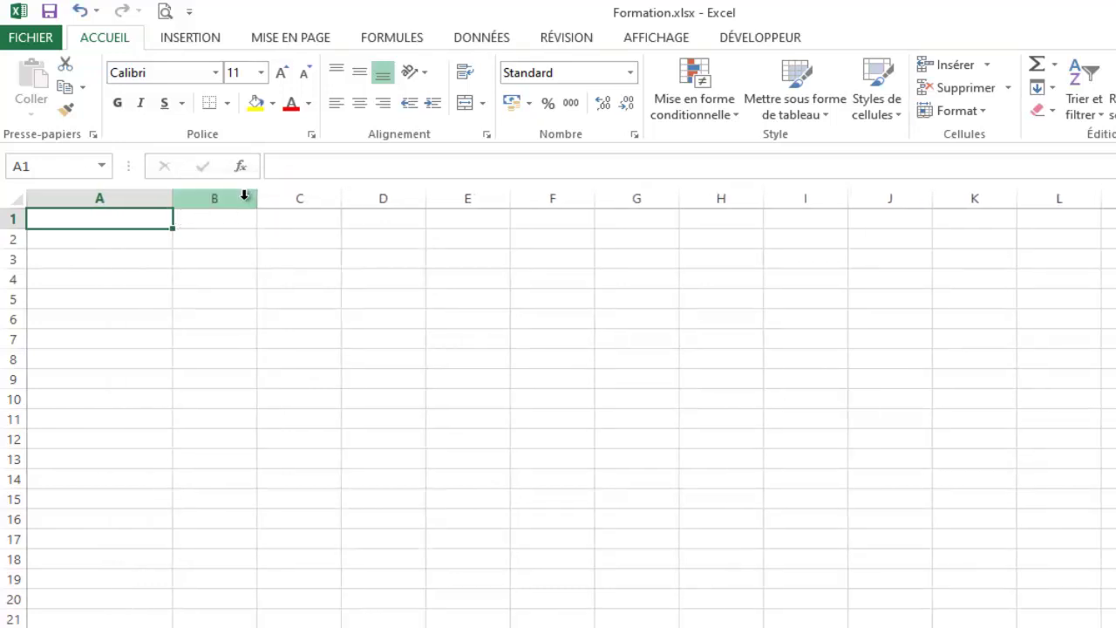
drag(258, 198, 289, 200)
drag(374, 199, 414, 200)
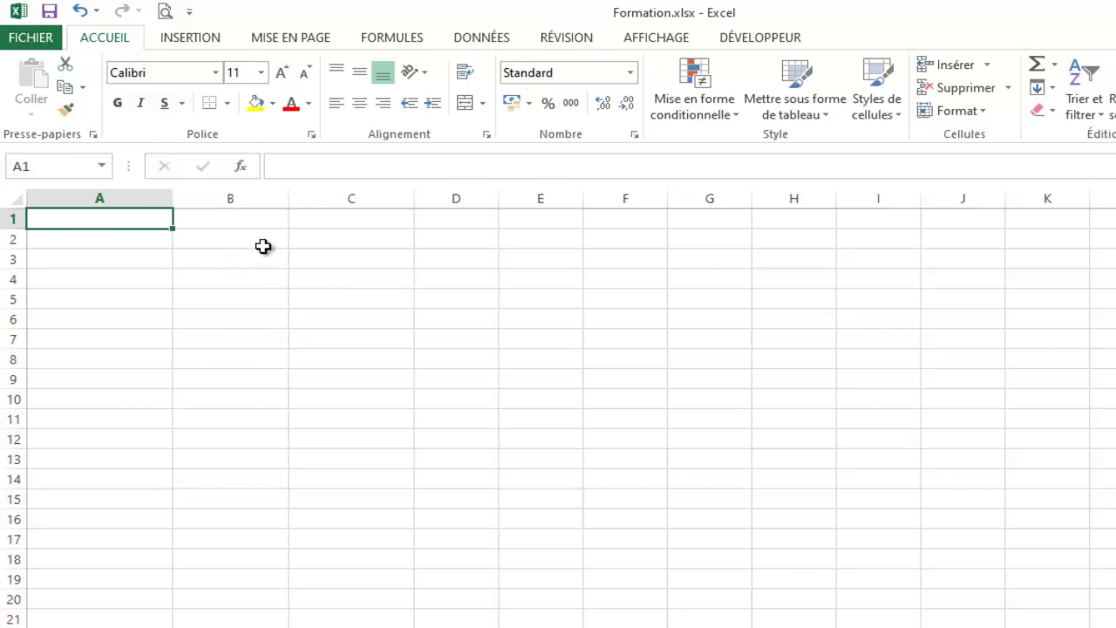
drag(288, 201, 304, 201)
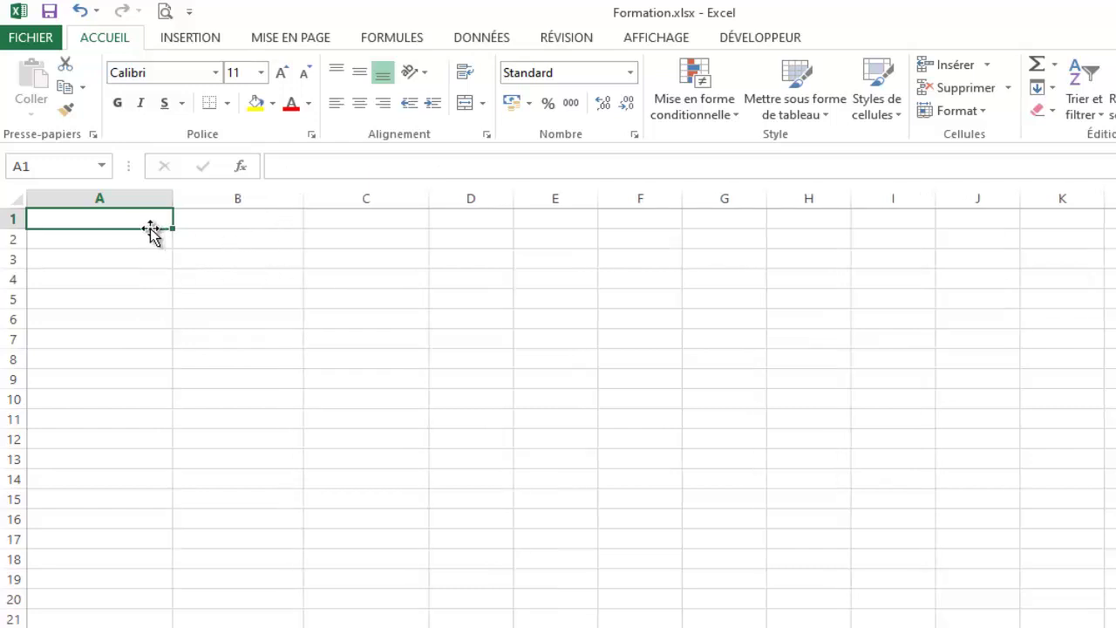
Enter the headers Nombre 1, Opération, Nombre 2 and Résultat in cells A1 to D1
text(Nomb)
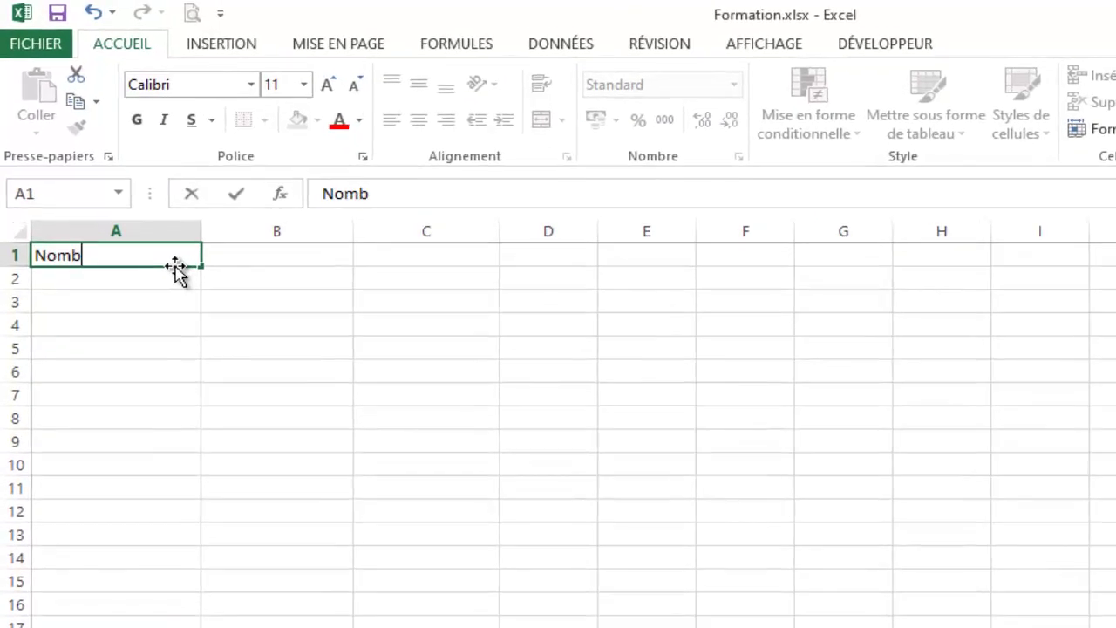
text(re 1)
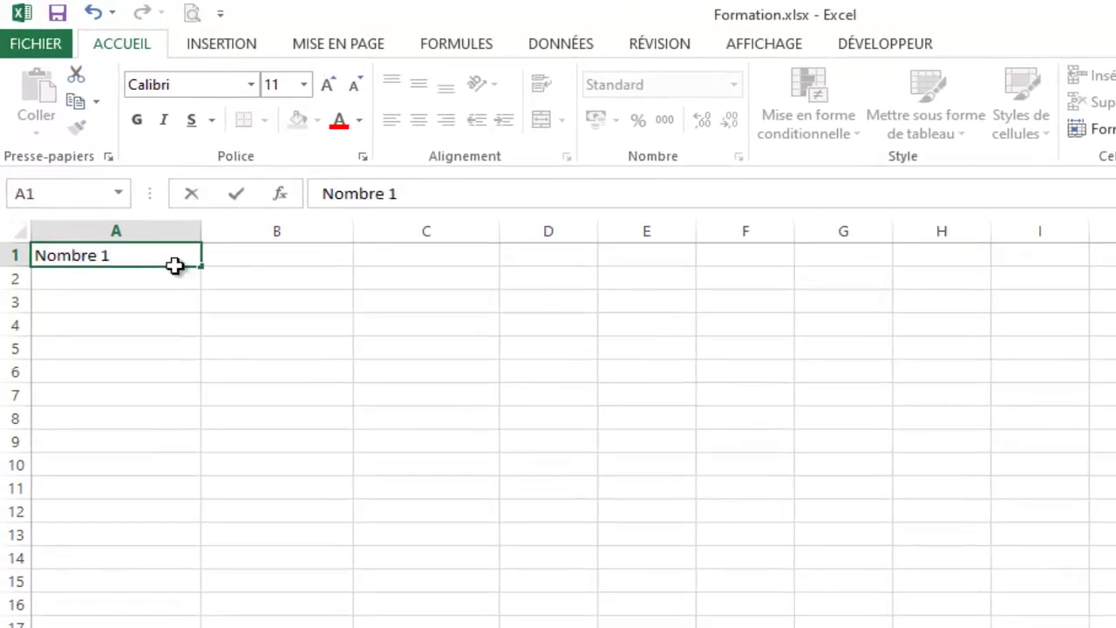
key(Tab)
text(Op)
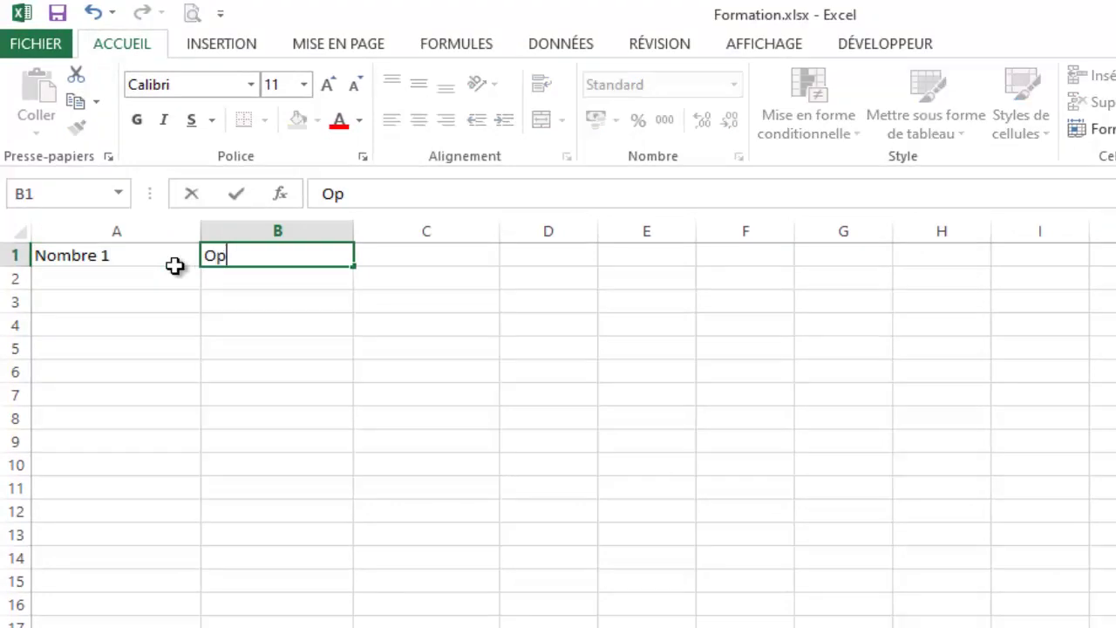
text(ératio)
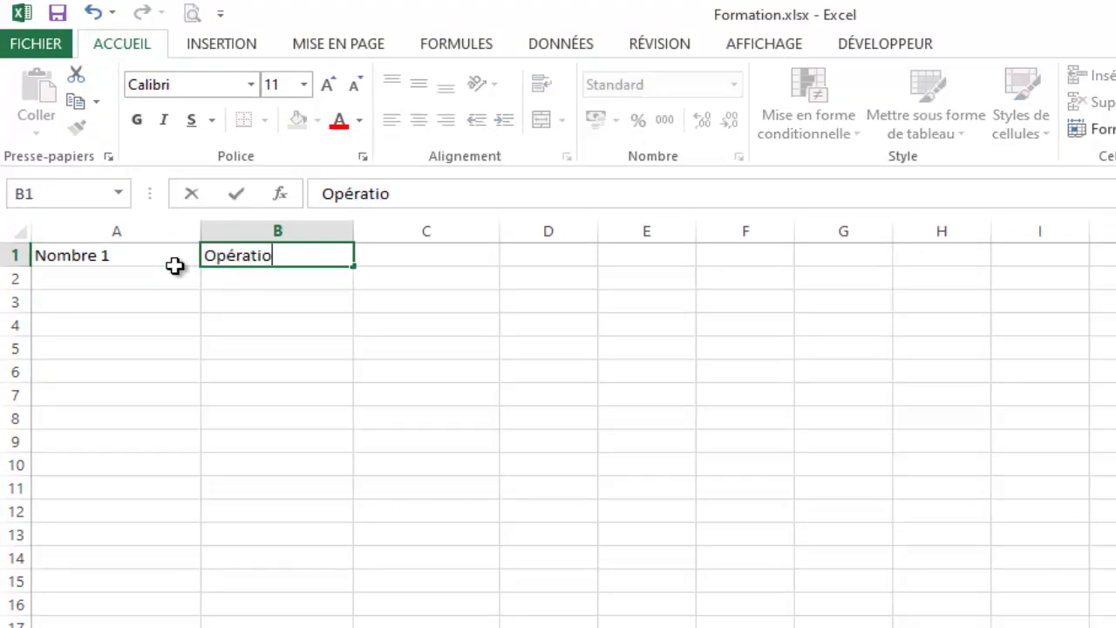
text(n)
key(Tab)
text(Nombre)
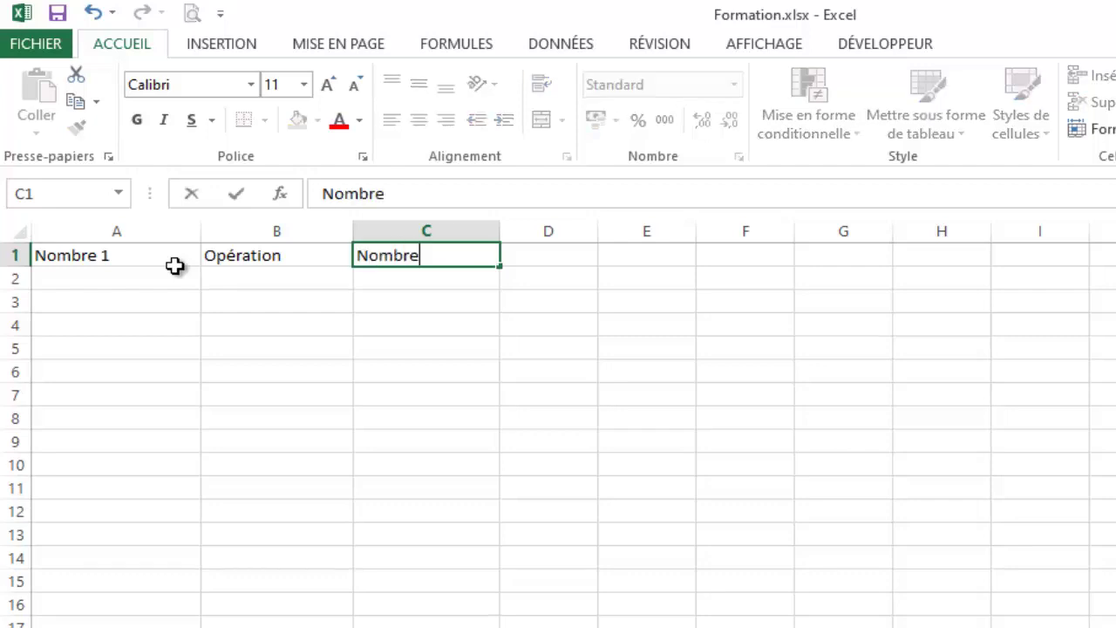
text( 2)
key(Tab)
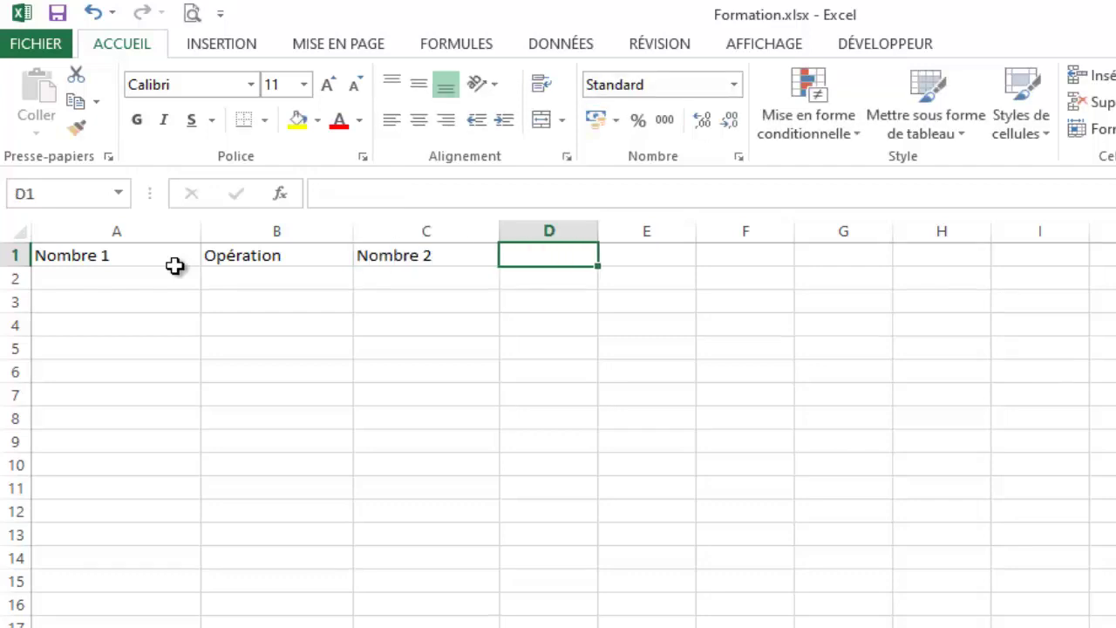
text(Rés)
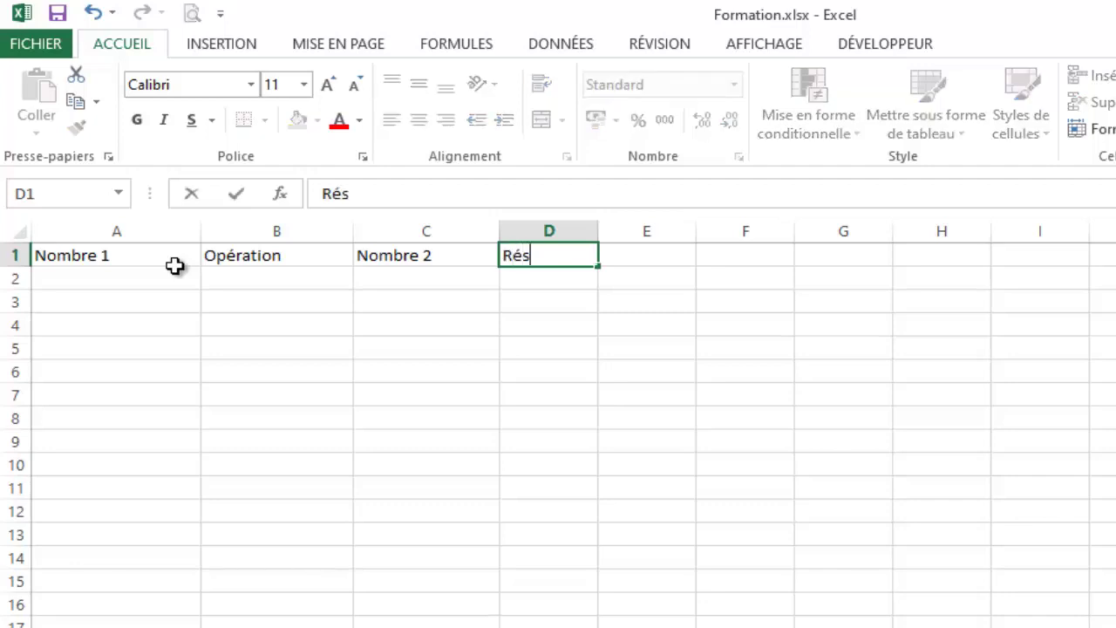
text(ultat)
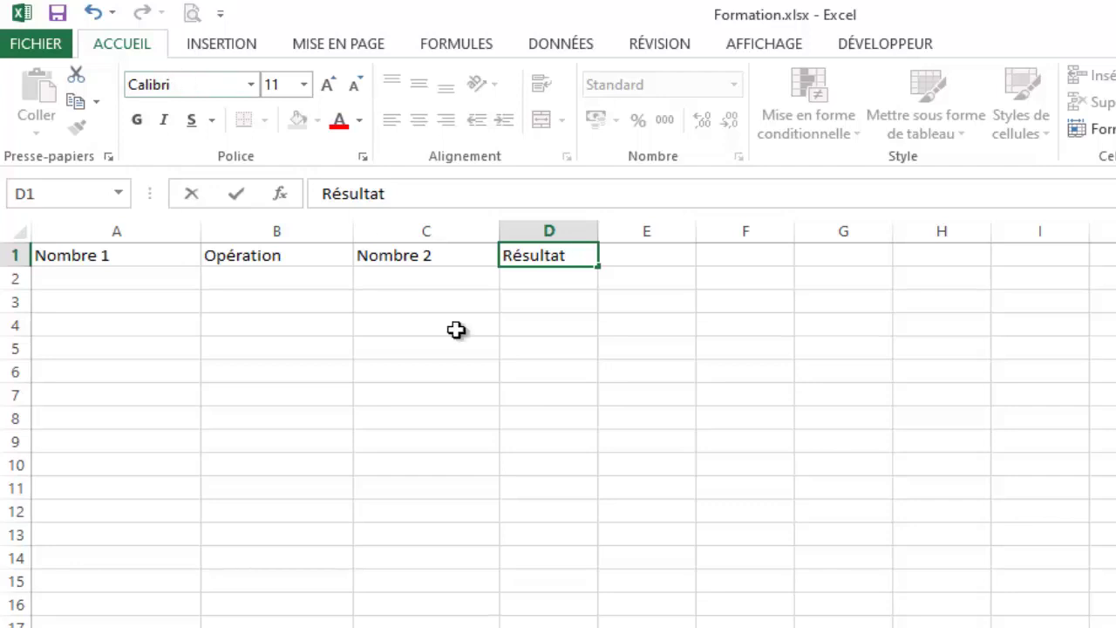
click(534, 320)
Widen the Résultat, Nombre 2 and Opération columns slightly
drag(598, 230, 619, 231)
drag(499, 229, 523, 229)
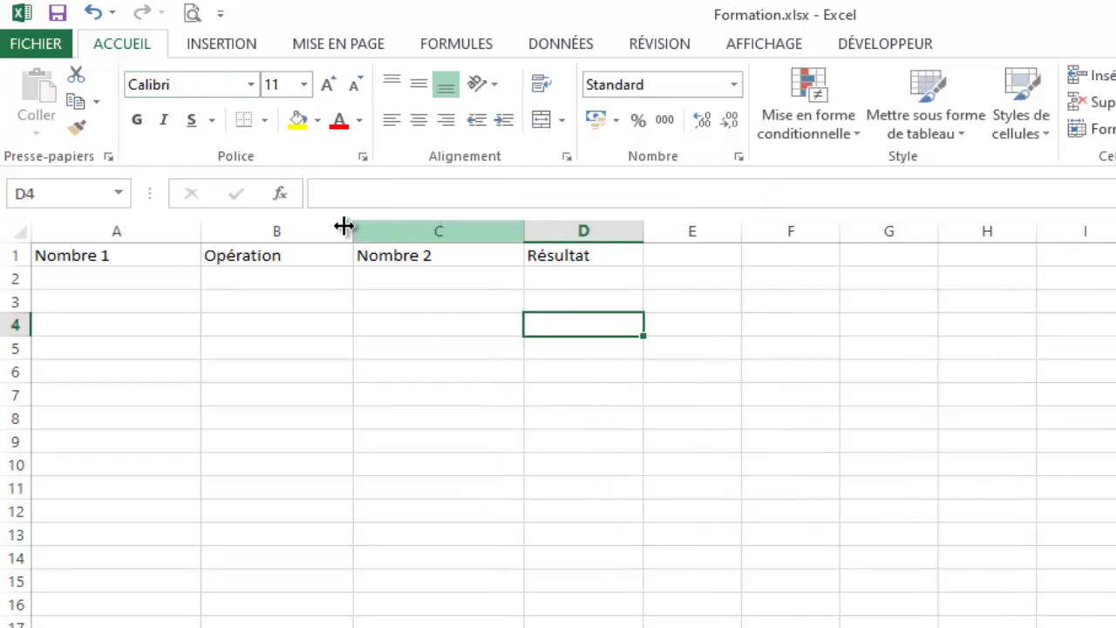
drag(356, 226, 373, 249)
List the operations Plus, Moins, Divisé and Multiplié in cells B2 to B5 under the Opération header
click(328, 274)
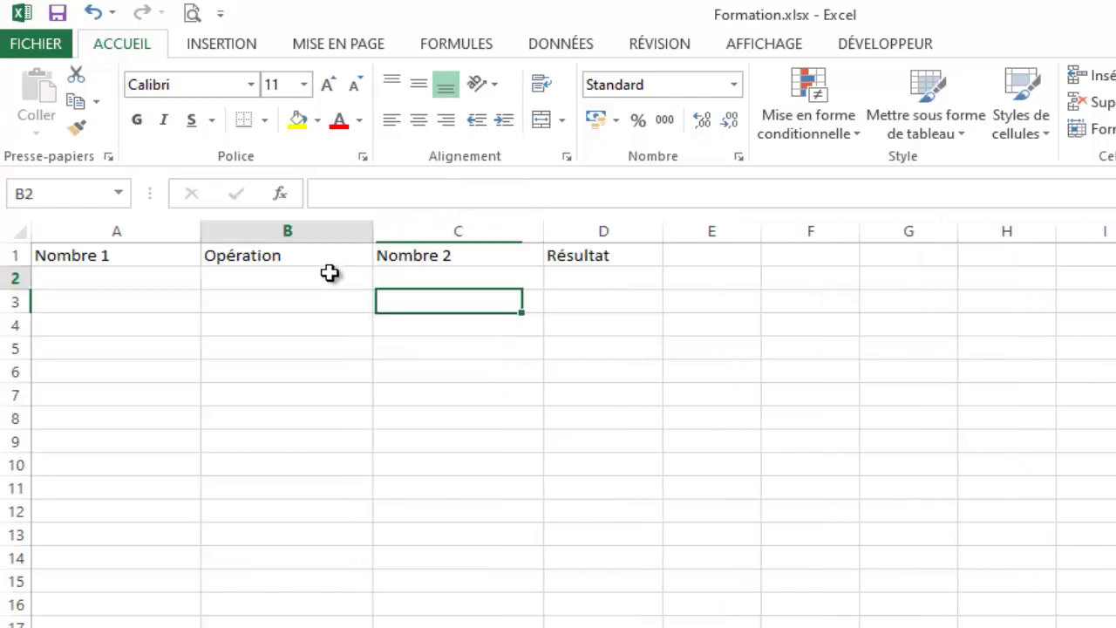
text(Plus)
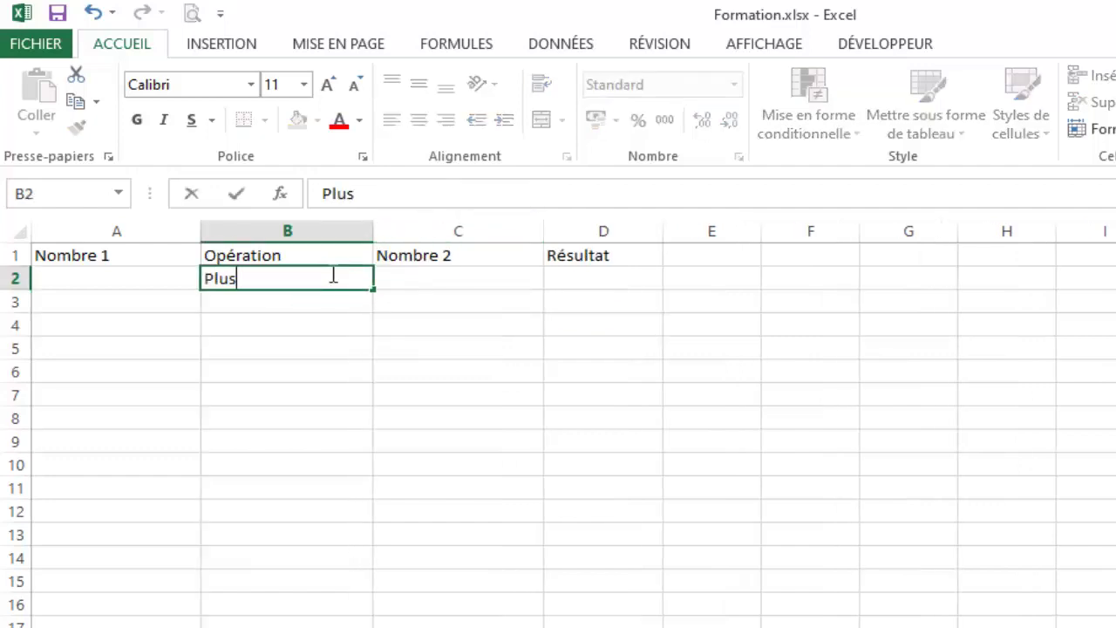
key(Up)
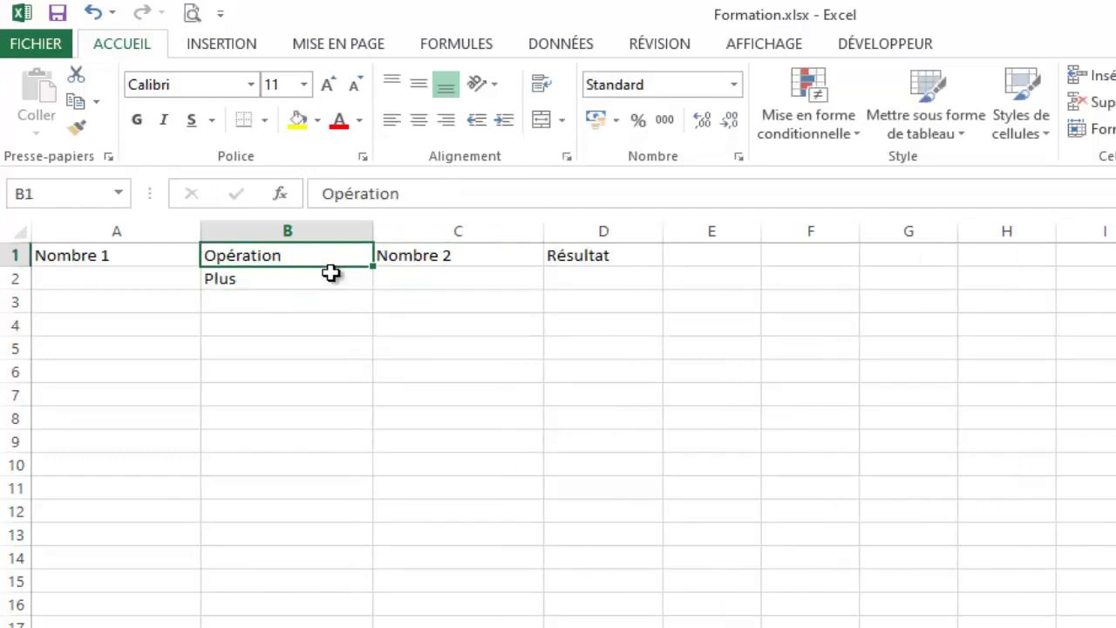
key(Down)
key(Down)
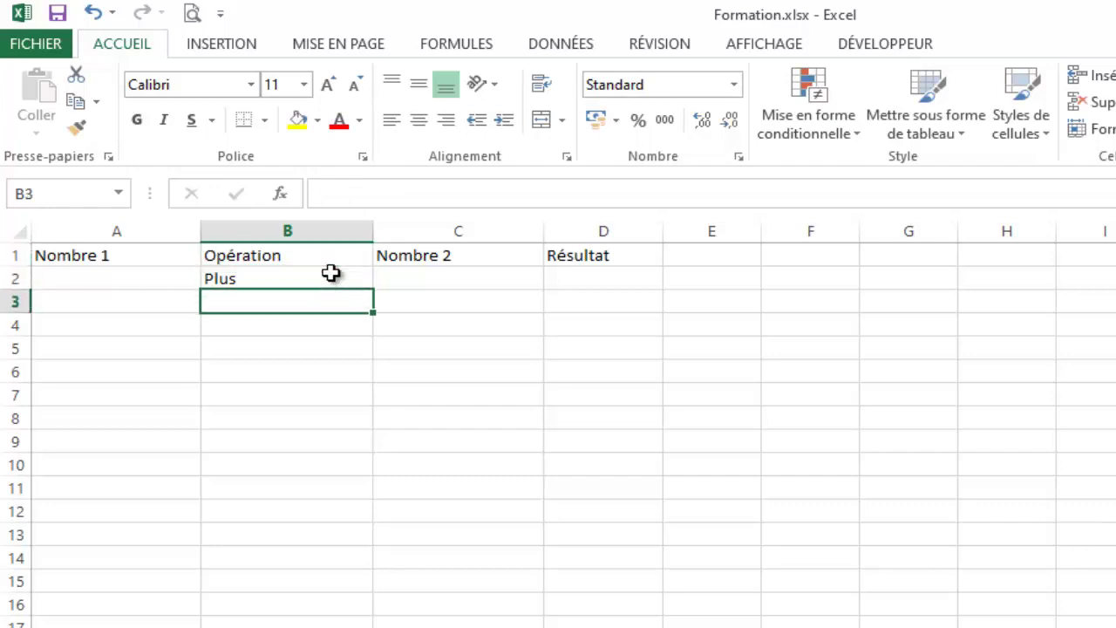
text(Moins)
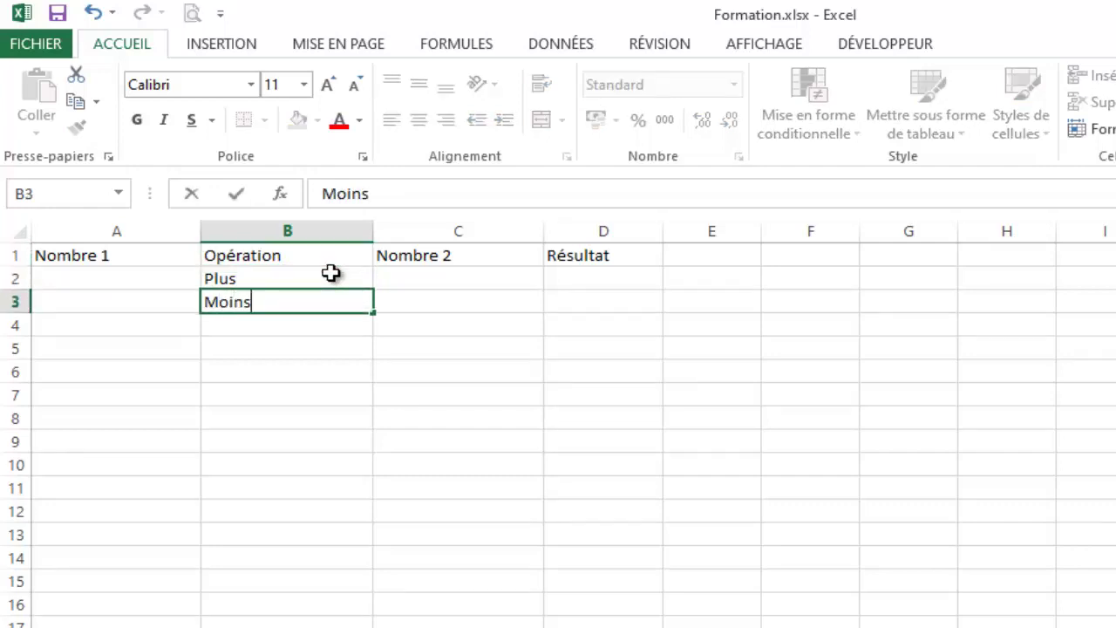
key(Return)
text(Di)
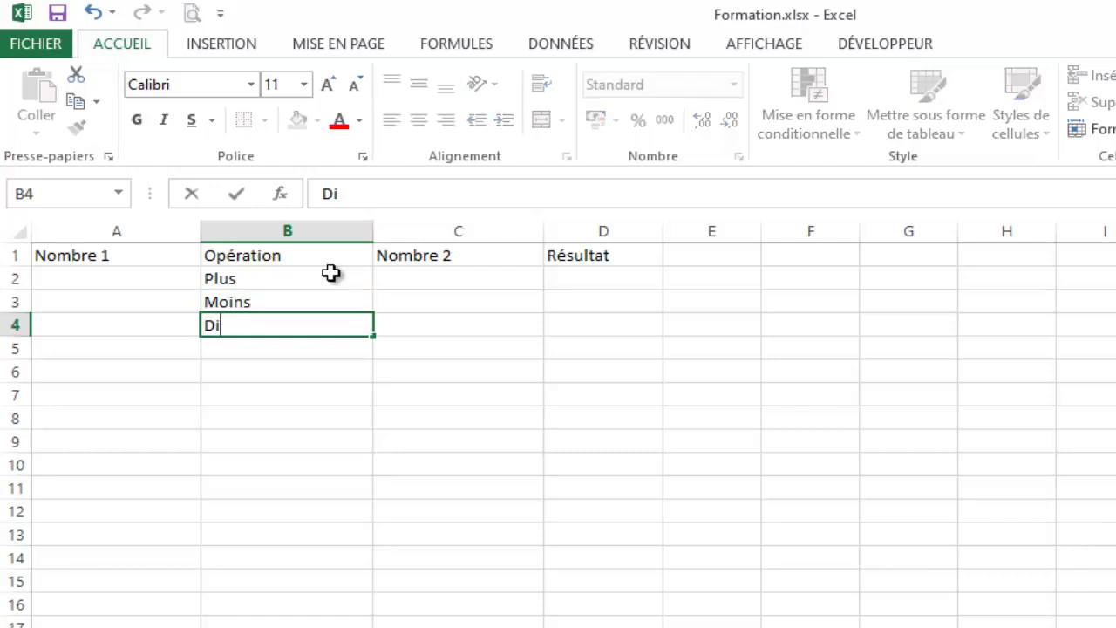
text(visé)
key(Return)
text(M)
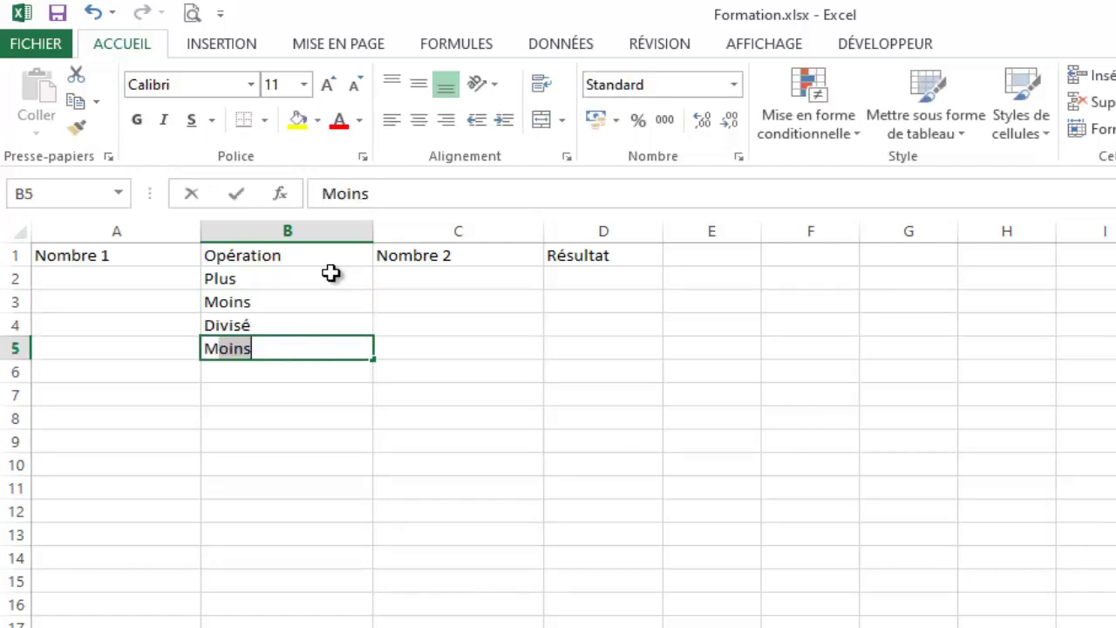
text(ul)
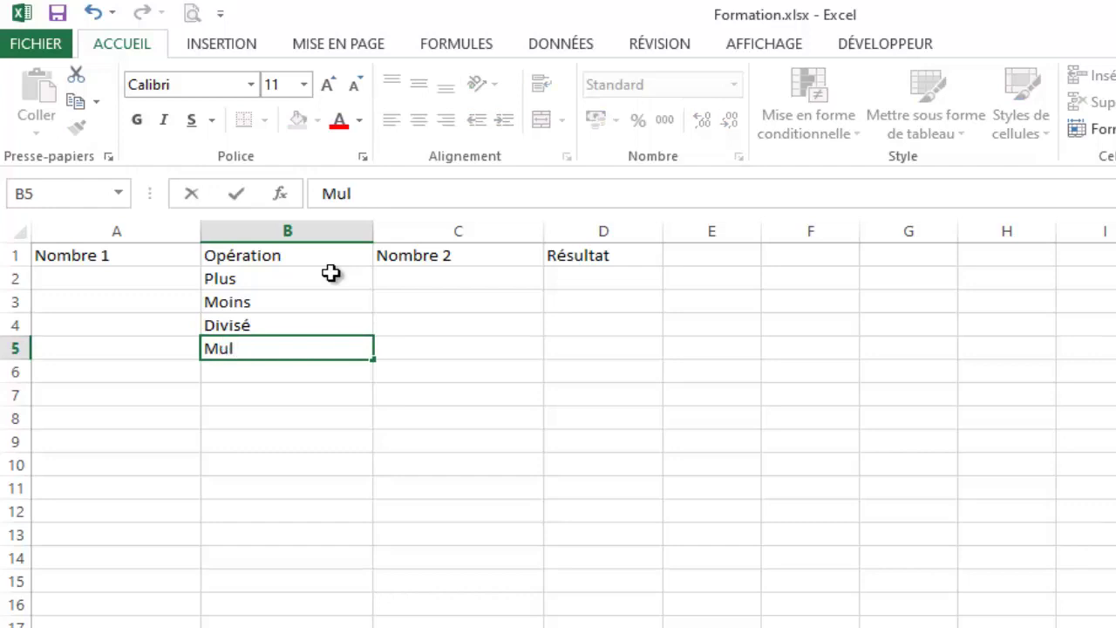
text(tiplie)
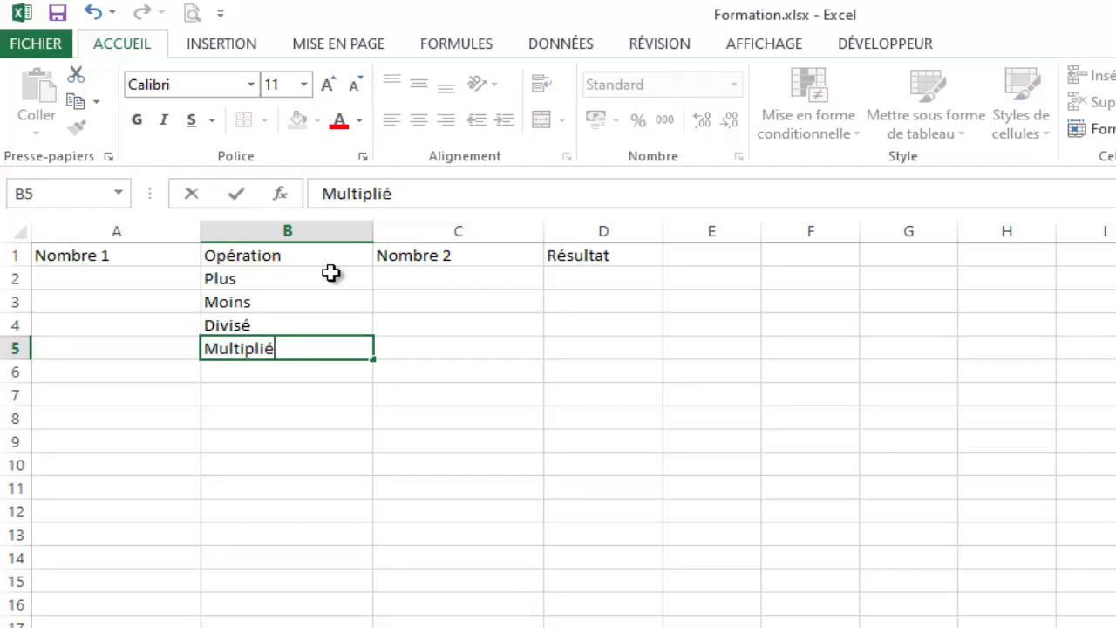
click(603, 303)
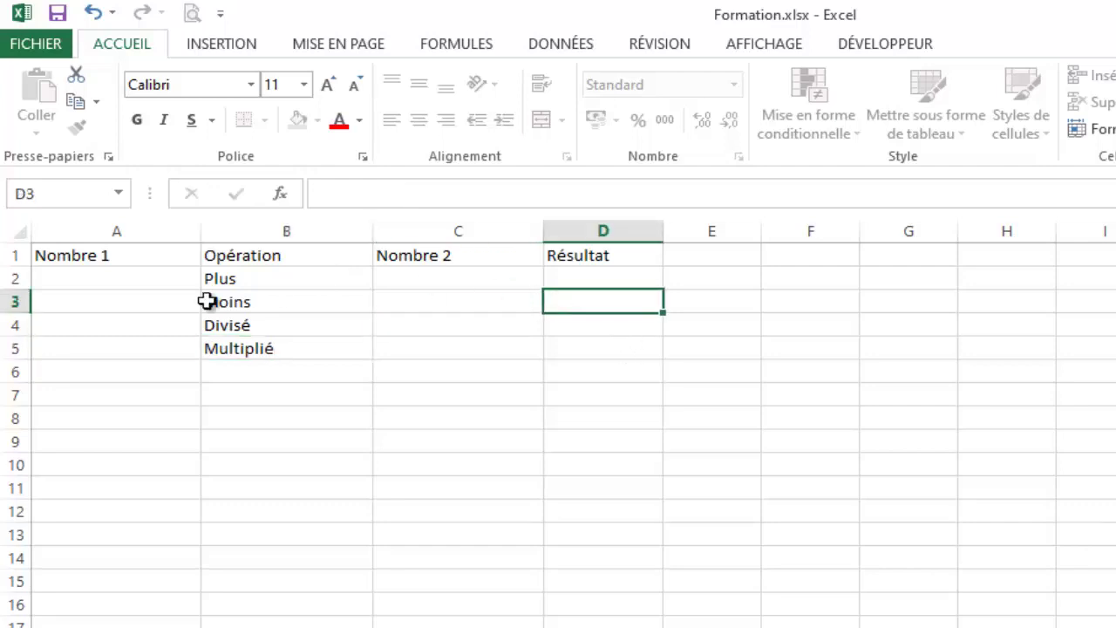
Centre the operation names in B2:B5 horizontally and widen the Résultat column to about the width of the others
drag(272, 281, 288, 346)
click(420, 124)
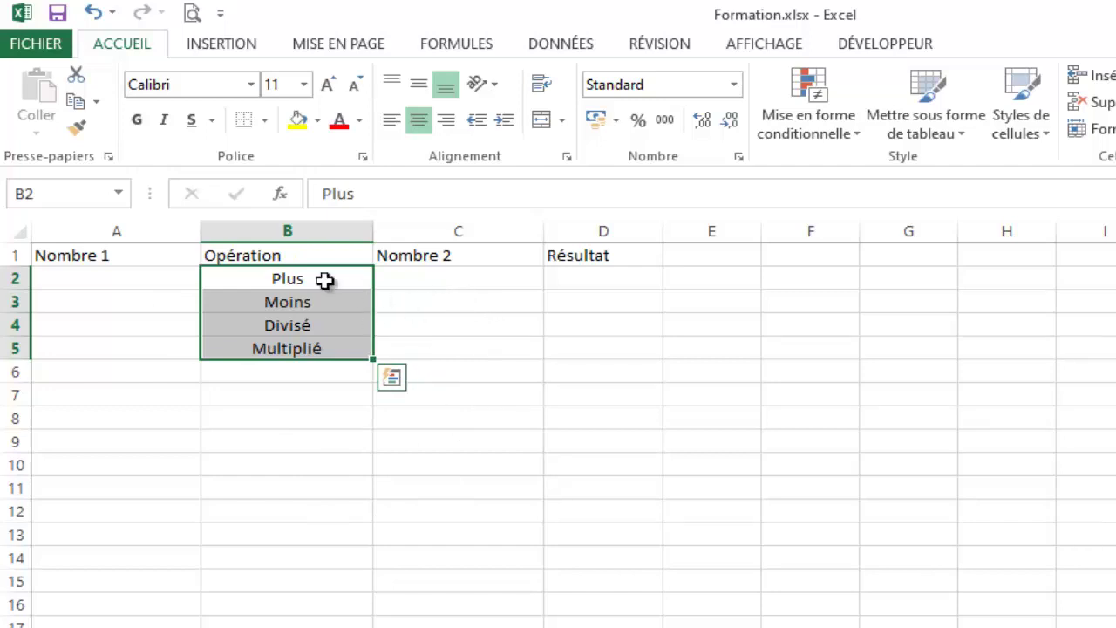
click(580, 286)
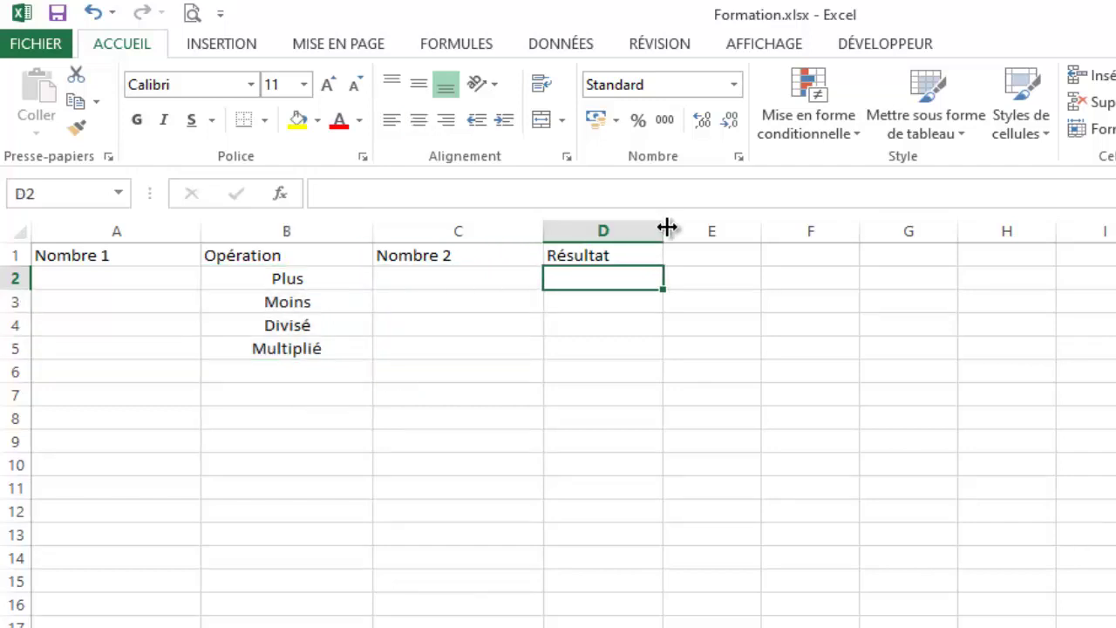
drag(664, 228, 710, 230)
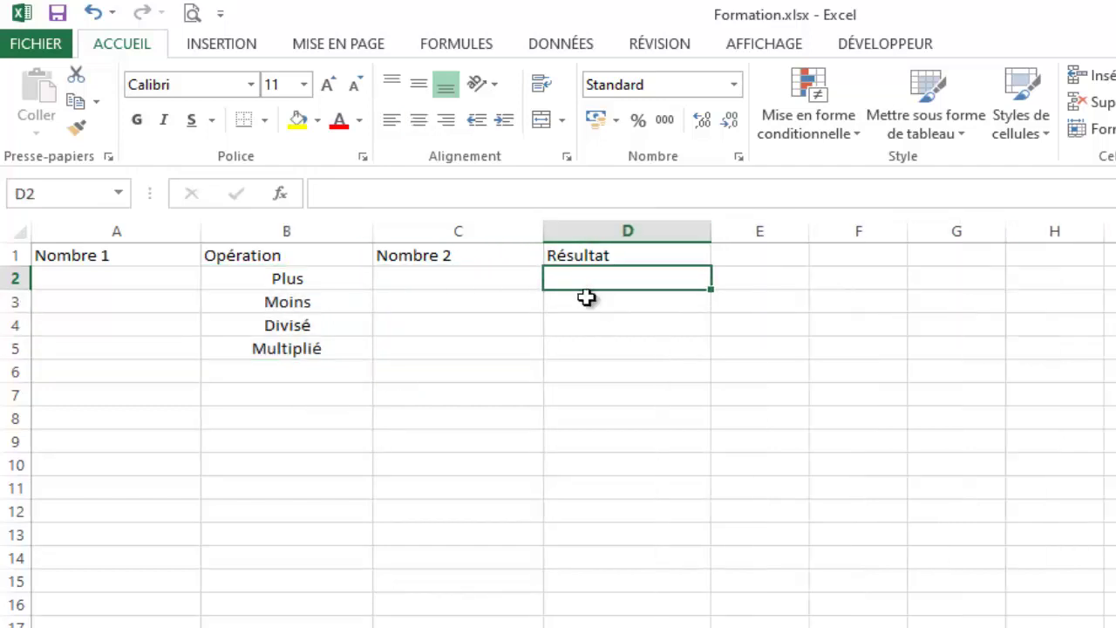
click(151, 285)
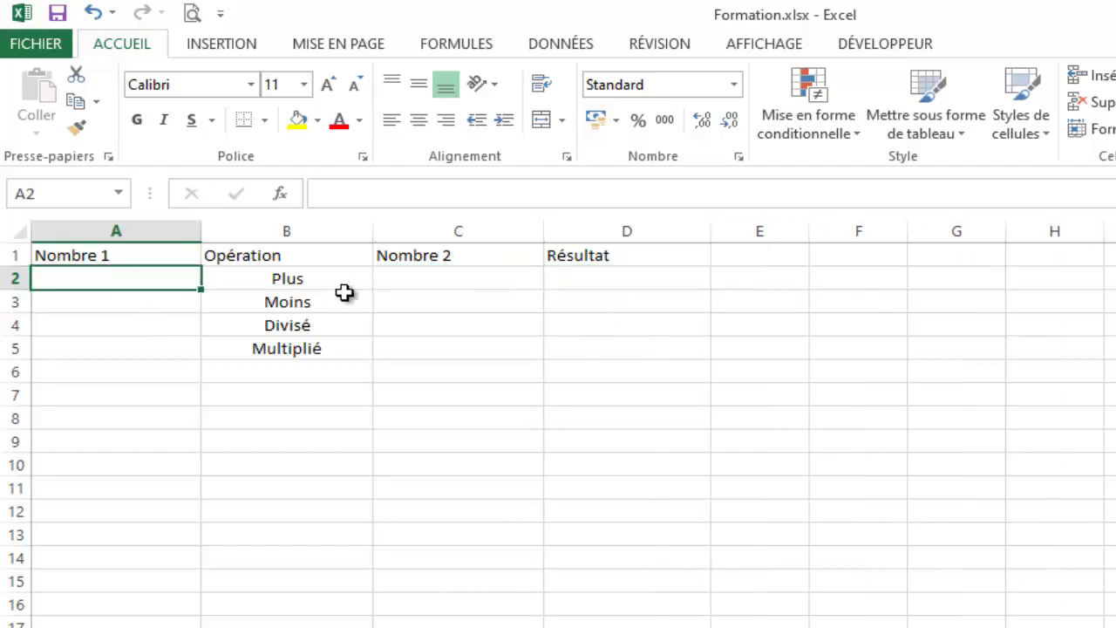
click(413, 282)
click(131, 281)
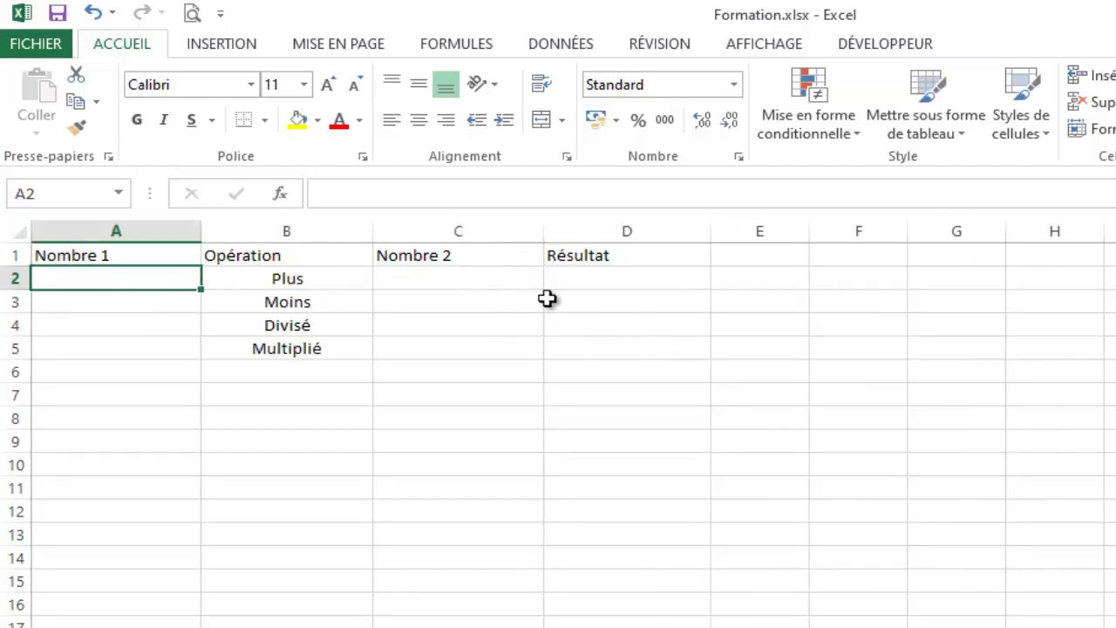
Enter the addition formula =A2+C2 in the Résultat cell D2 of the Plus row
click(580, 279)
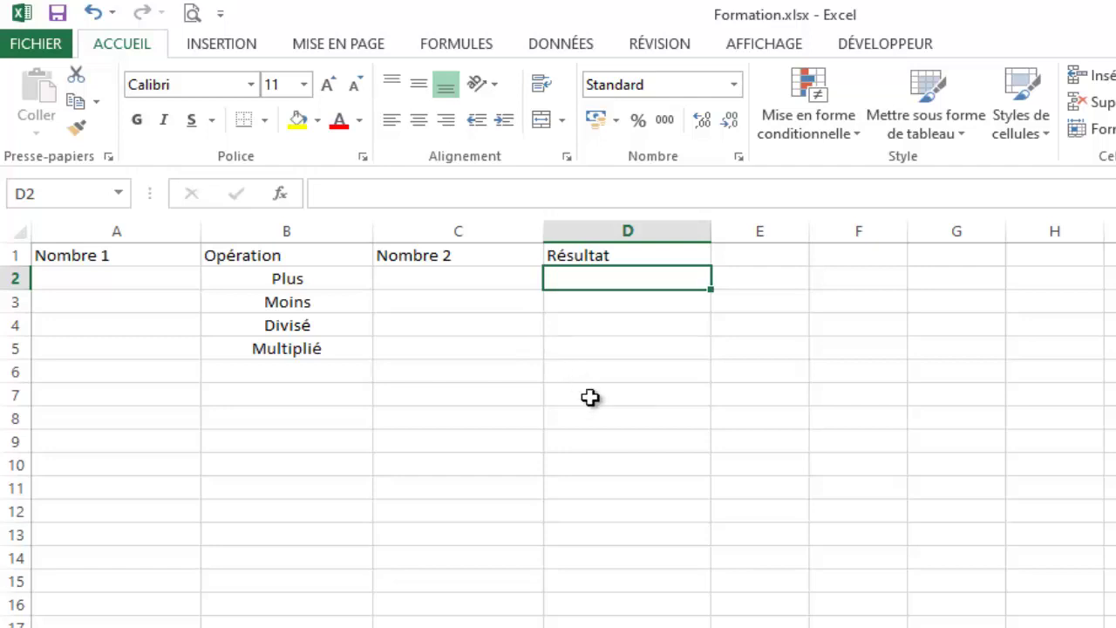
text(=)
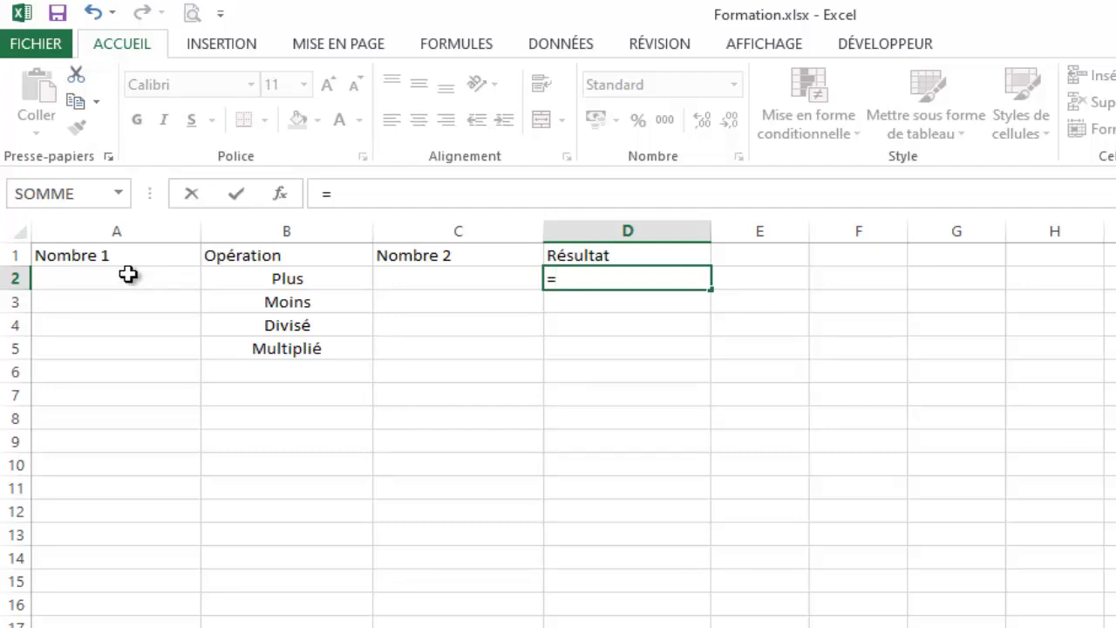
text(A2+)
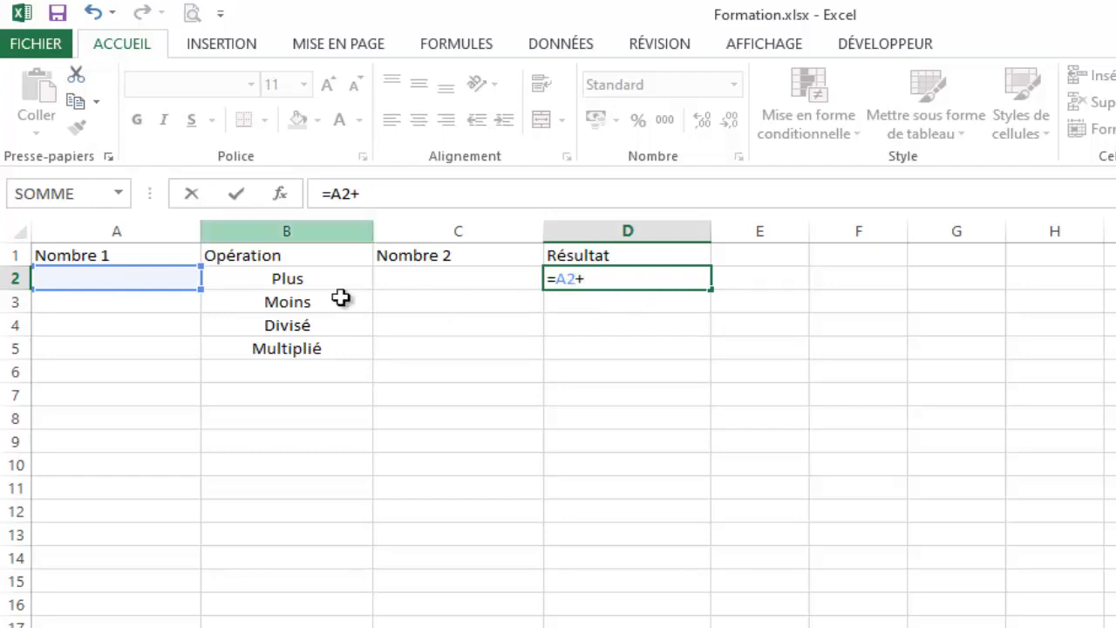
click(442, 281)
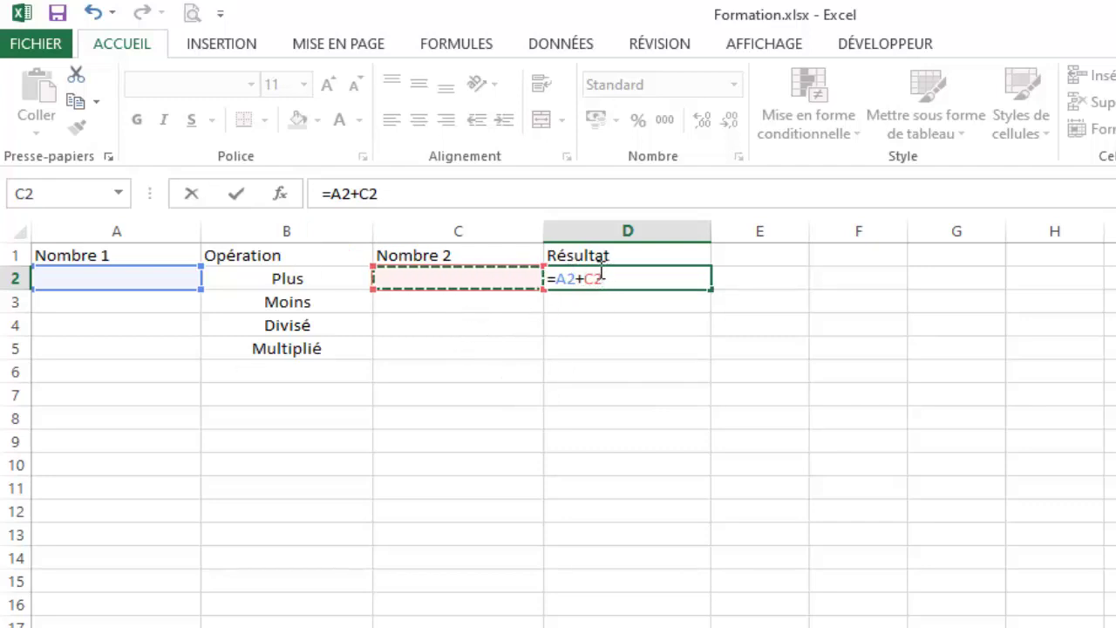
key(BackSpace)
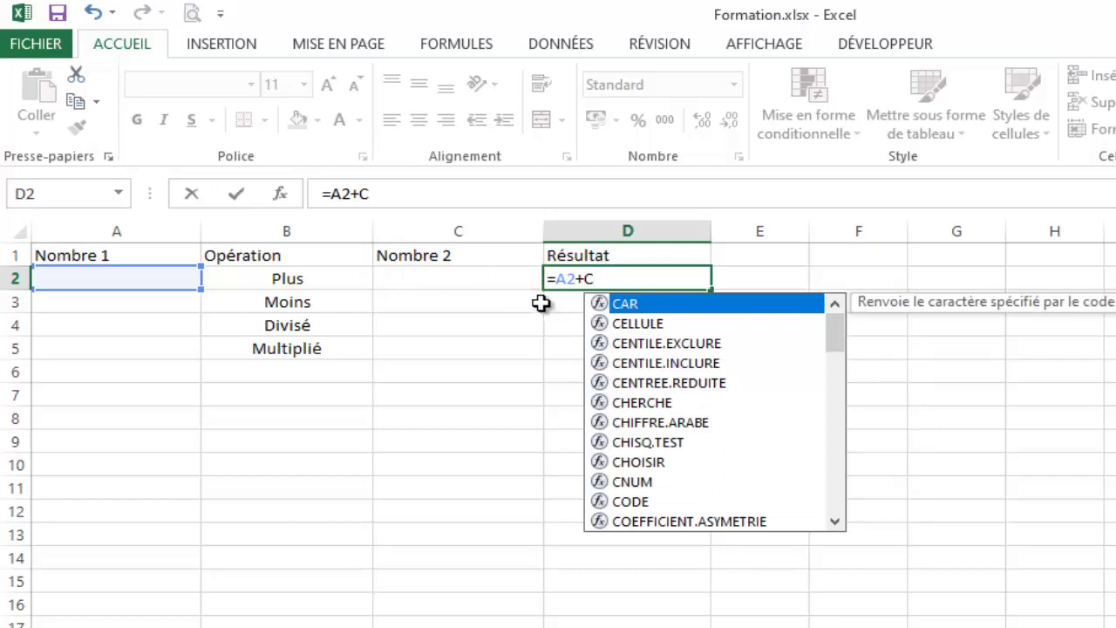
key(Escape)
key(BackSpace)
click(458, 296)
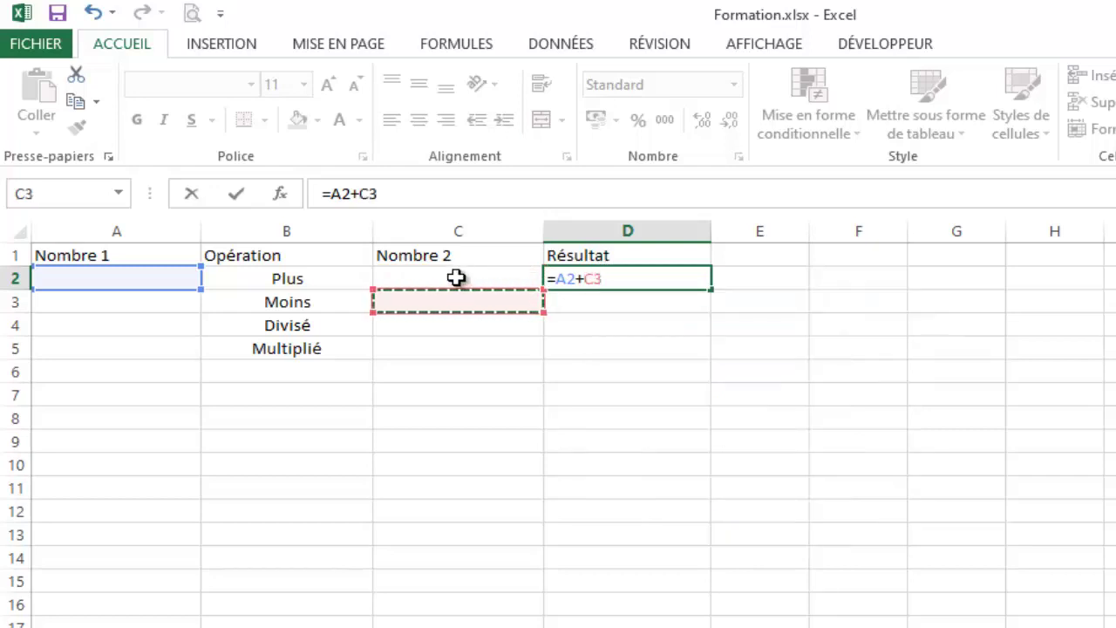
key(BackSpace)
key(BackSpace)
click(449, 273)
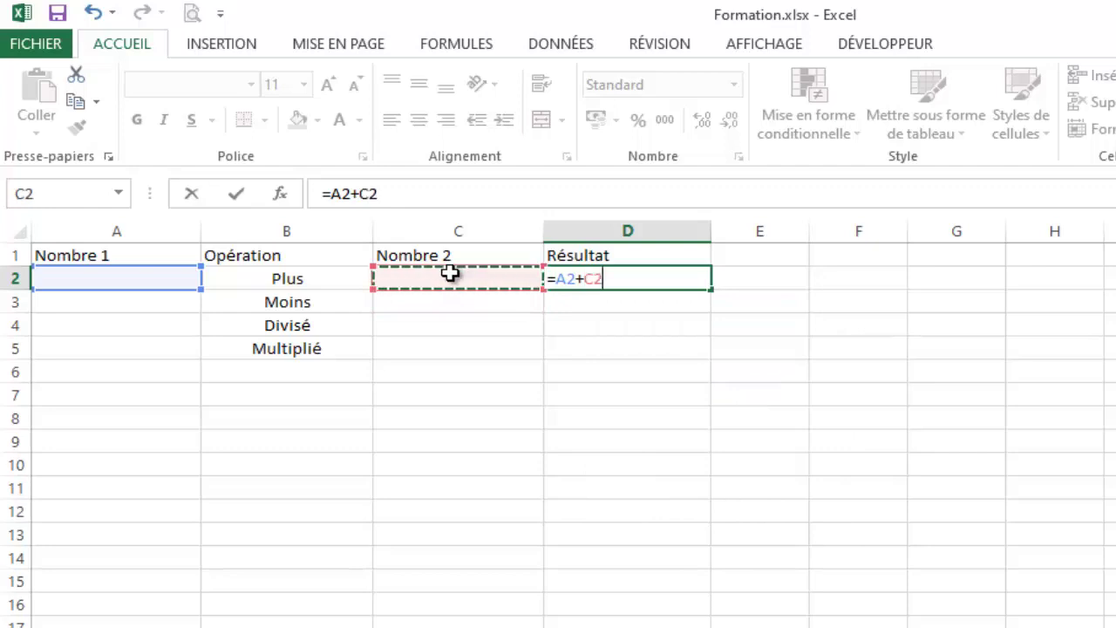
key(Return)
click(591, 278)
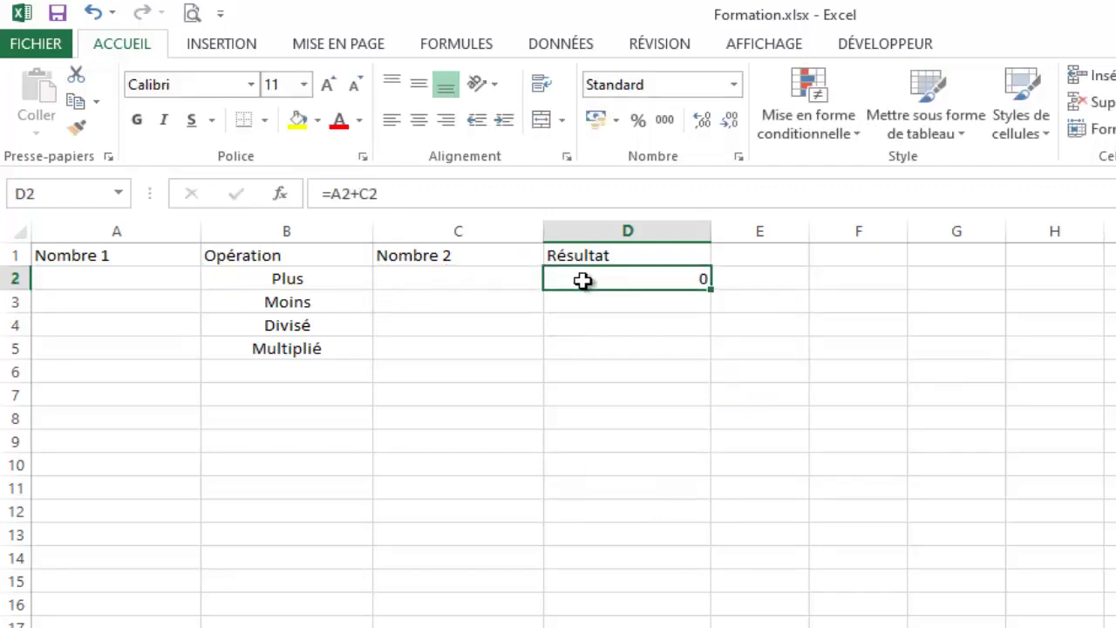
click(424, 281)
click(190, 276)
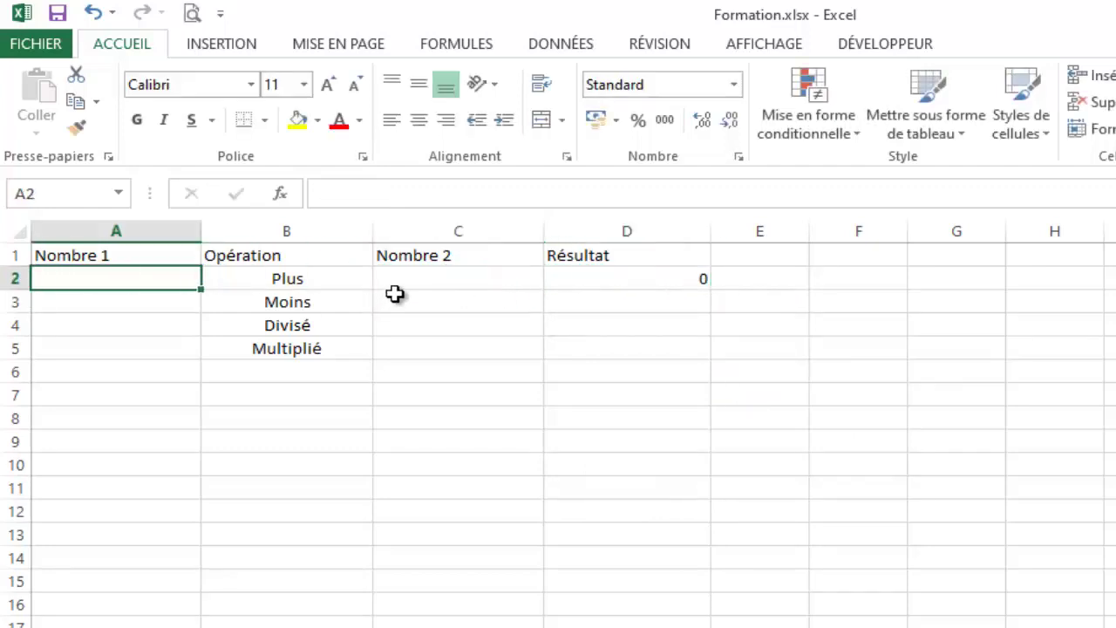
click(404, 274)
click(184, 288)
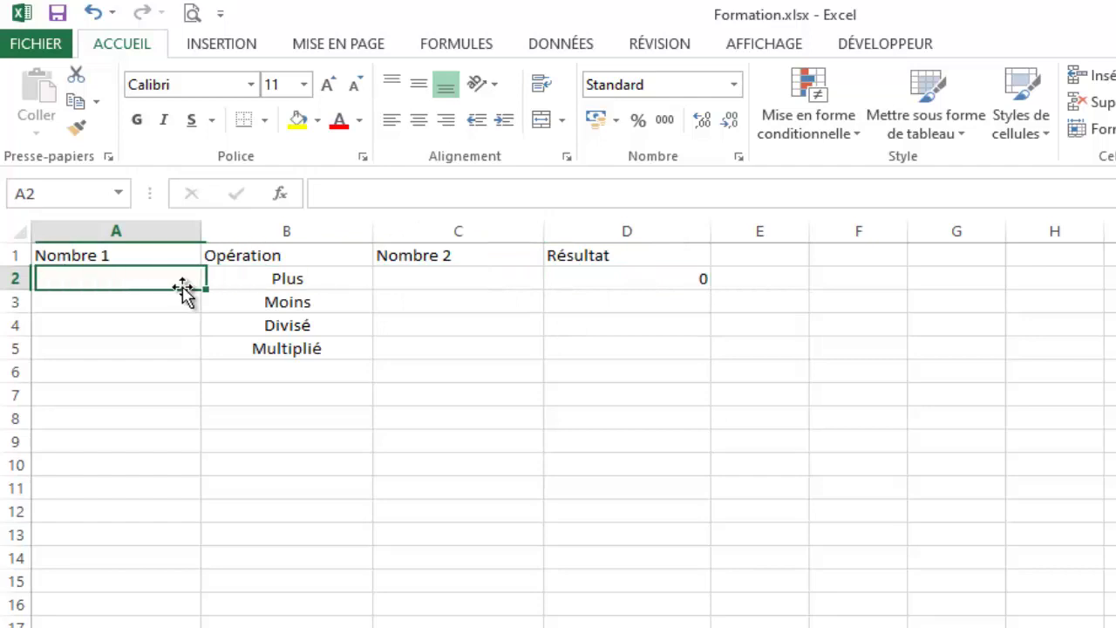
Enter the subtraction formula =A3-C3 in the Résultat cell D3 of the Moins row
click(596, 305)
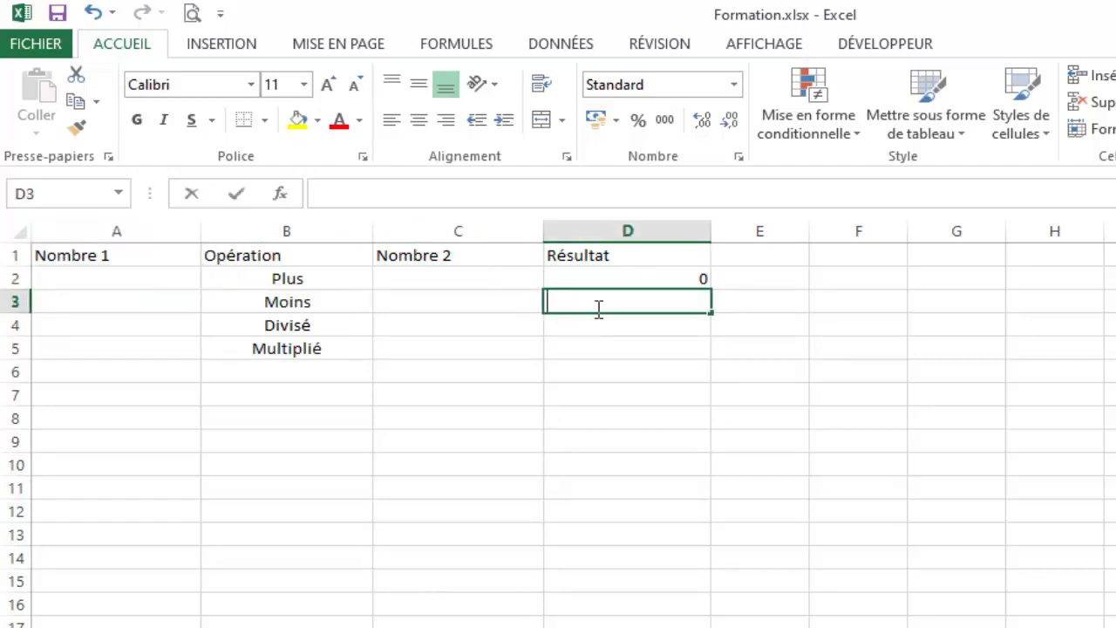
text(=)
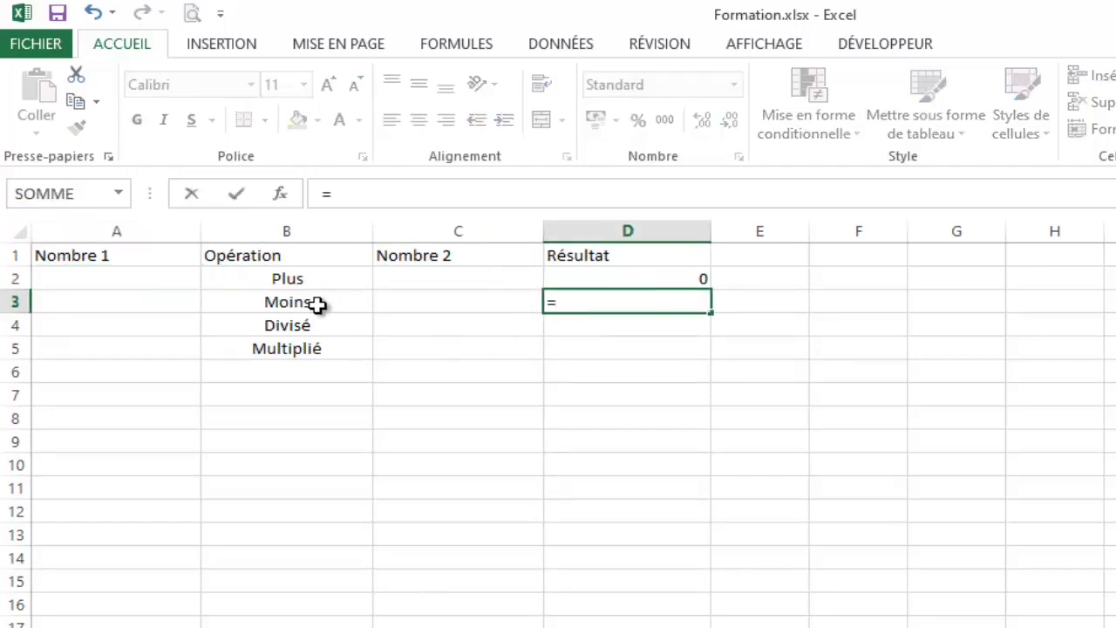
click(148, 302)
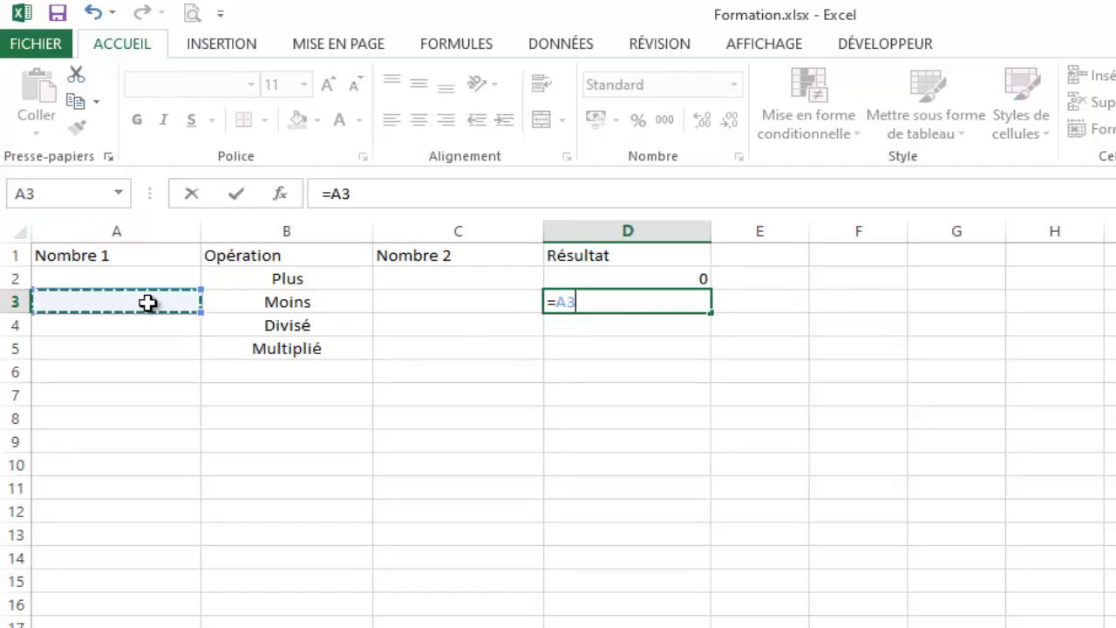
text(-)
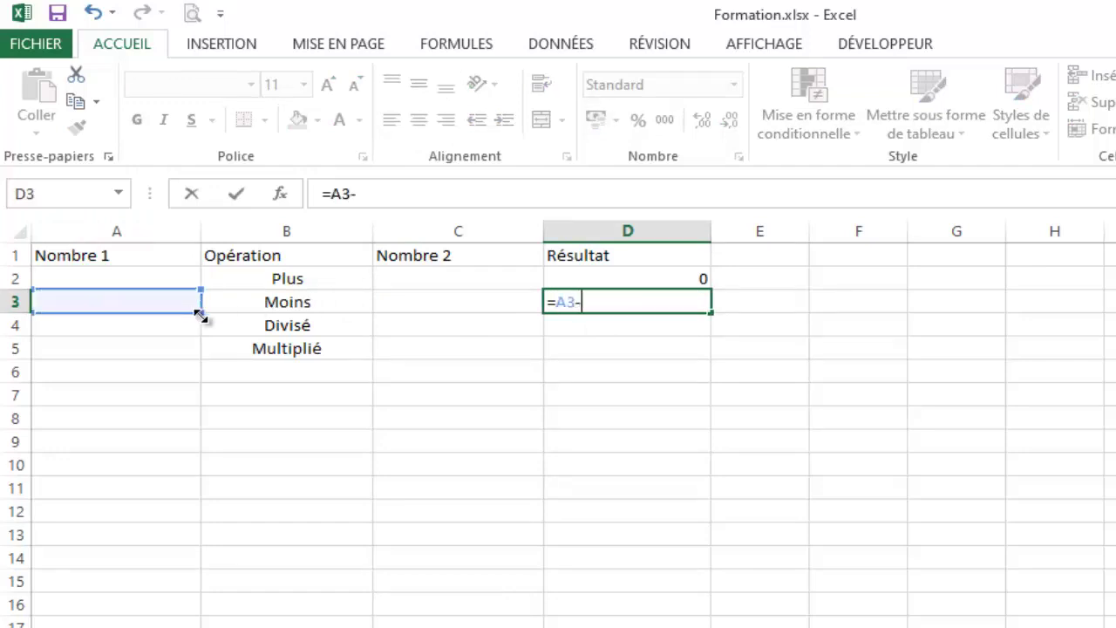
click(435, 304)
key(Return)
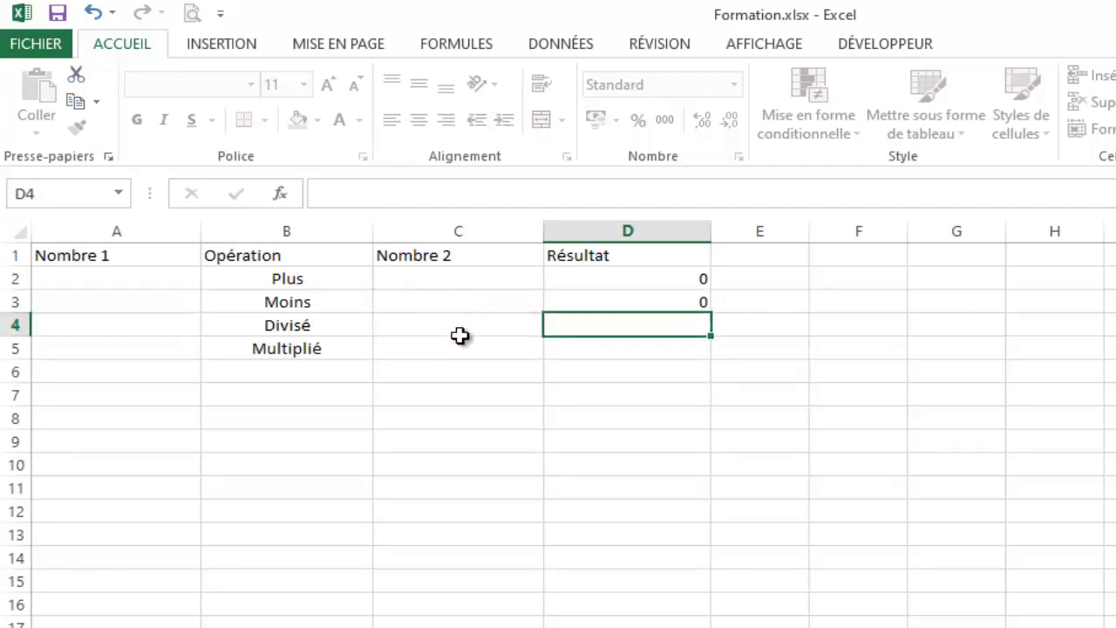
Enter the division formula =A4/C4 in the Résultat cell D4 of the Divisé row
text(=)
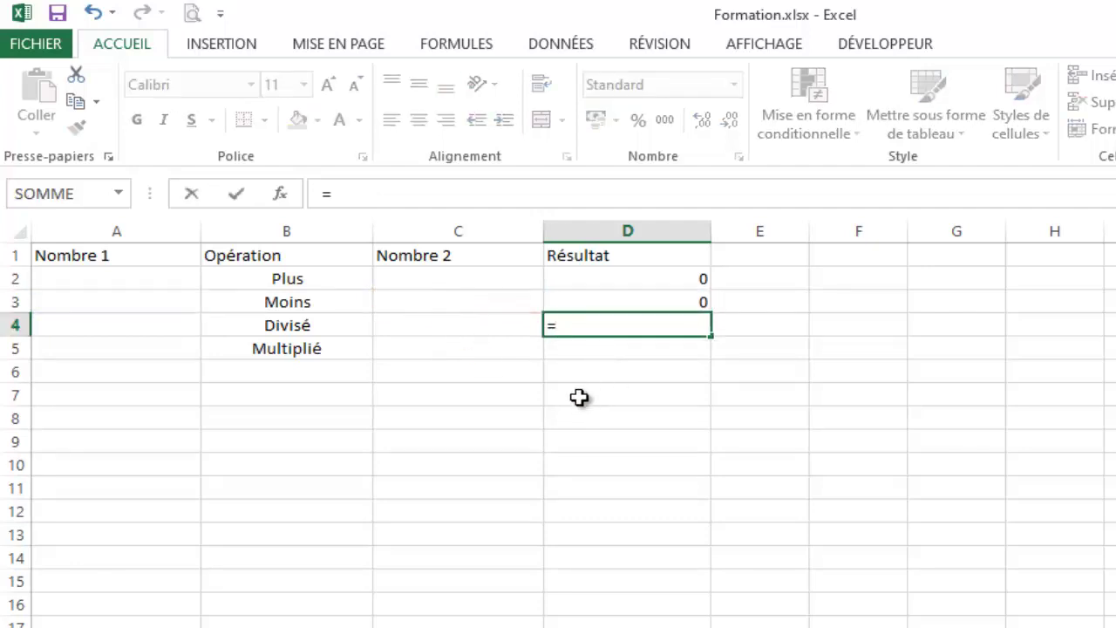
click(155, 328)
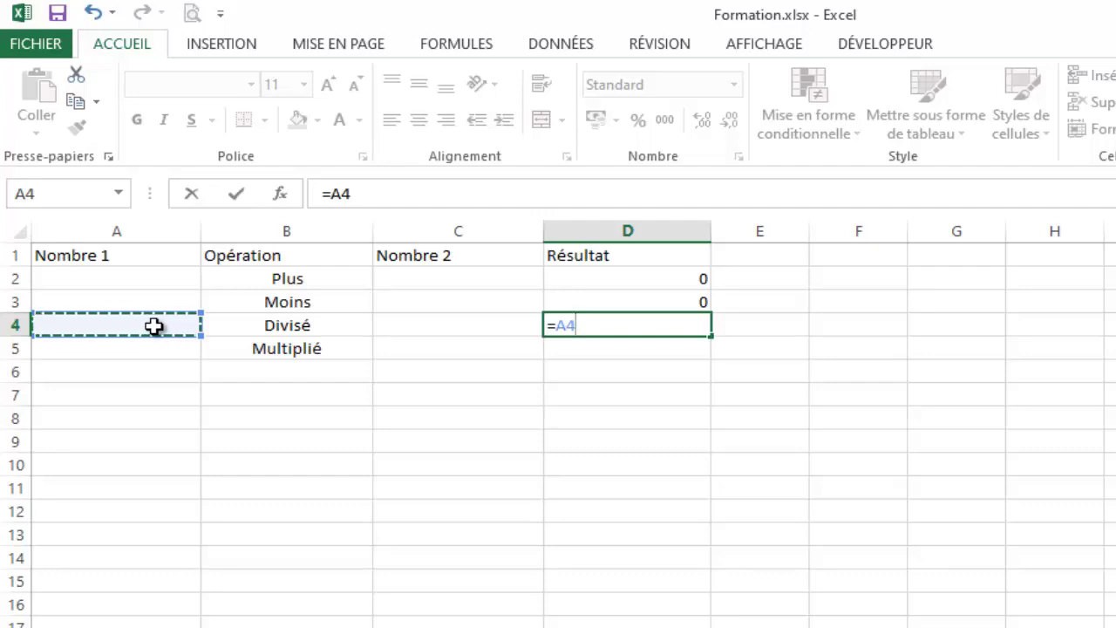
text(/)
click(417, 325)
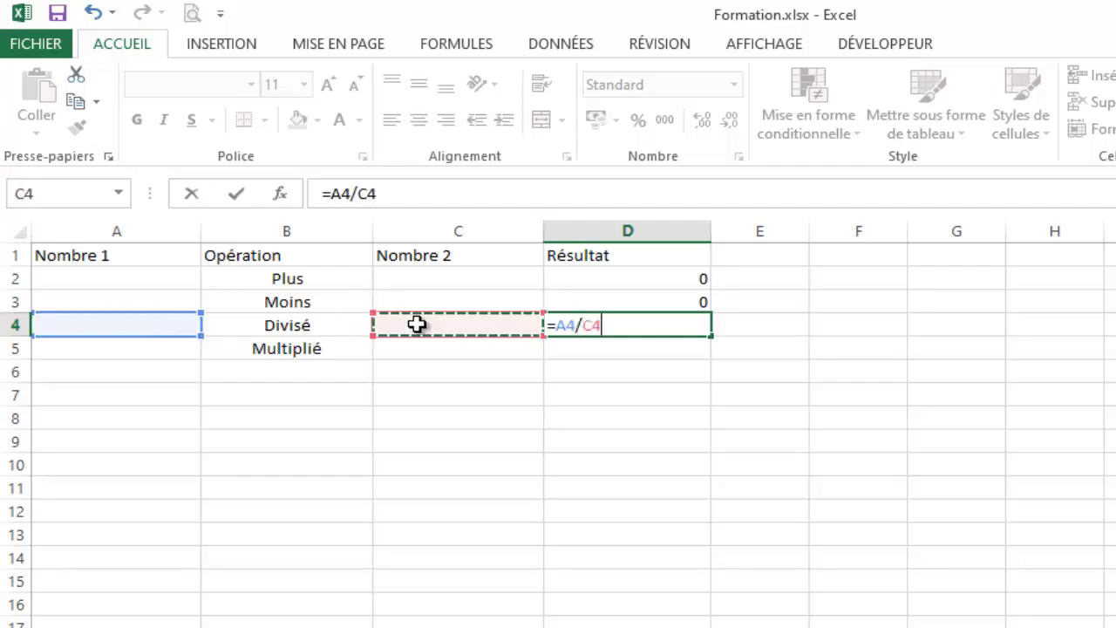
key(Return)
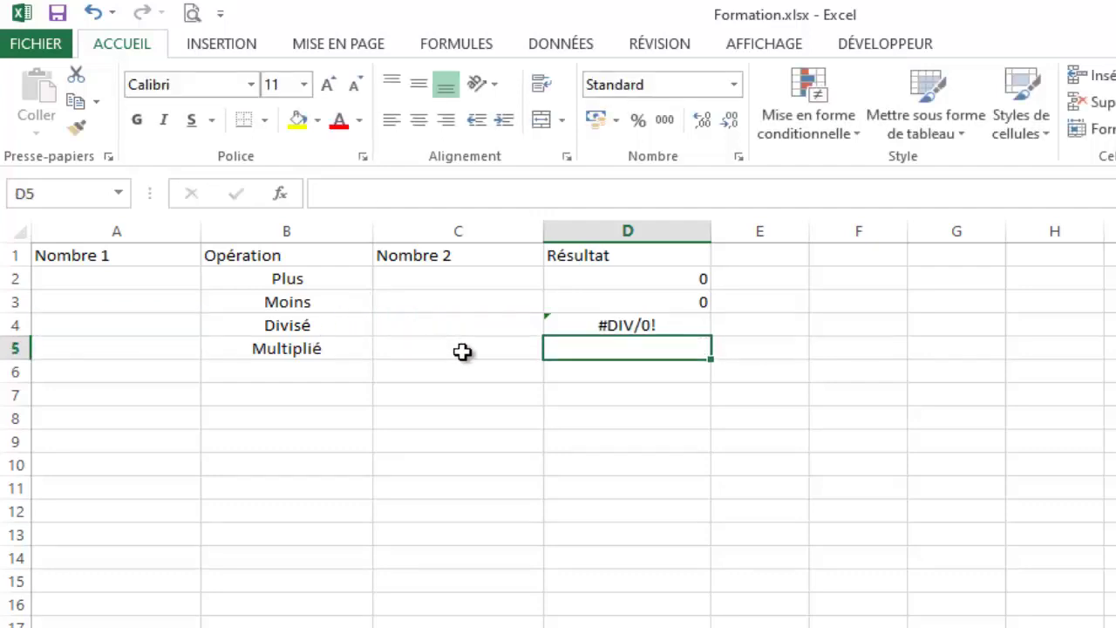
Reopen the division formula in D4, clear it back to the equals sign and rebuild it as =A4/C4
click(643, 328)
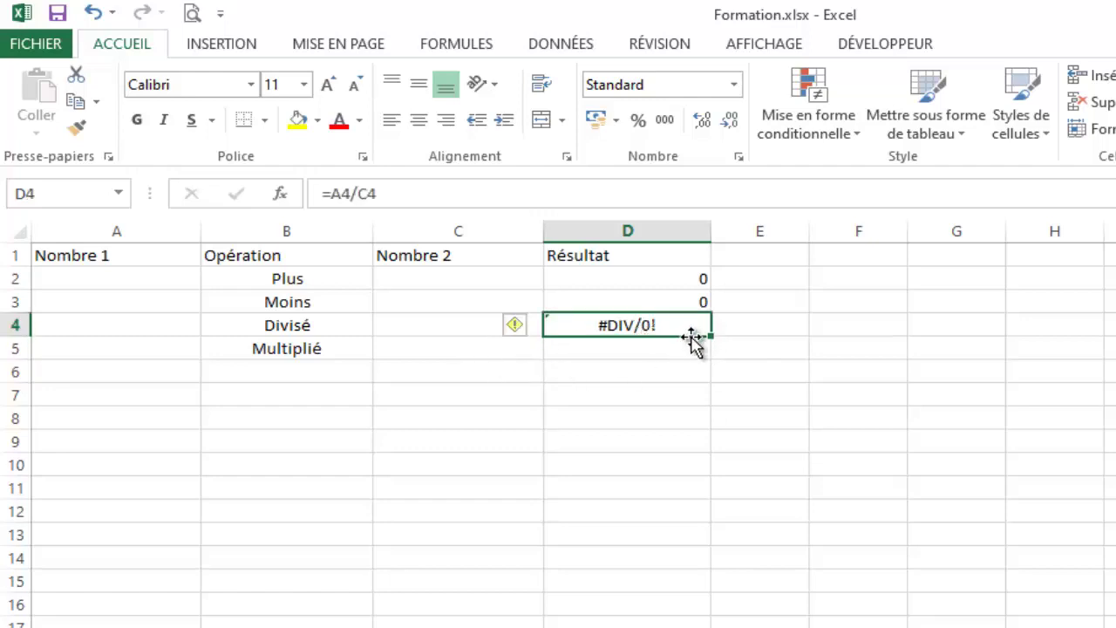
double_click(685, 325)
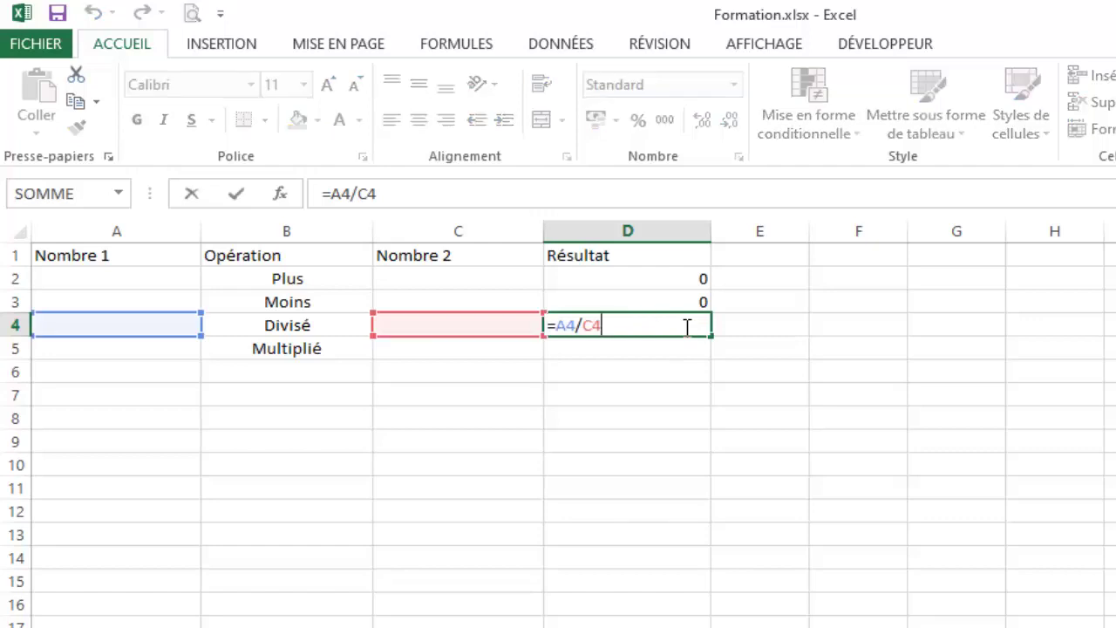
key(Return)
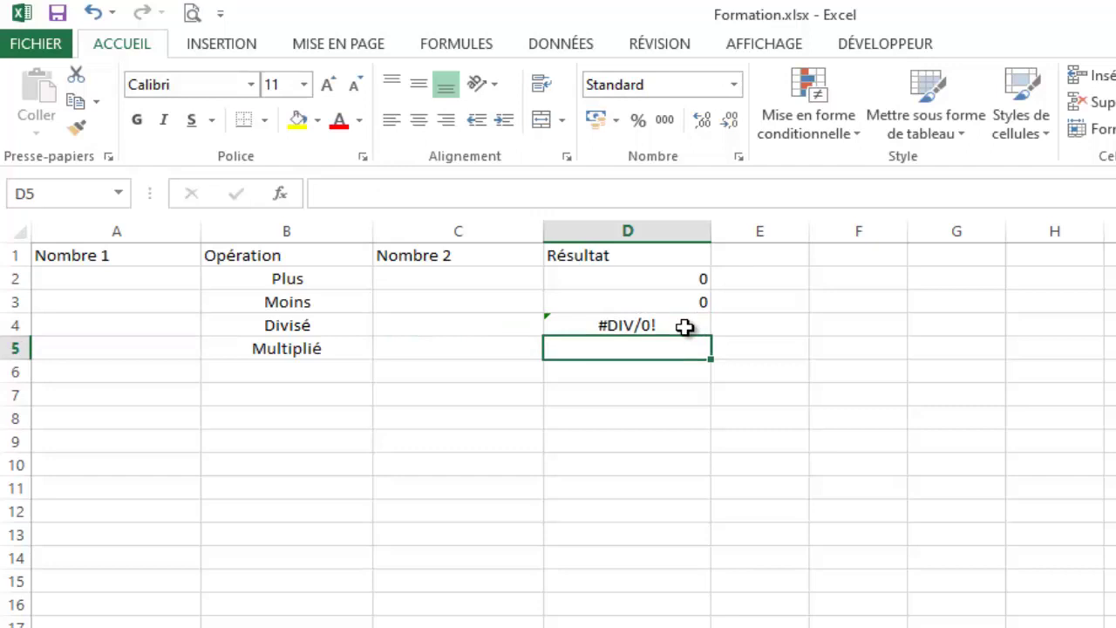
click(685, 325)
double_click(685, 325)
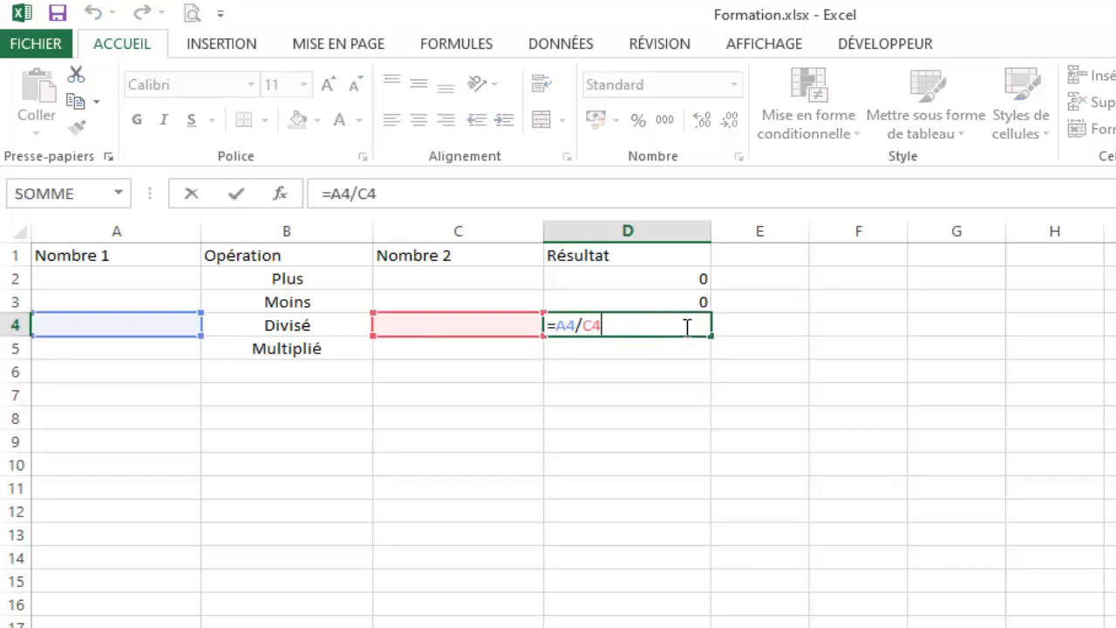
key(BackSpace)
key(BackSpace)
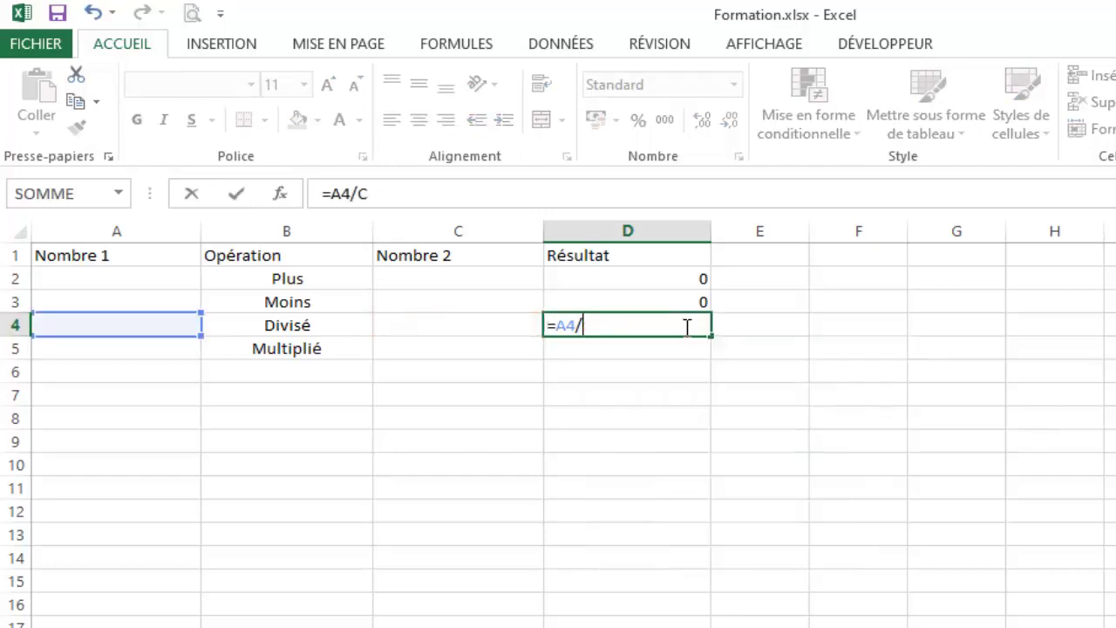
key(BackSpace)
key(BackSpace)
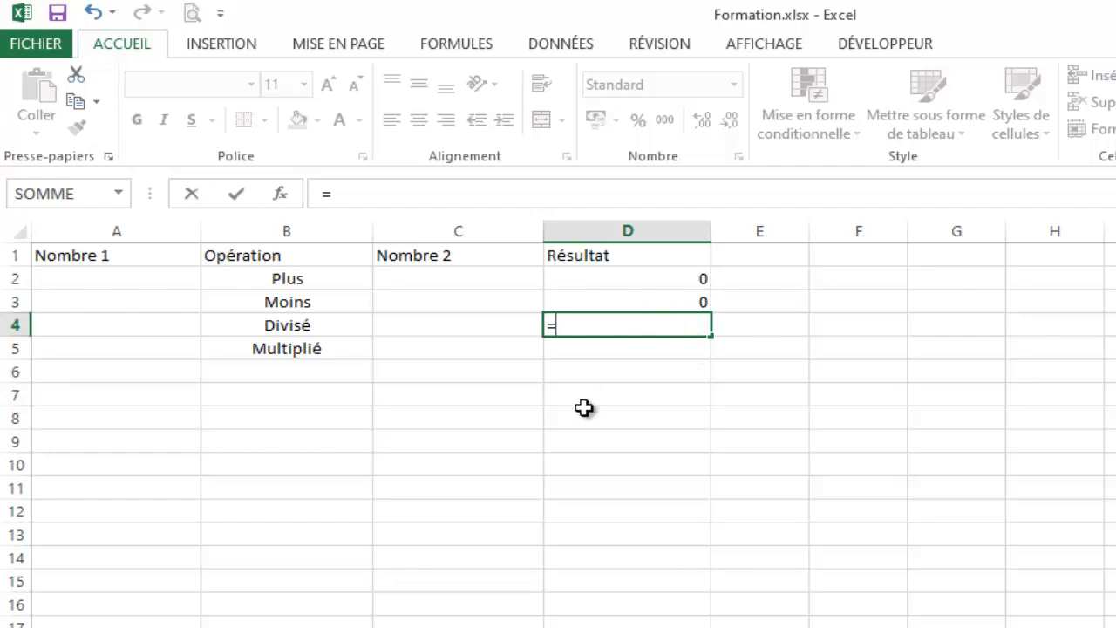
click(174, 325)
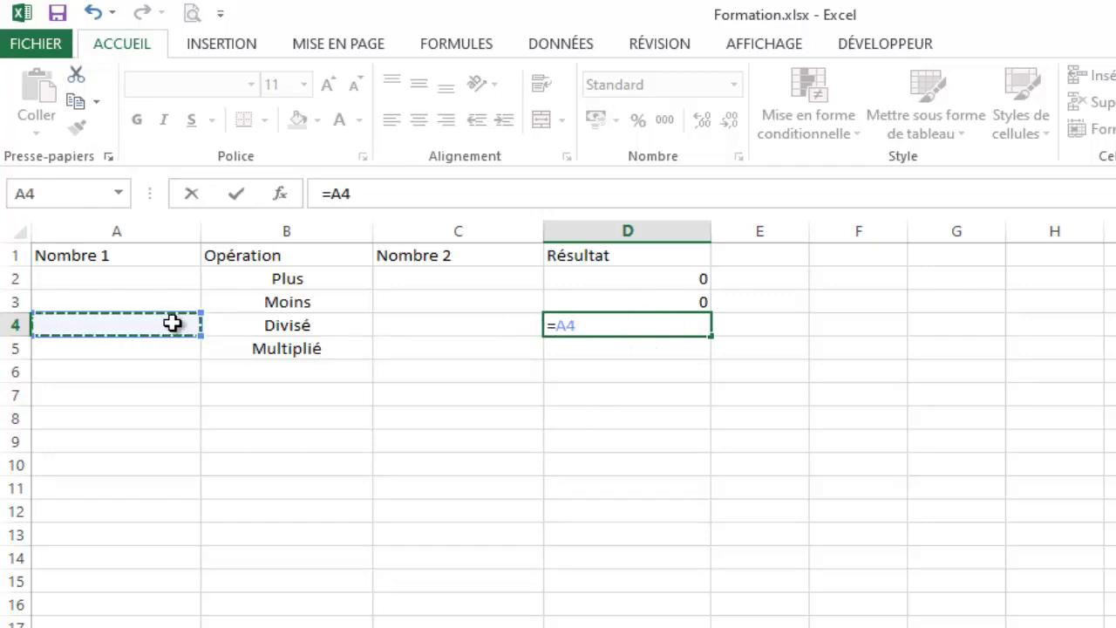
text(/)
click(402, 325)
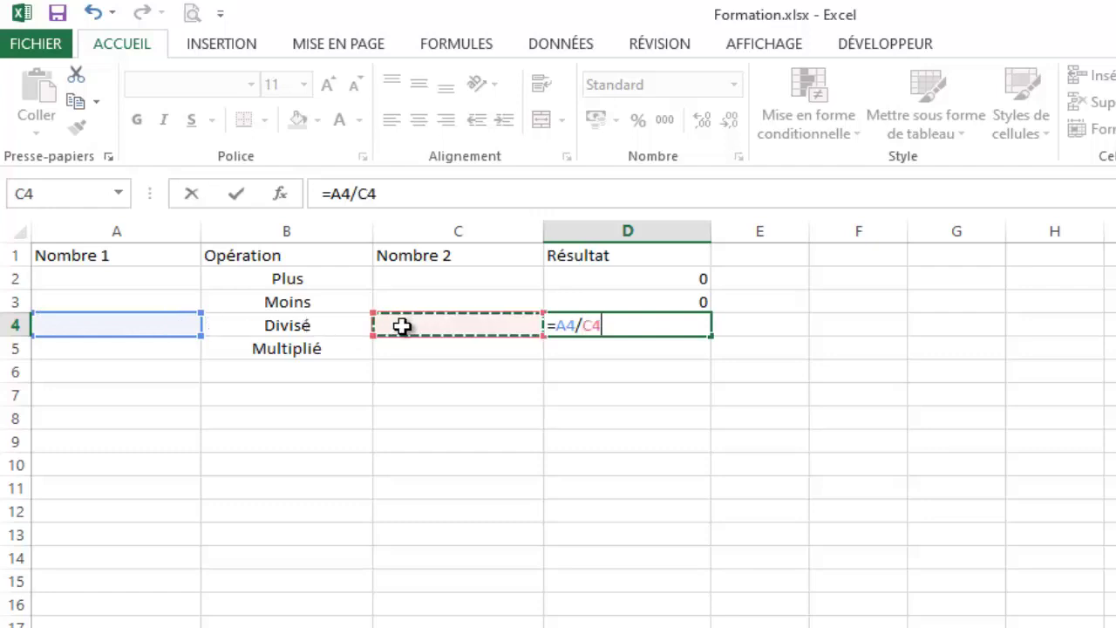
key(Return)
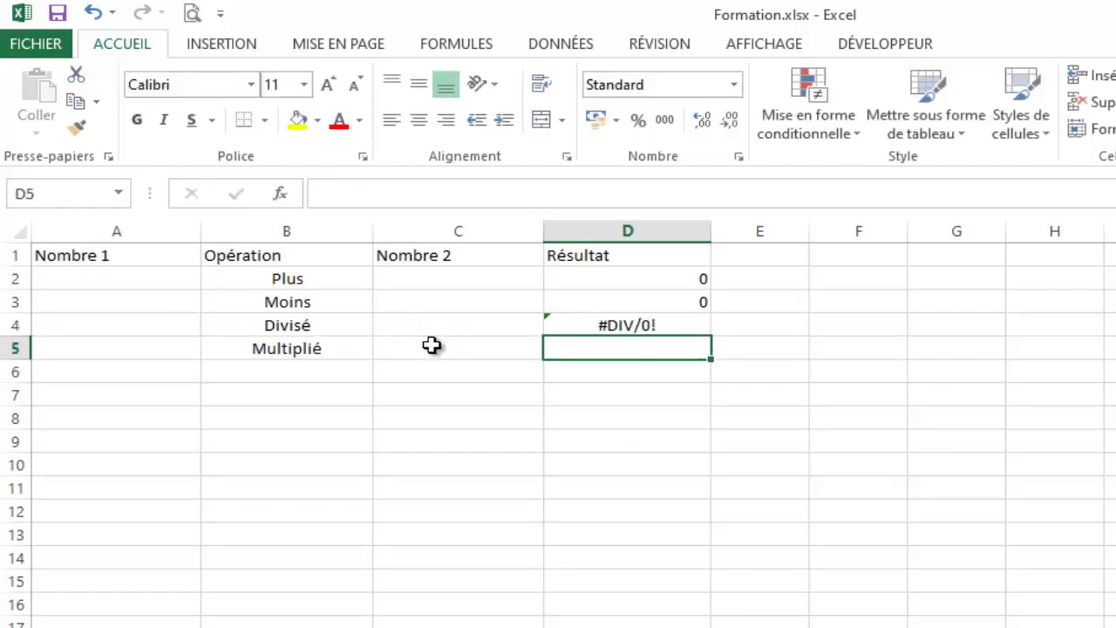
Enter the multiplication formula =A5*C5 in the Résultat cell D5 of the Multiplié row
click(578, 329)
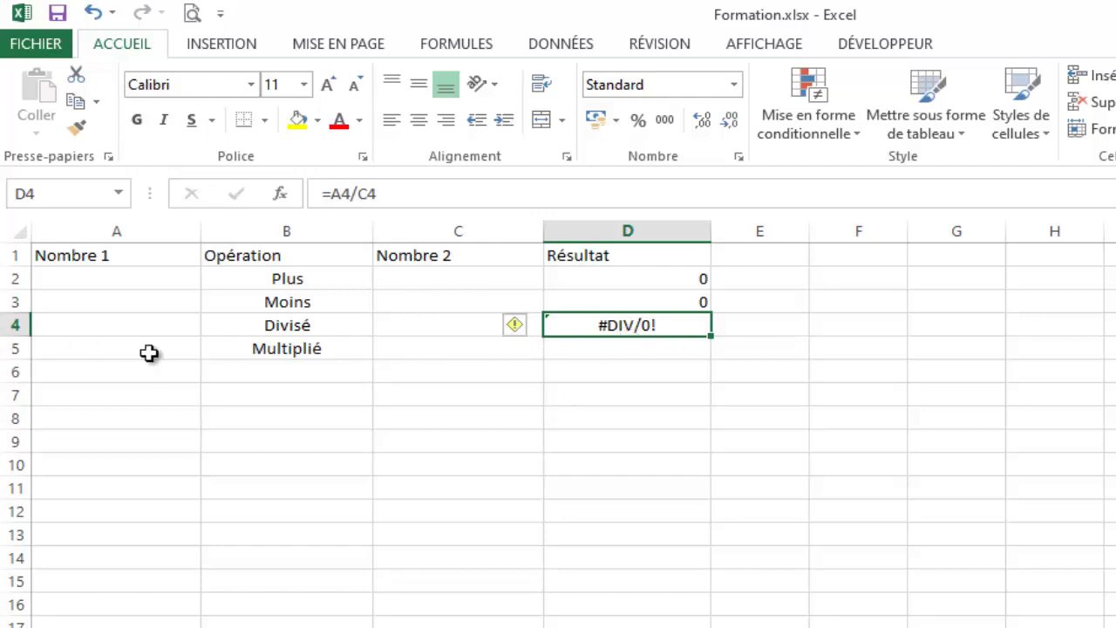
click(605, 345)
text(=)
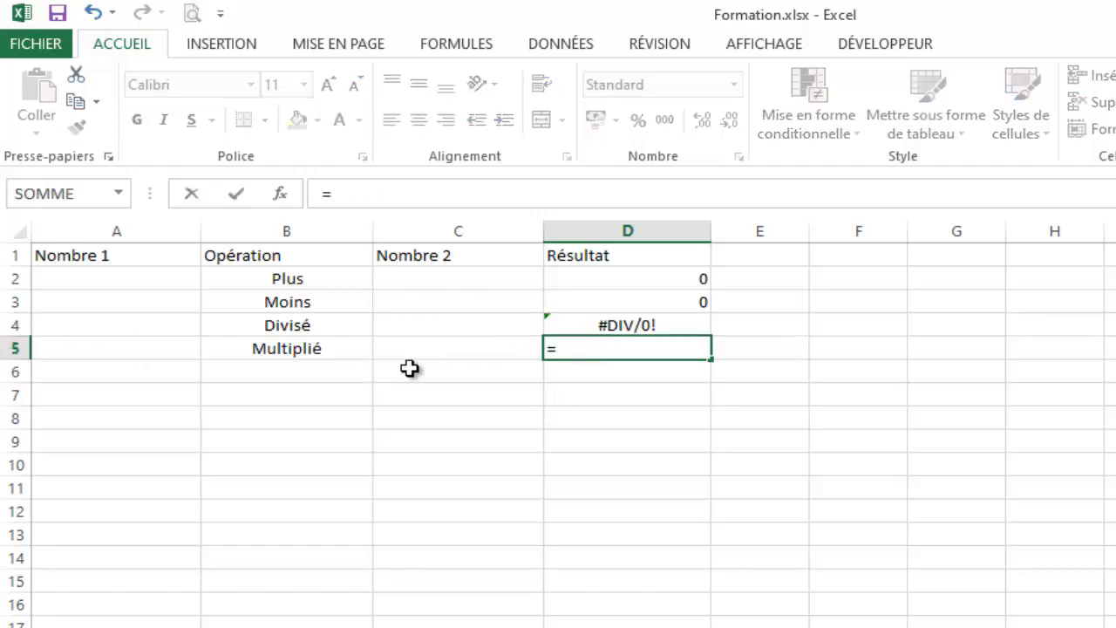
click(140, 348)
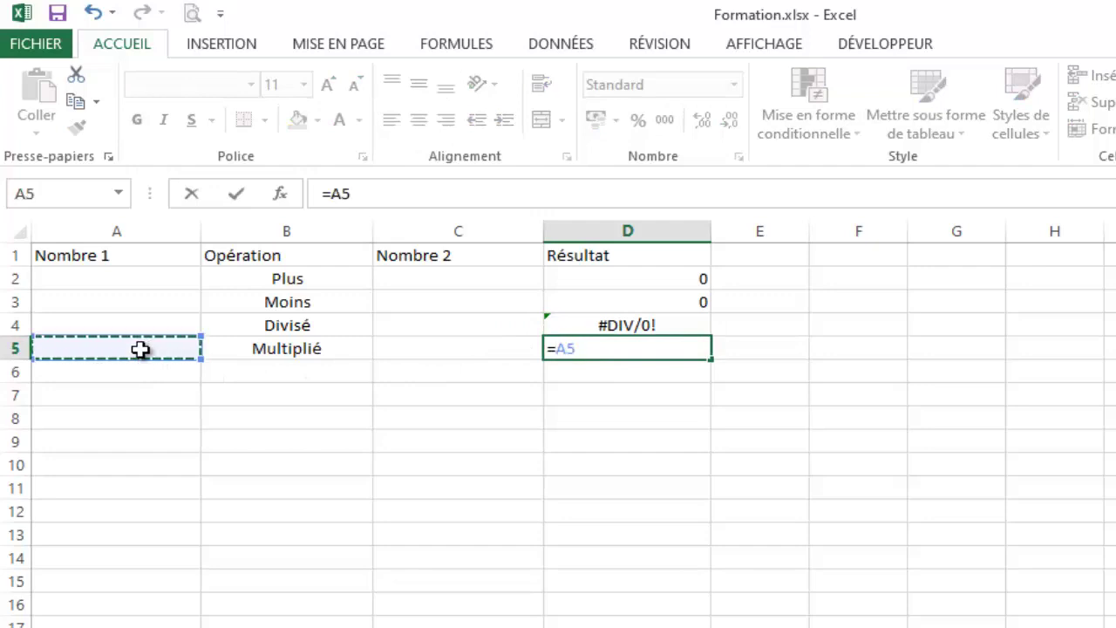
text(*)
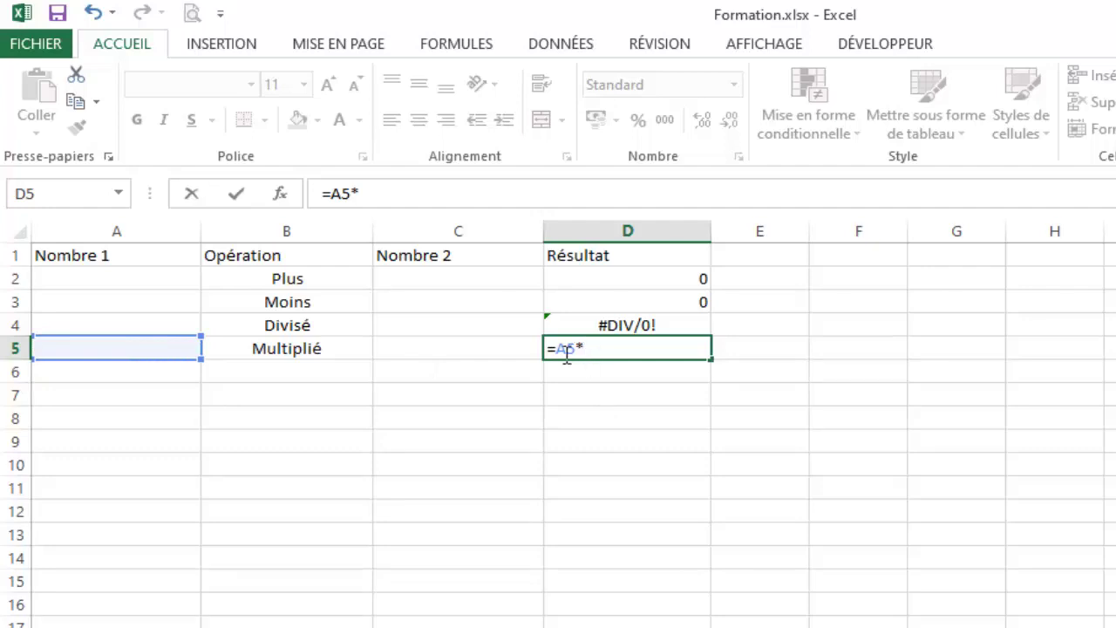
click(445, 350)
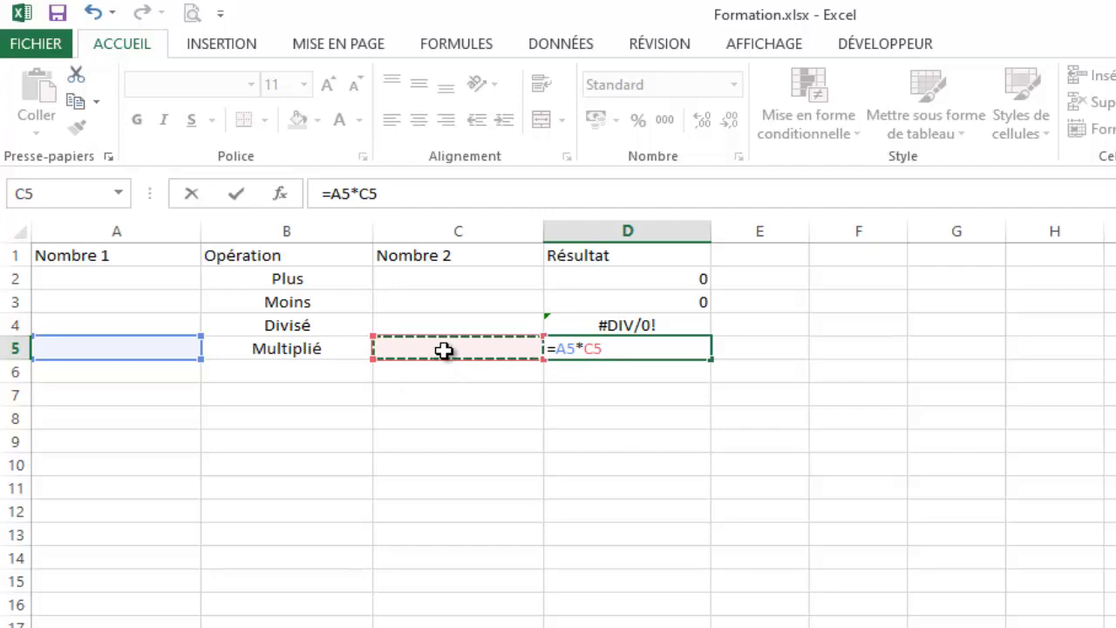
key(Return)
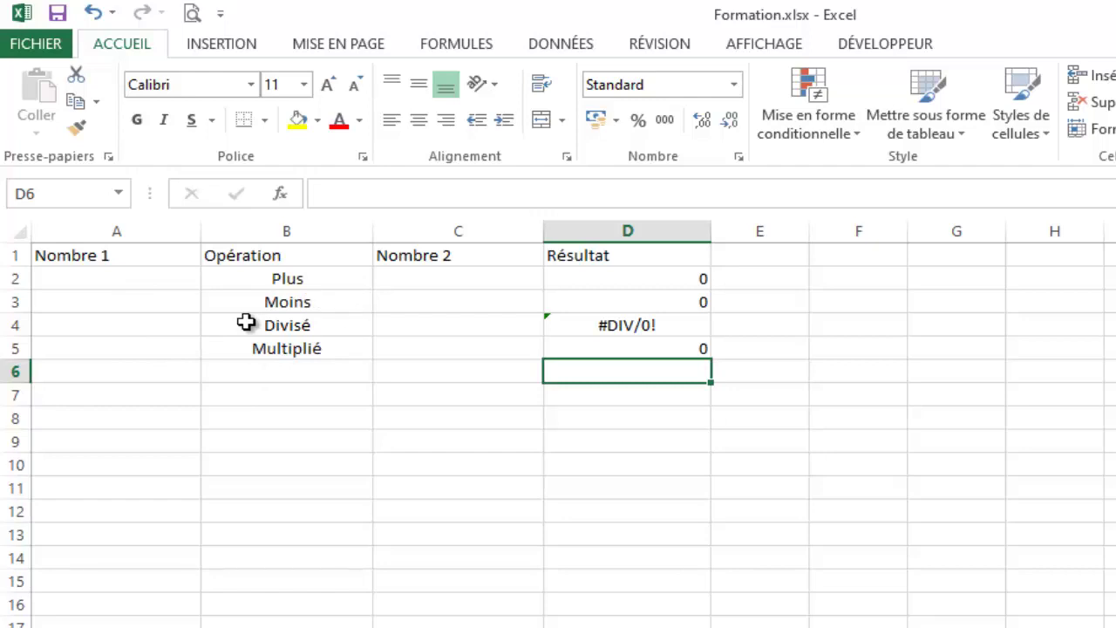
Fill in the Plus row with 2 as Nombre 1 in A2 and 5 as Nombre 2 in C2
click(142, 281)
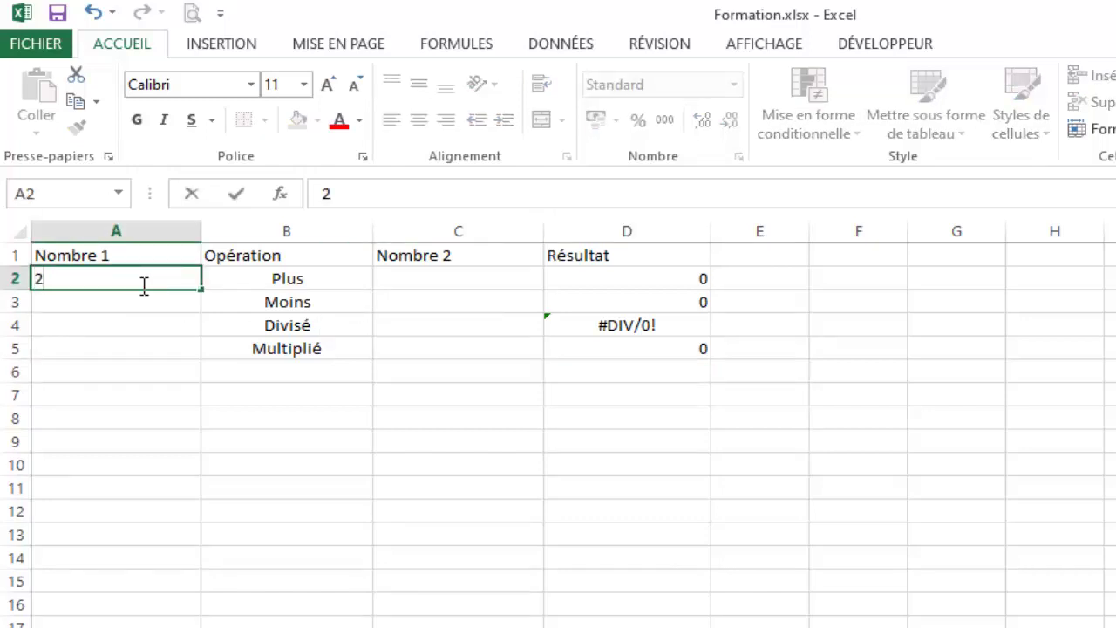
click(447, 279)
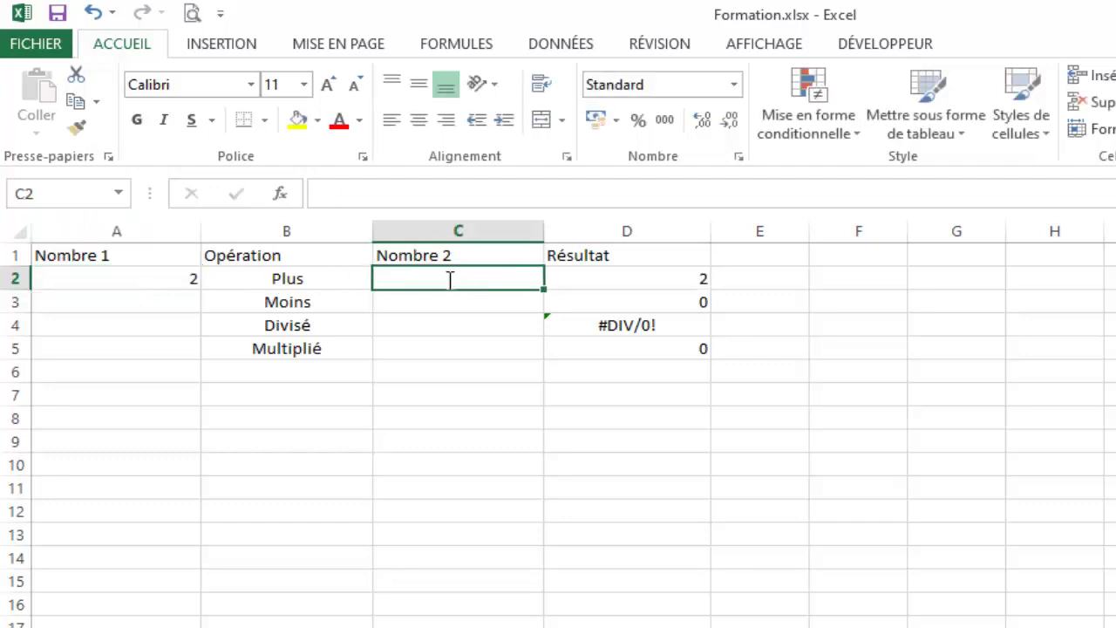
text(5)
key(Return)
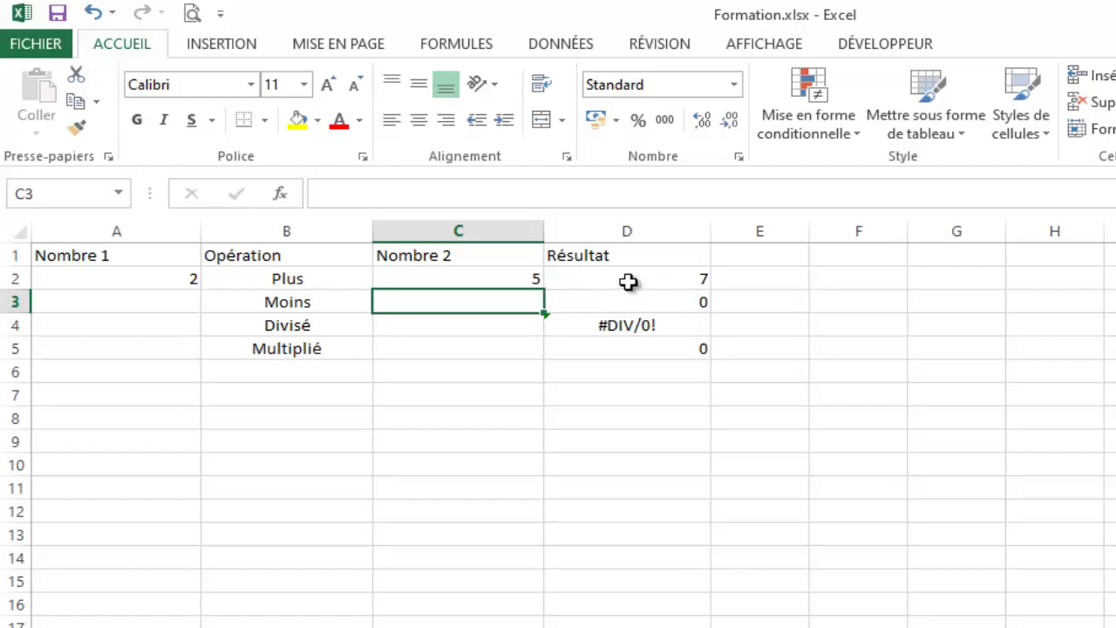
Change Nombre 1 of the Plus row in A2 to 8
click(144, 275)
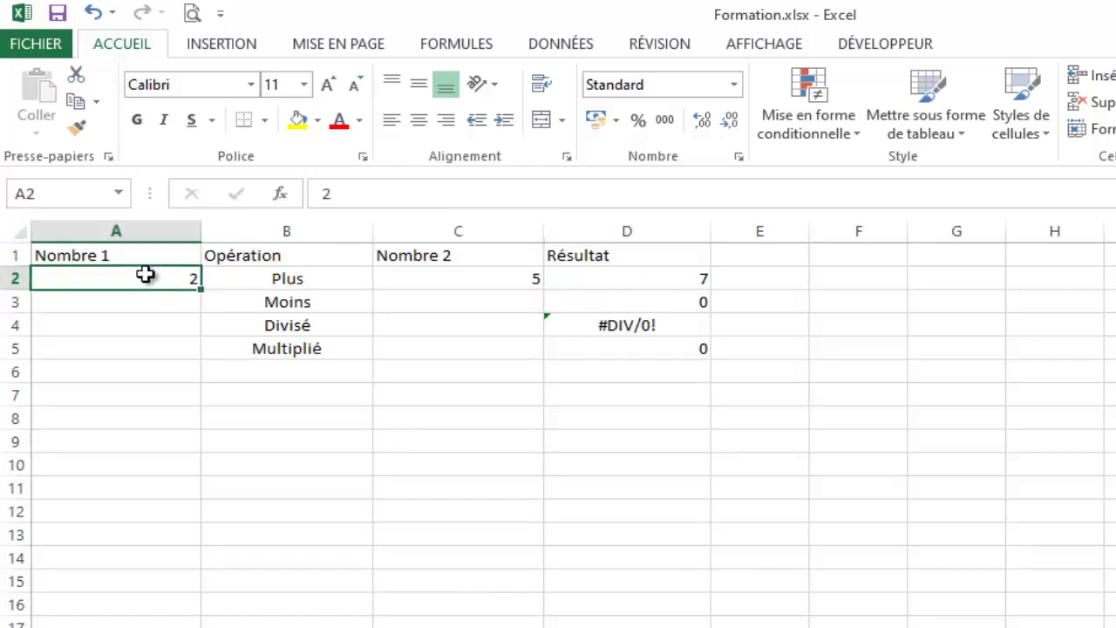
text(8)
key(Return)
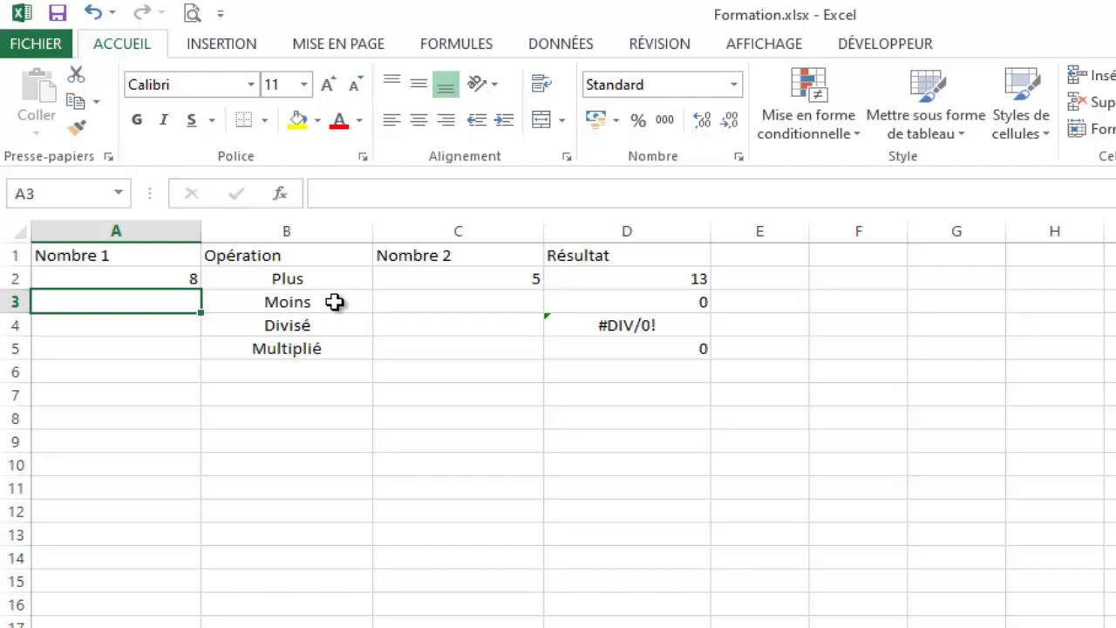
Fill in the Moins row with 12 as Nombre 1 in A3 and 7 as Nombre 2 in C3
text(12)
click(488, 299)
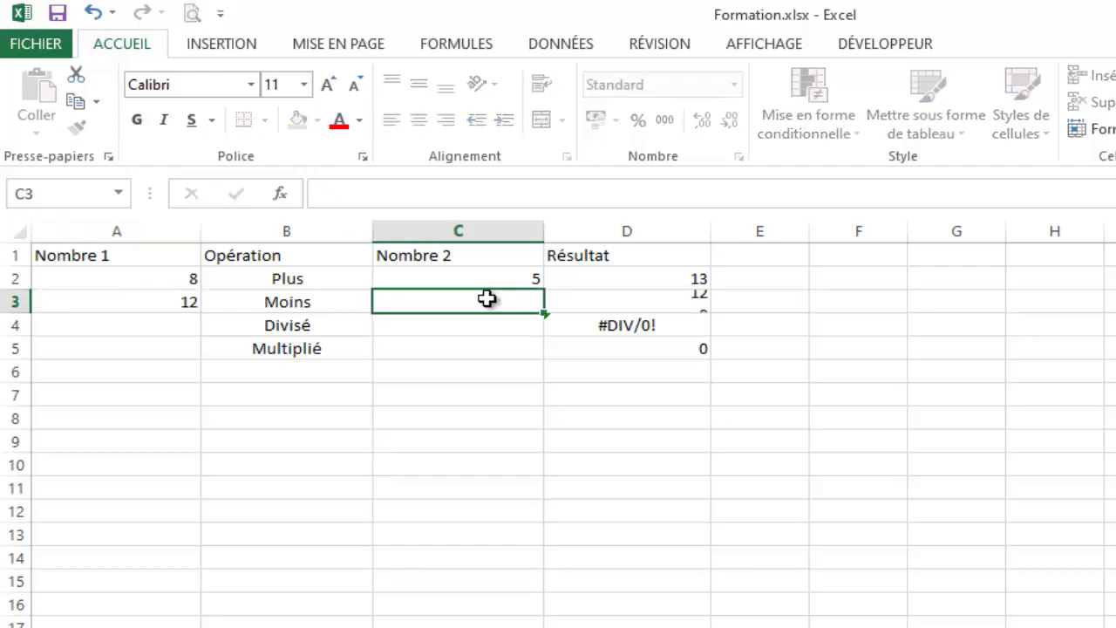
text(7)
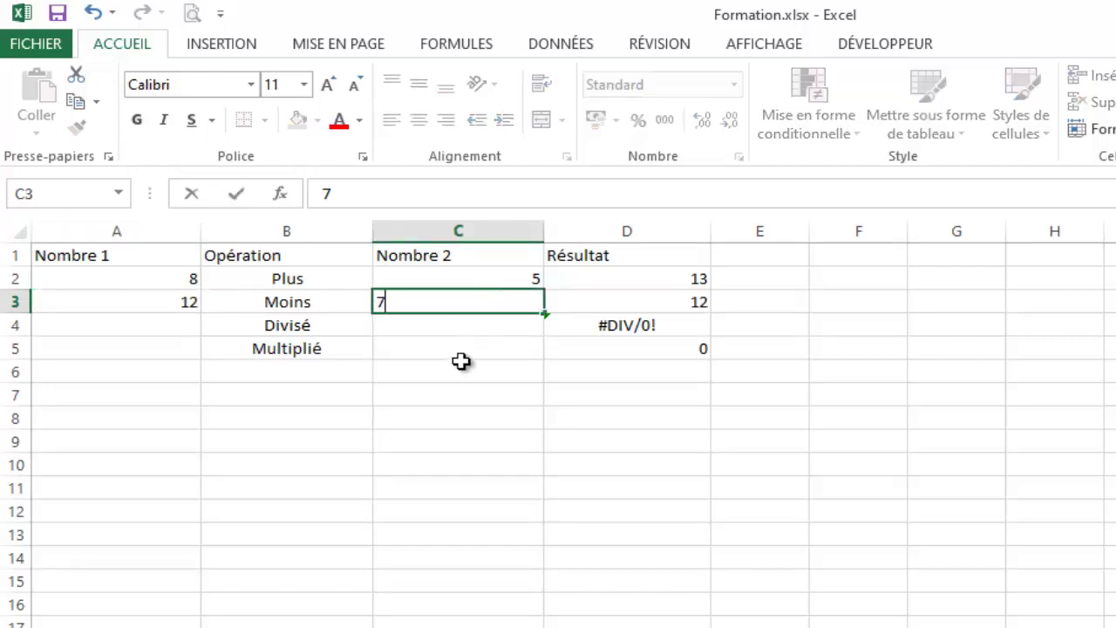
key(Return)
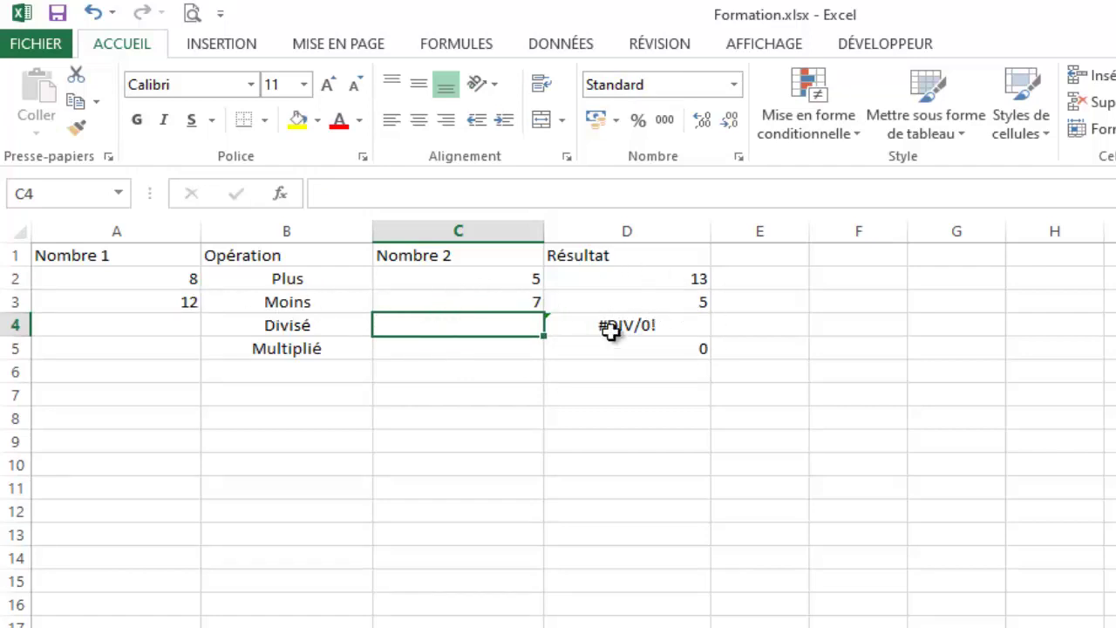
Fill in the Divisé row with 18 in A4 and 9 in C4, and check the result cell D4
click(175, 328)
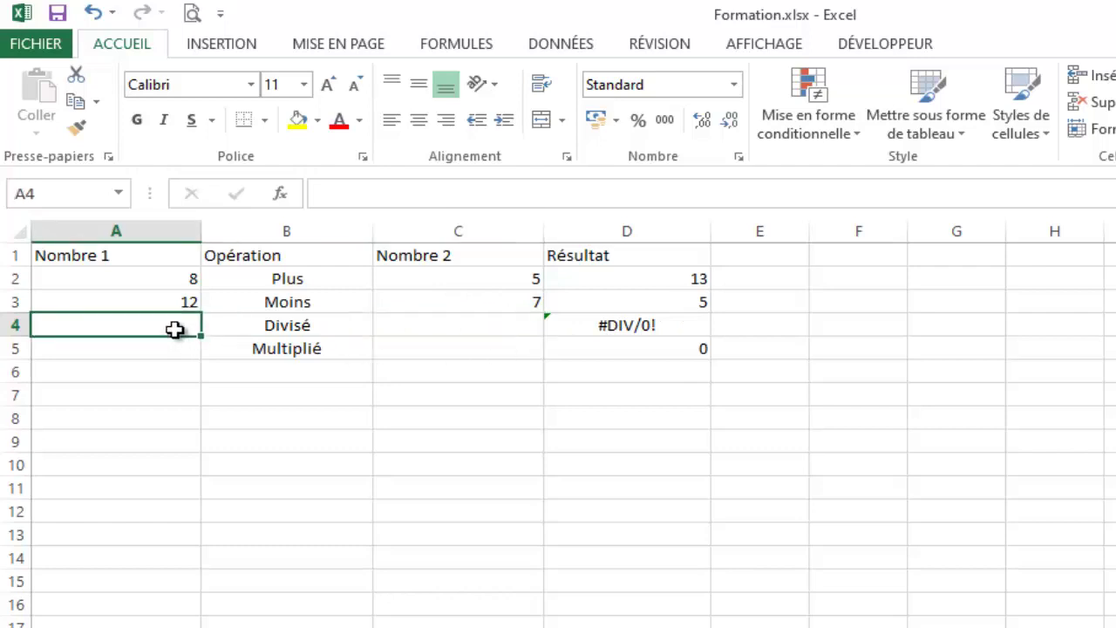
text(18)
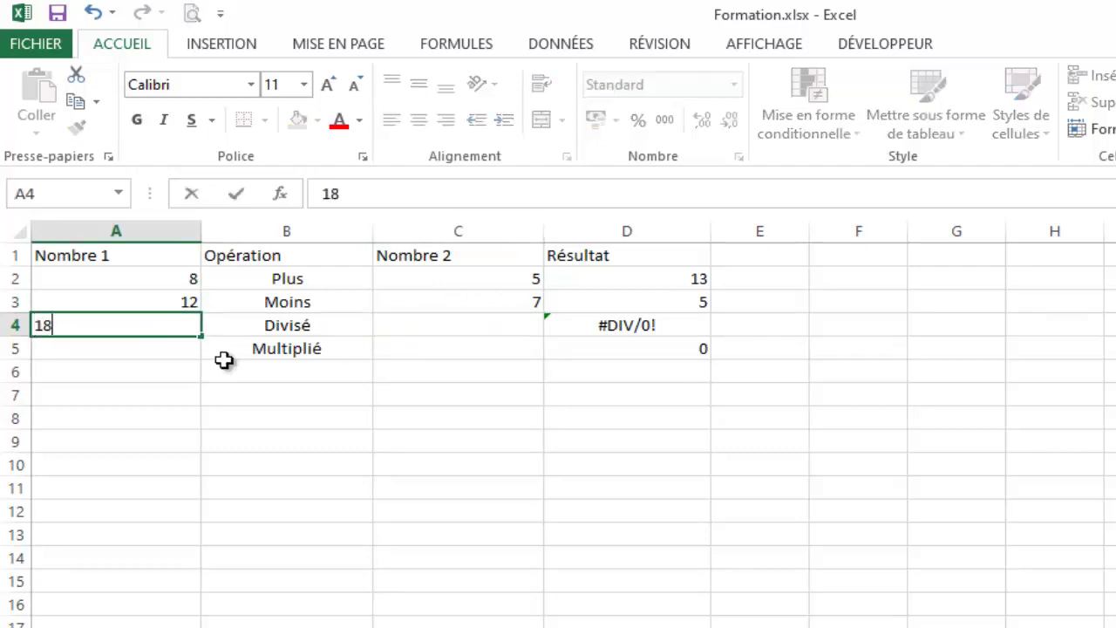
click(430, 326)
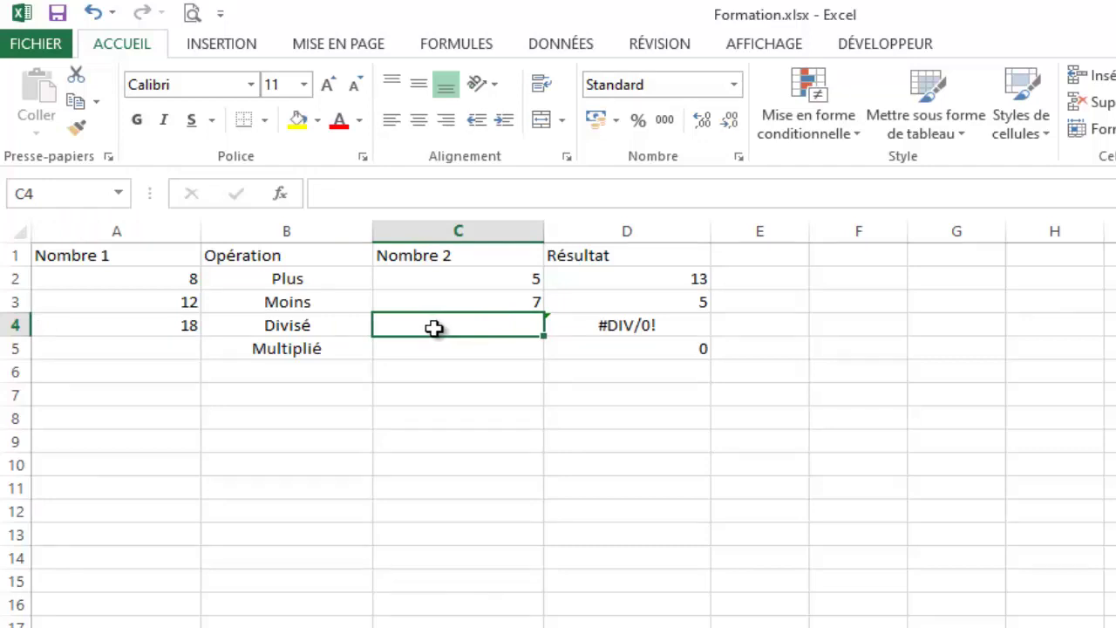
text(9)
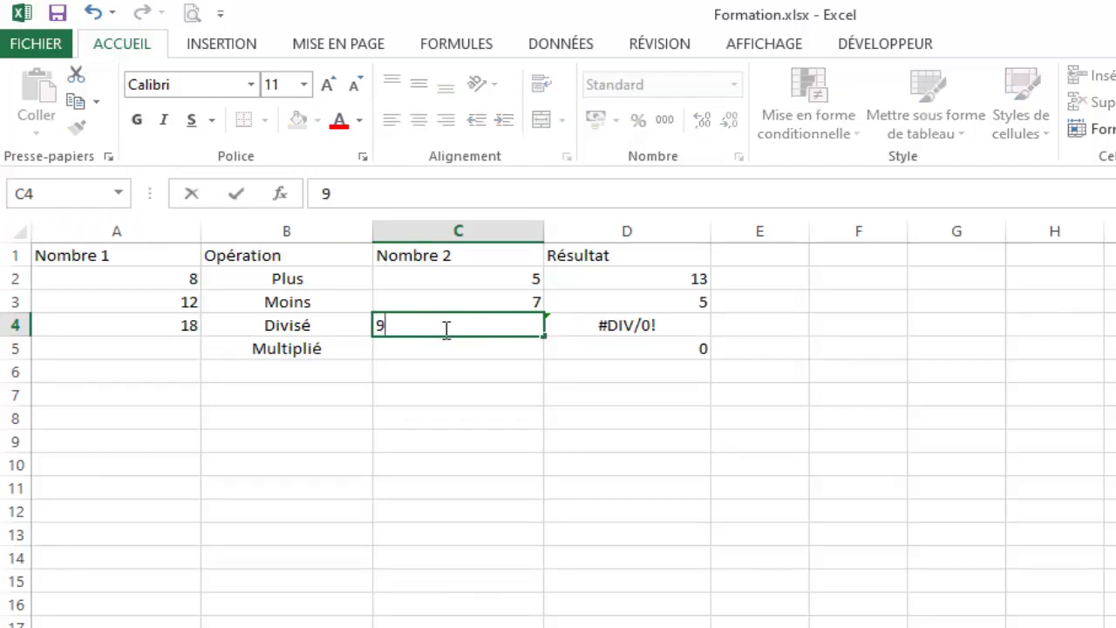
key(Return)
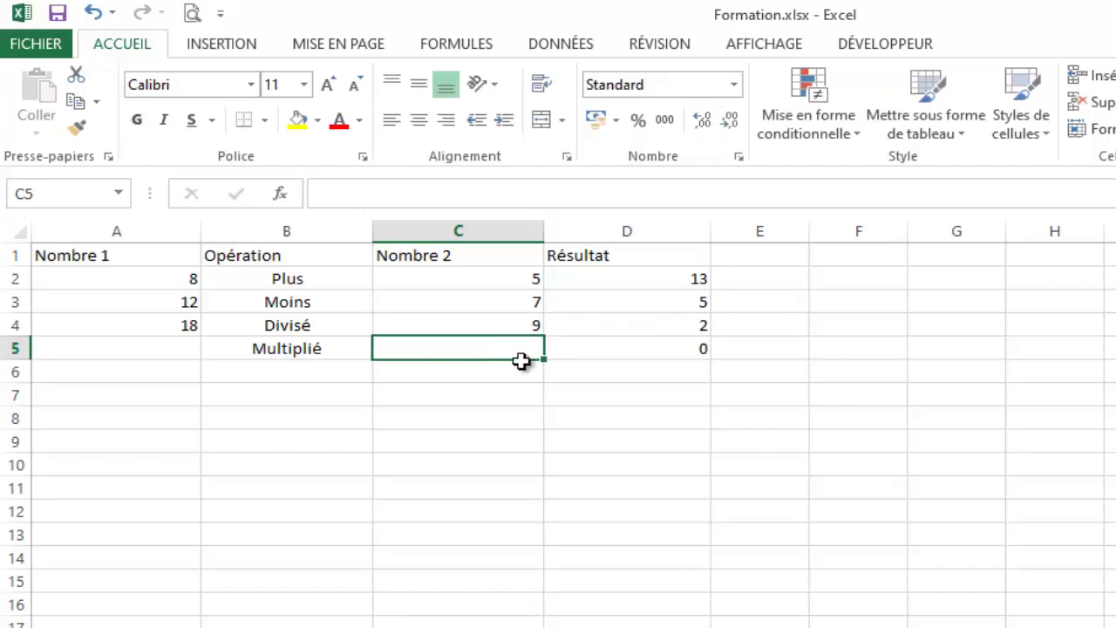
click(667, 322)
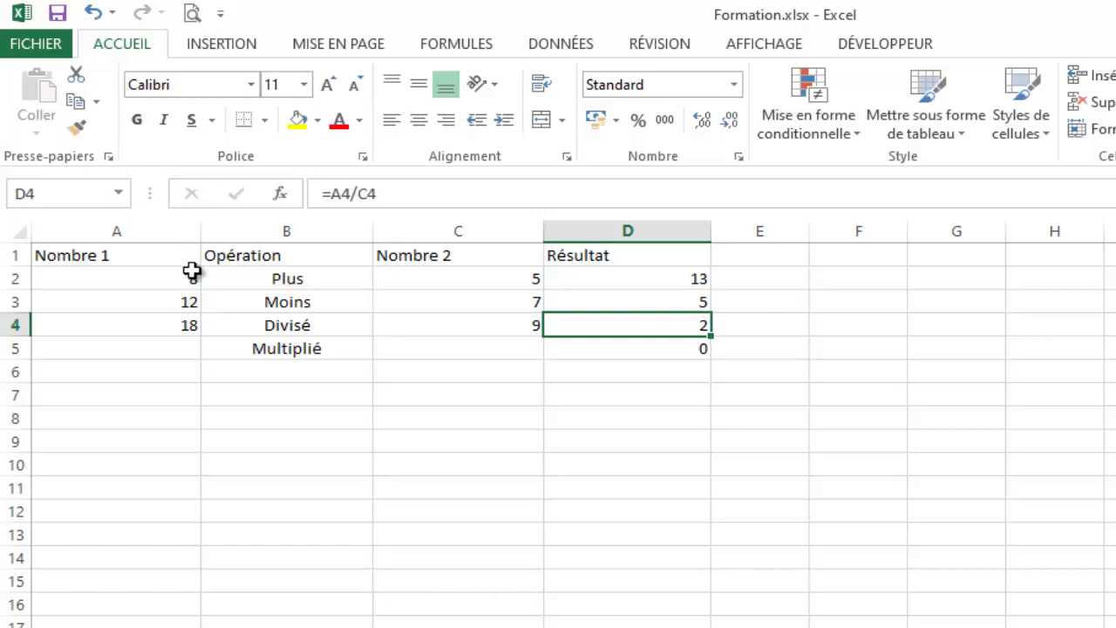
Fill in the Multiplié row with 9 as Nombre 1 in A5 and 9 as Nombre 2 in C5
click(288, 350)
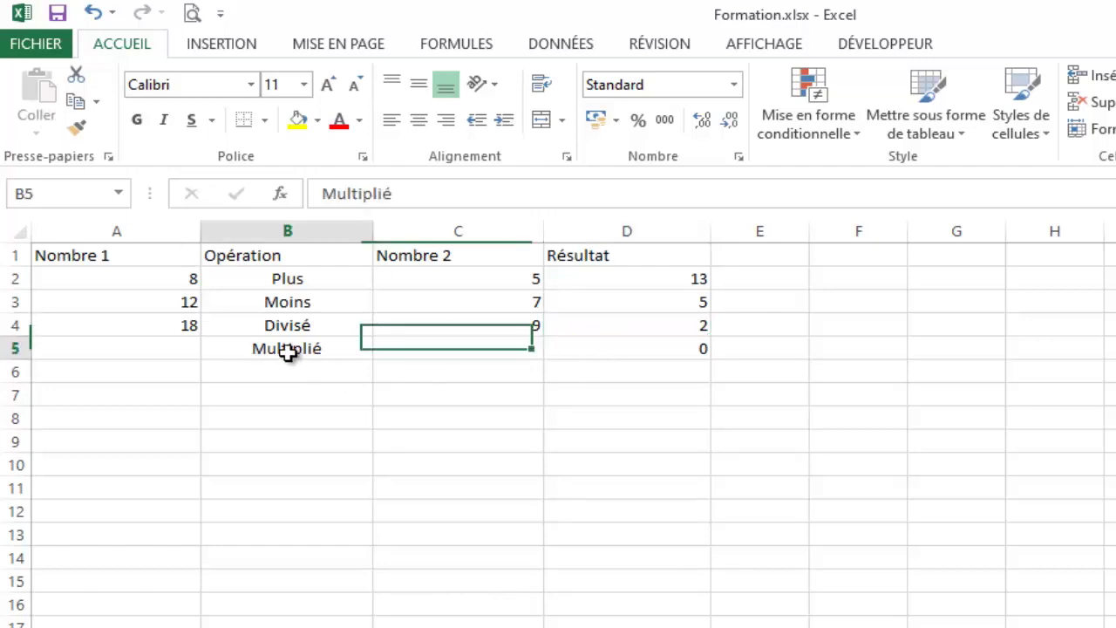
click(135, 348)
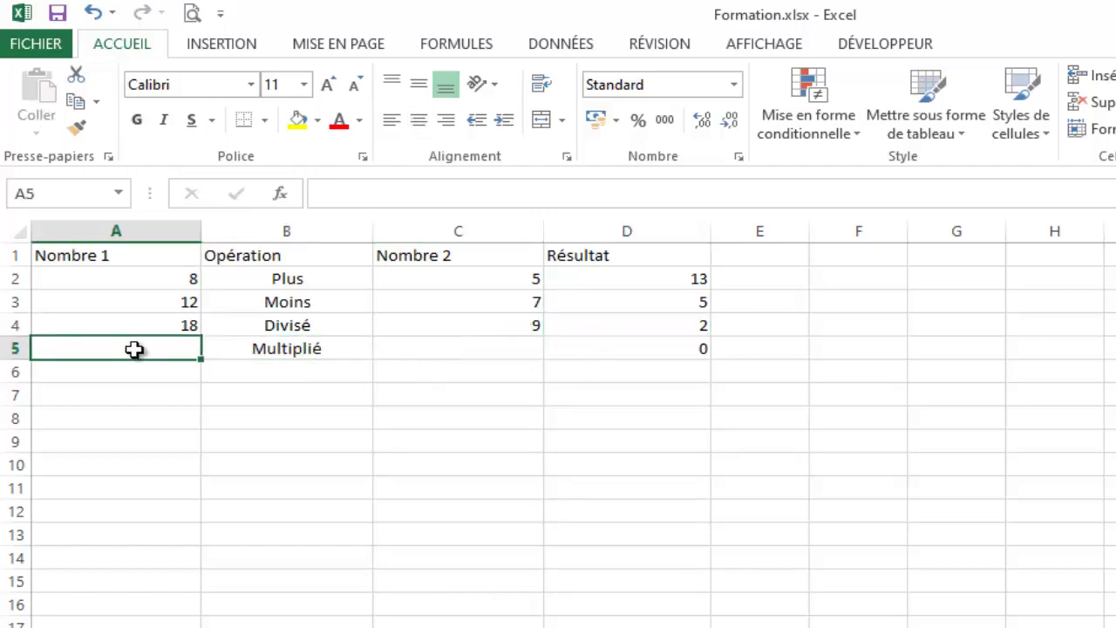
text(9)
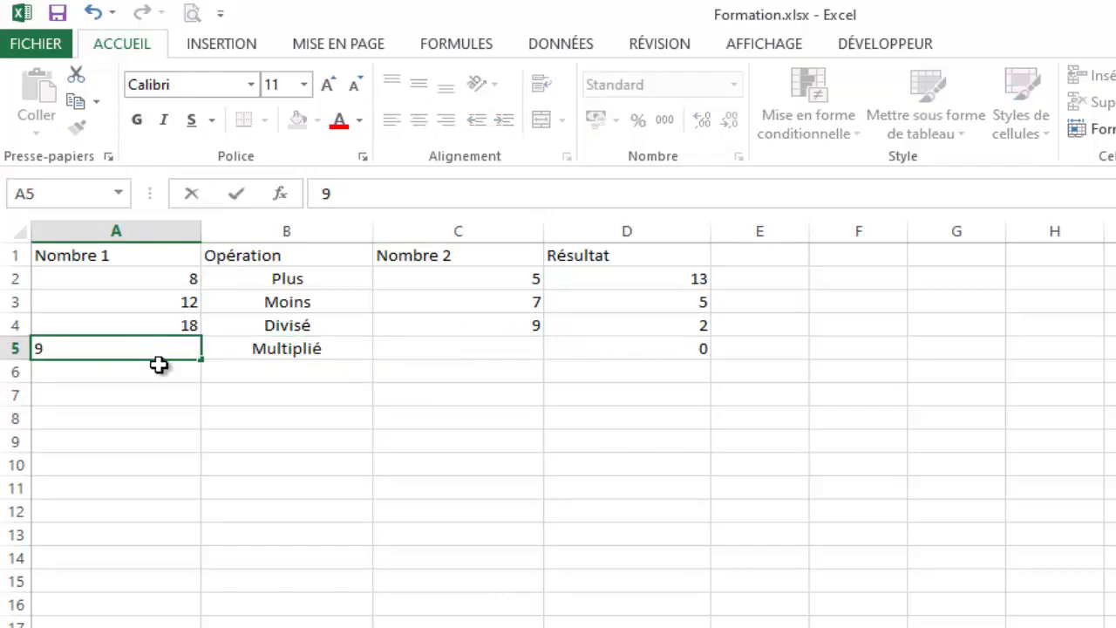
click(430, 353)
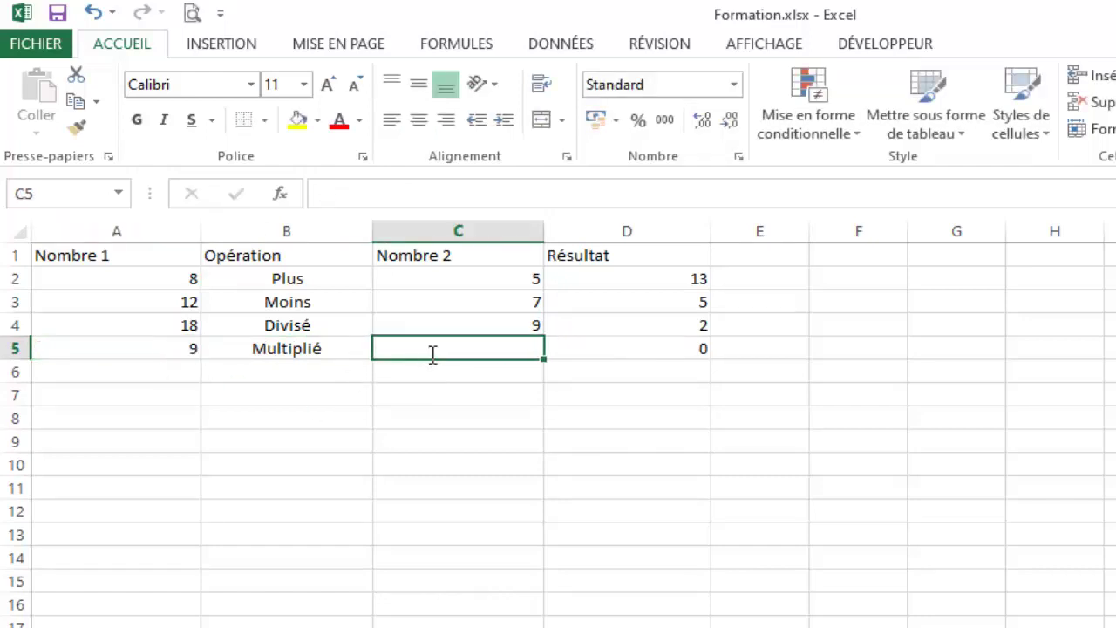
text(9)
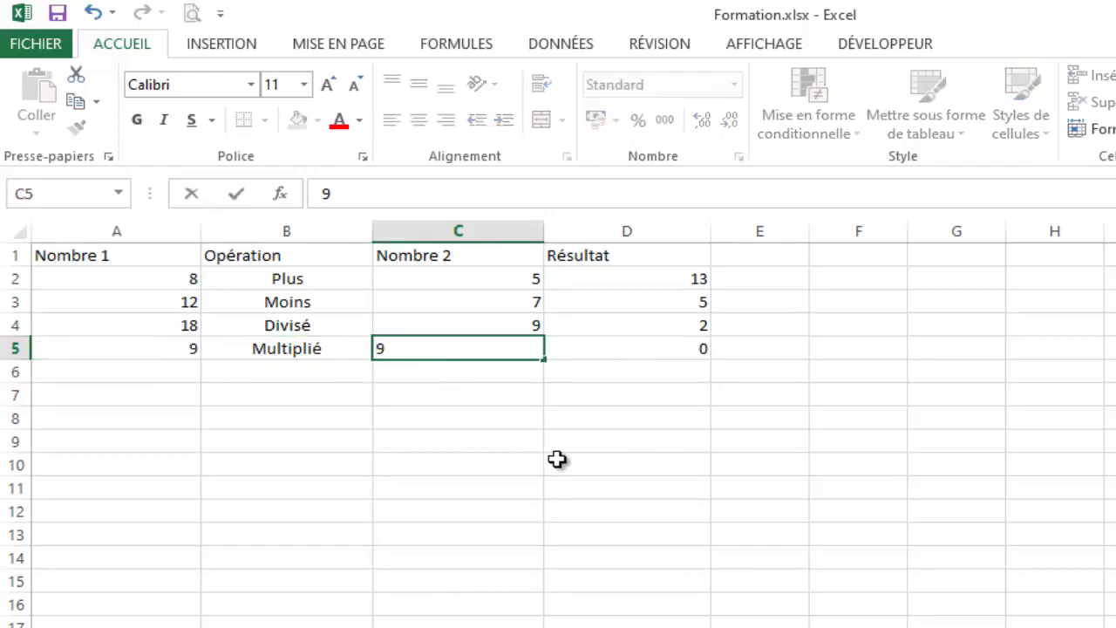
key(Return)
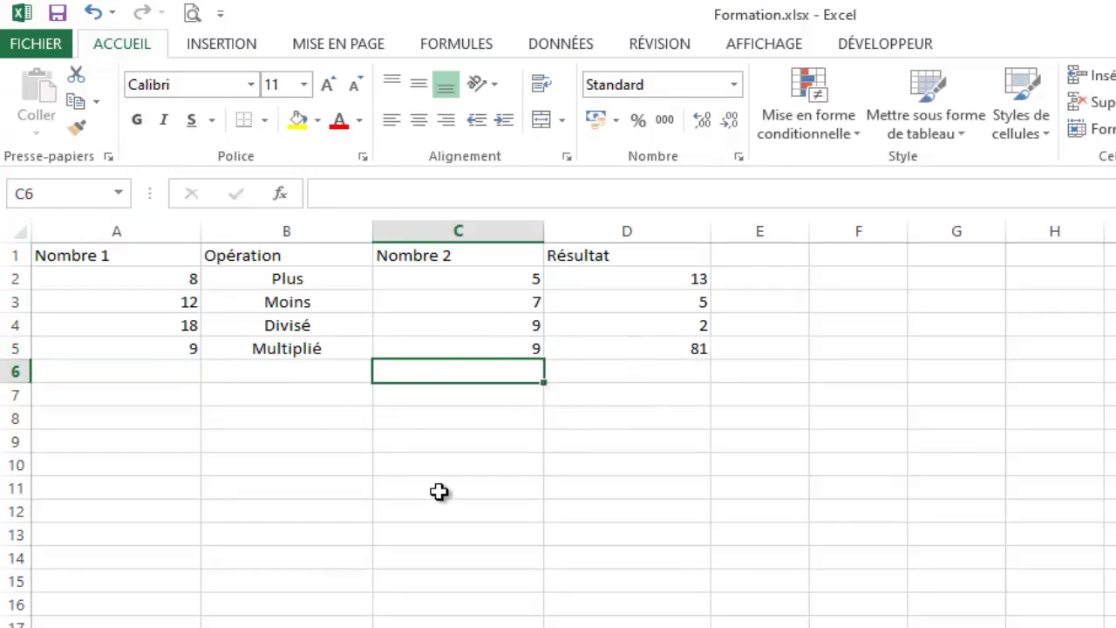
Replace Nombre 1 of the Divisé row in A4 with 27
click(135, 328)
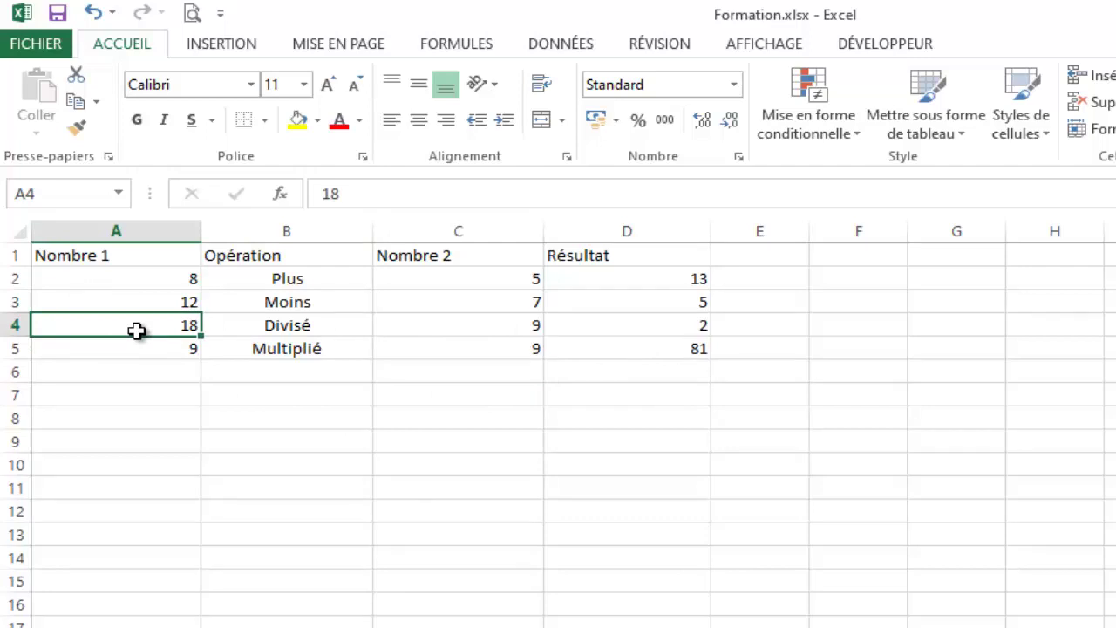
key(BackSpace)
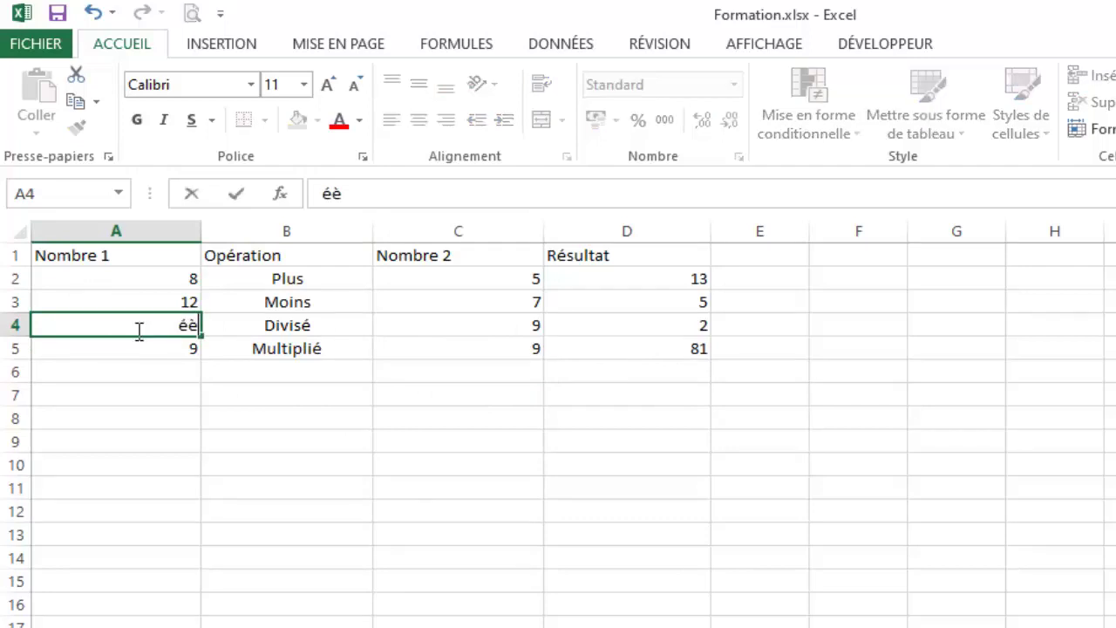
key(BackSpace)
key(Return)
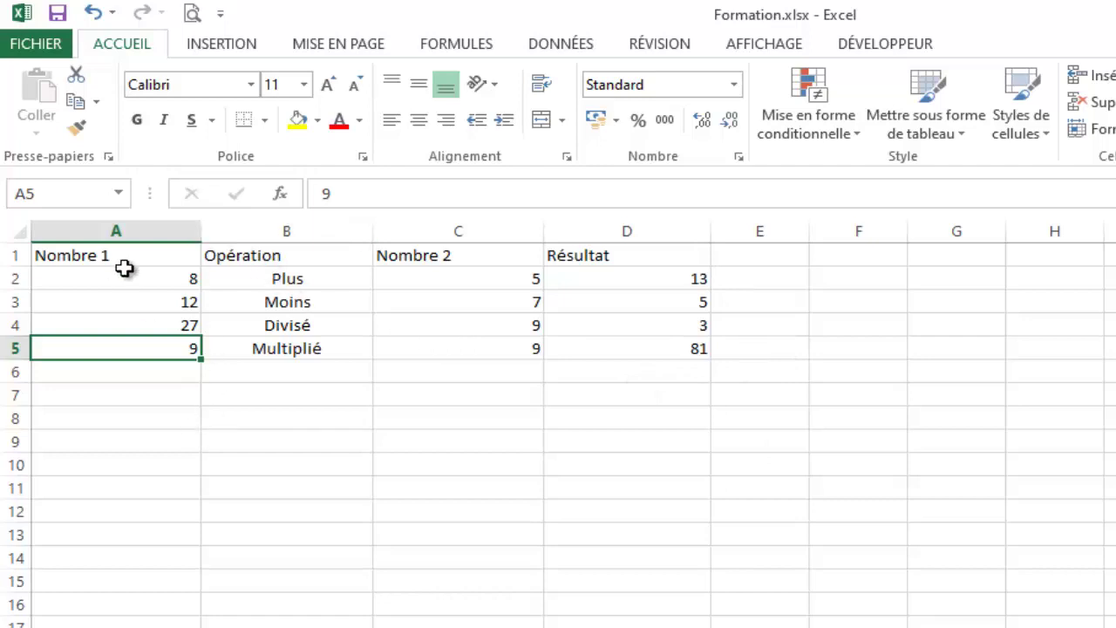
drag(130, 252, 626, 367)
click(356, 353)
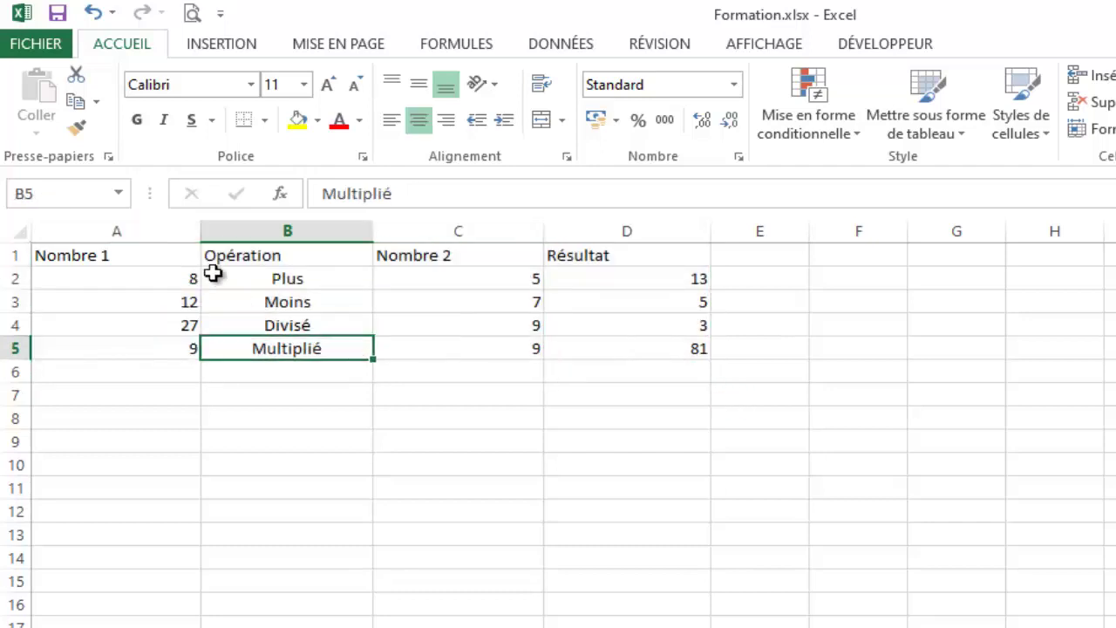
drag(316, 279, 326, 331)
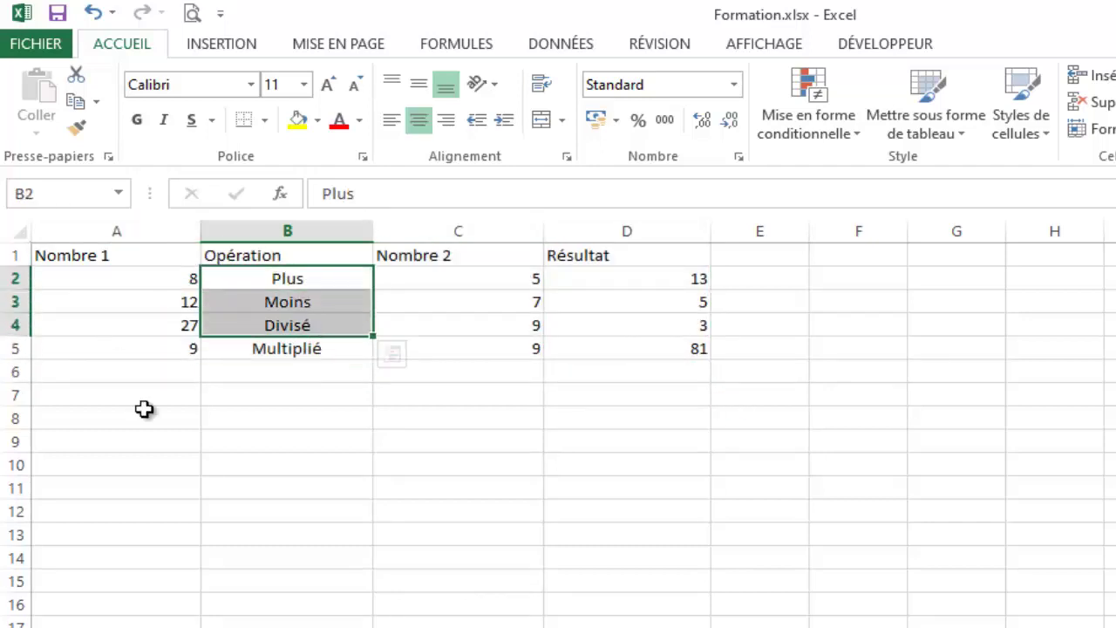
click(490, 347)
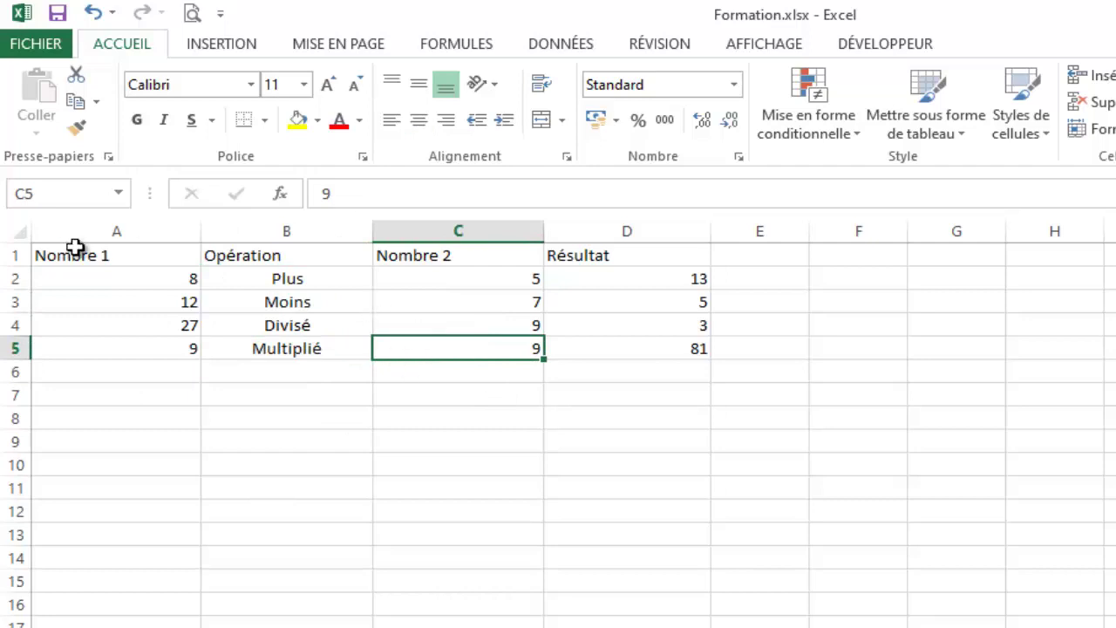
Clear the contents of the whole table A1:D5 and return to cell A1
drag(87, 255, 571, 360)
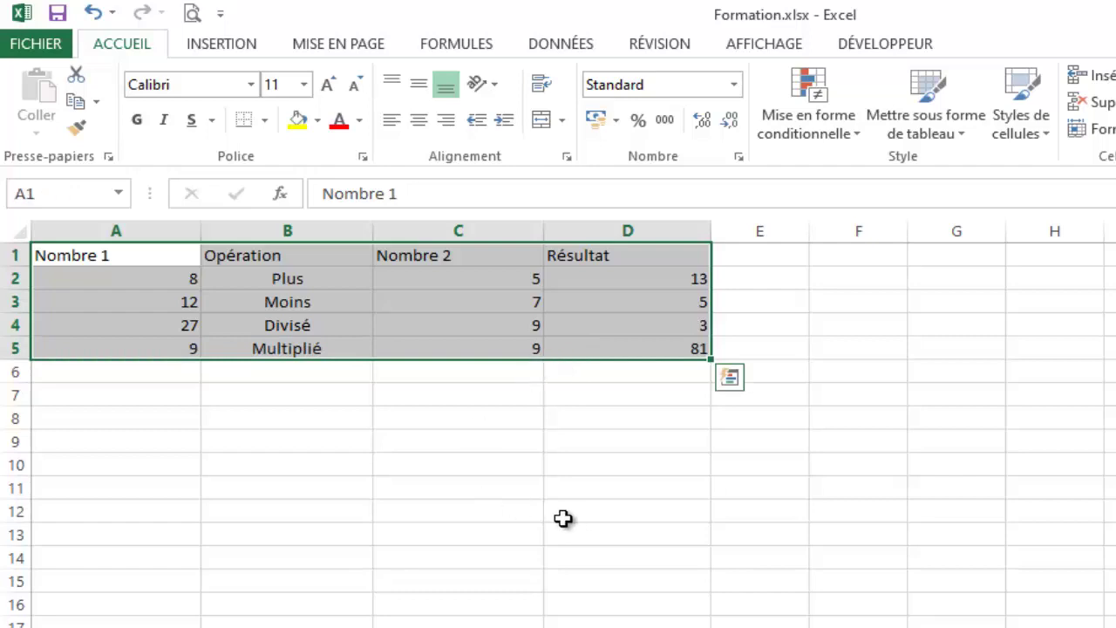
key(Delete)
click(378, 348)
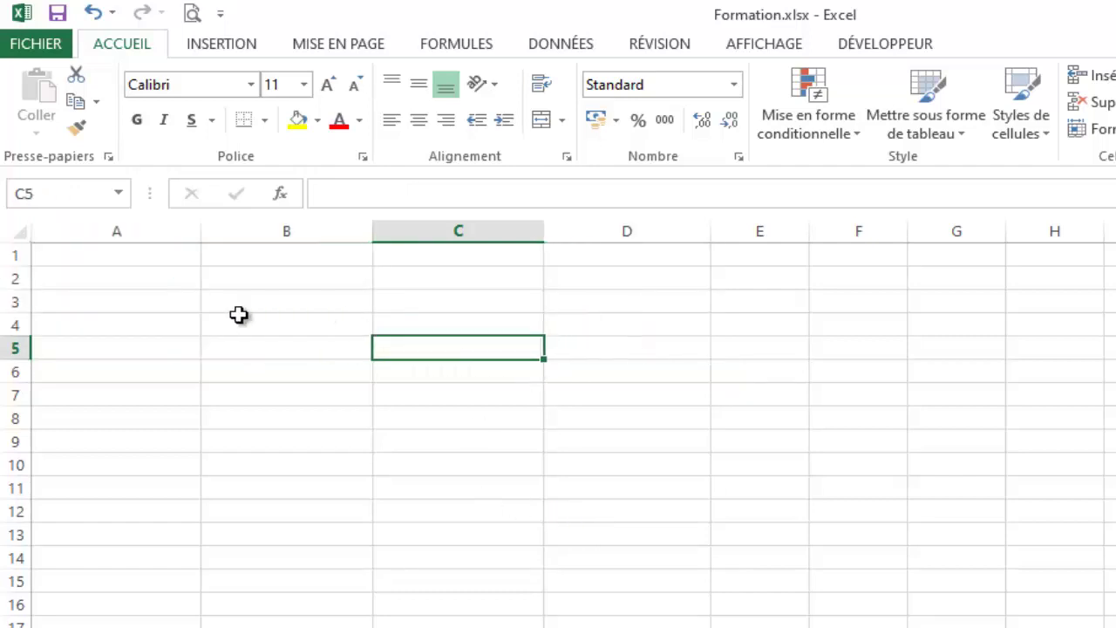
click(142, 254)
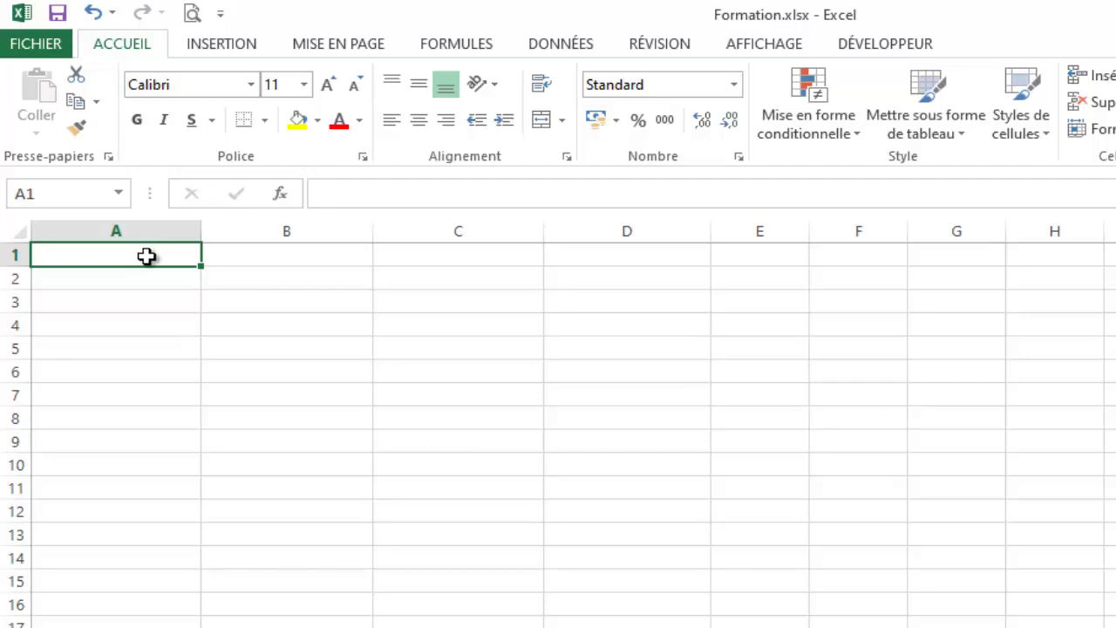
Enter the headers Nombre 1 in cell A1 and Nombre 2 in cell B1
text(n)
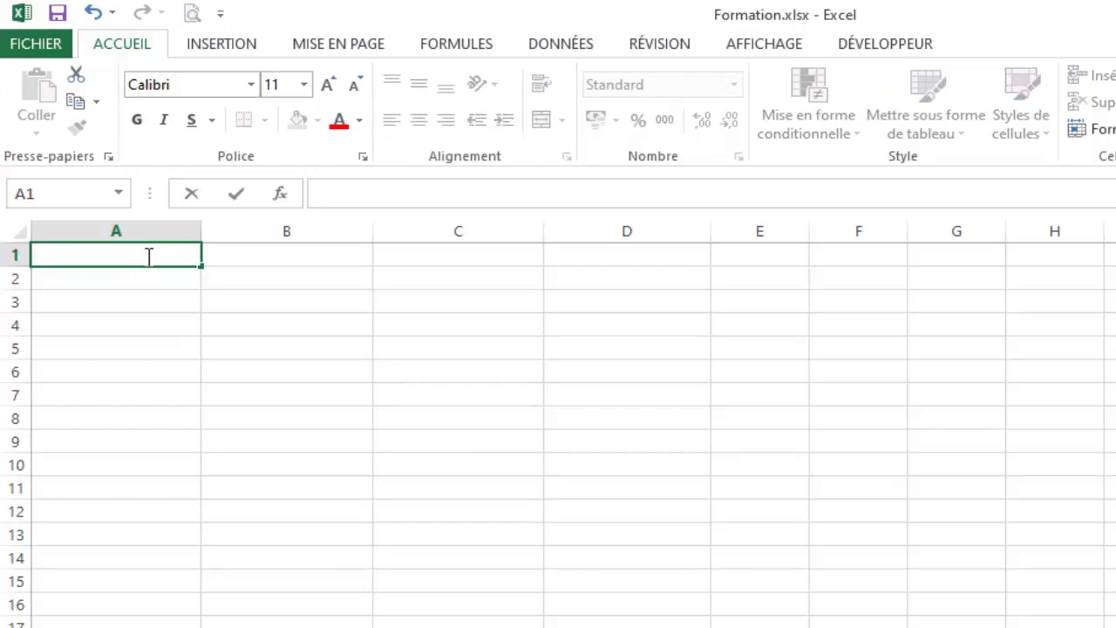
text(nO)
key(BackSpace)
key(BackSpace)
text(Nombre)
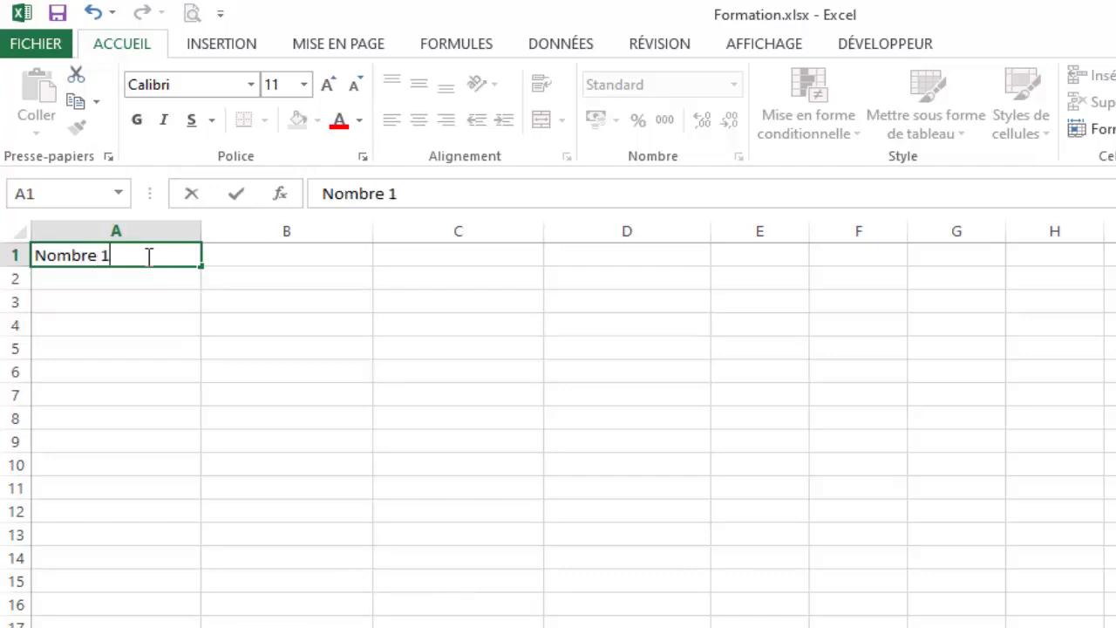
text( 1)
key(Tab)
text(Nombre)
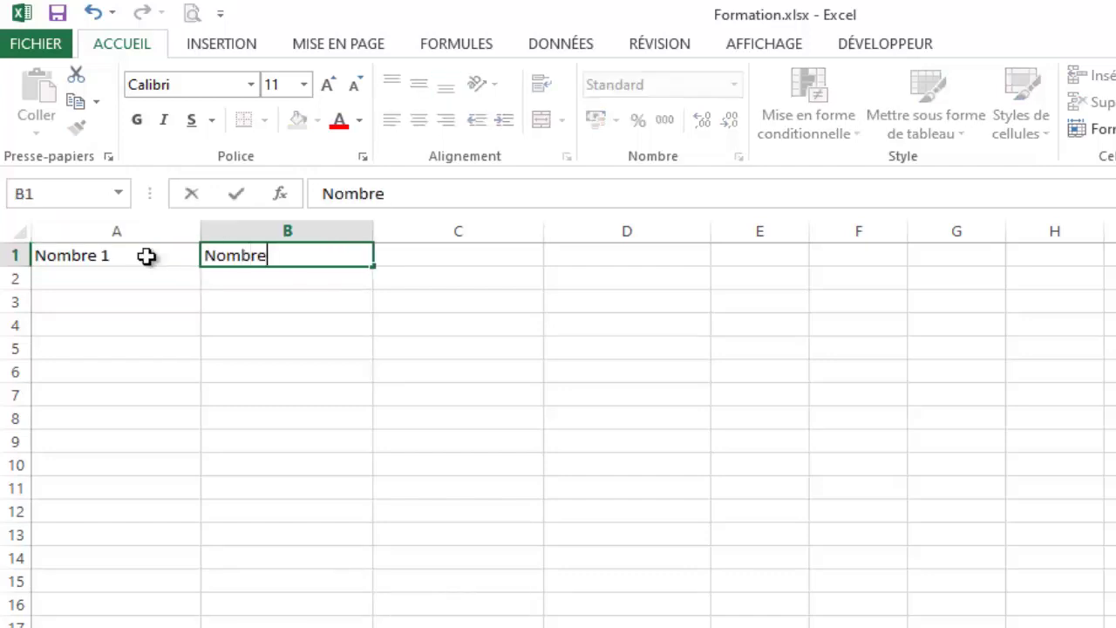
text( 2)
key(Tab)
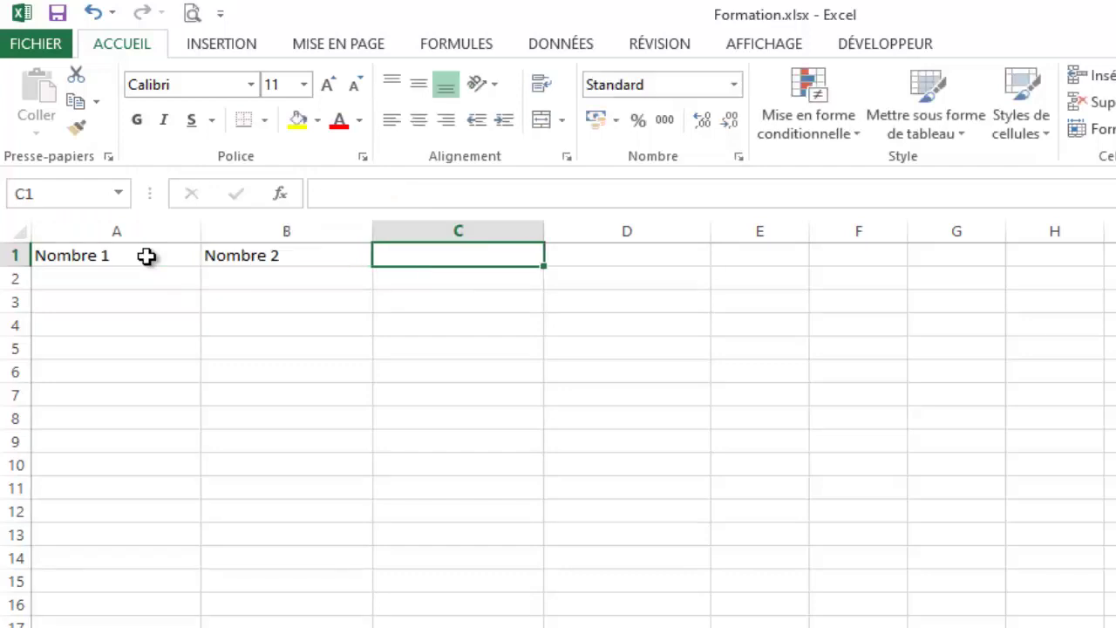
Continue the header row with Nombre 3 in C1, Nombre 4 in D1 and Nombre 5 in E1
text(Nombre 3)
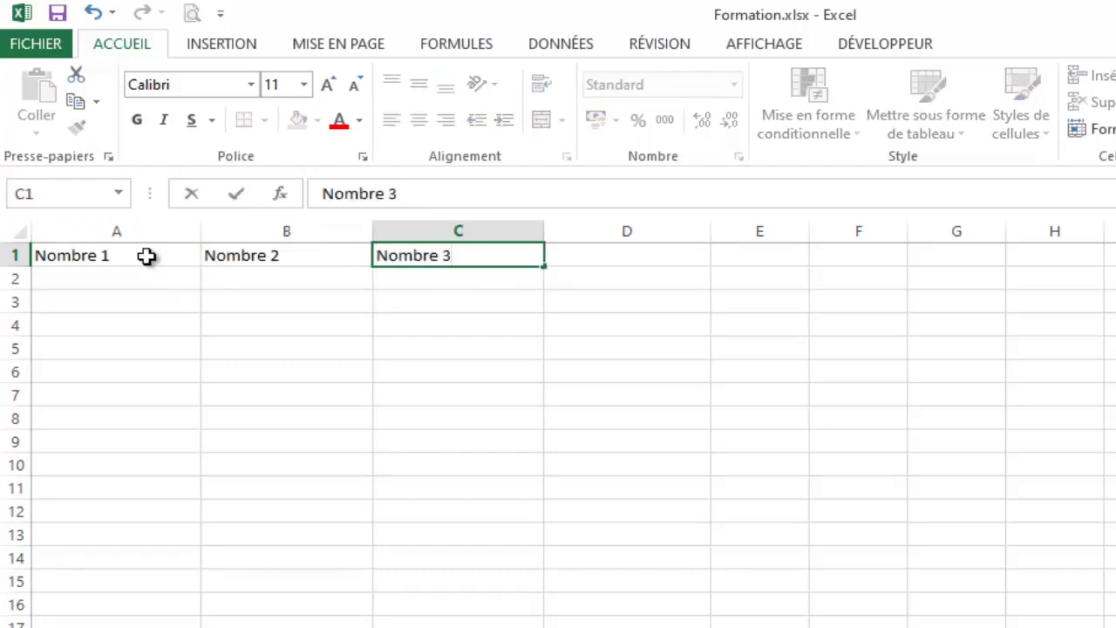
key(Tab)
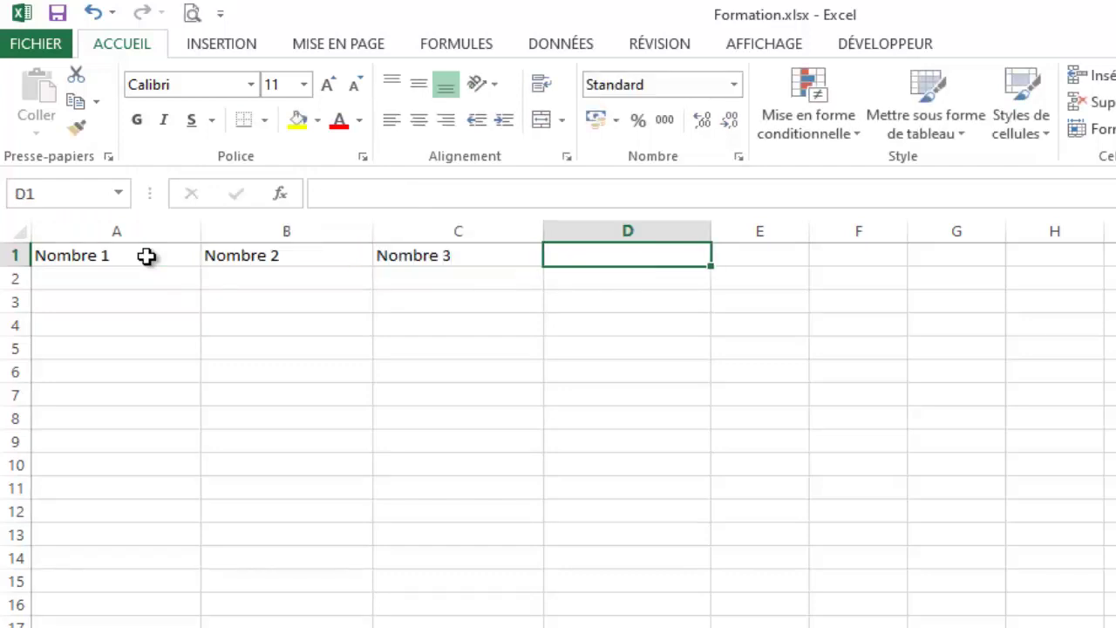
text(Nombre 4)
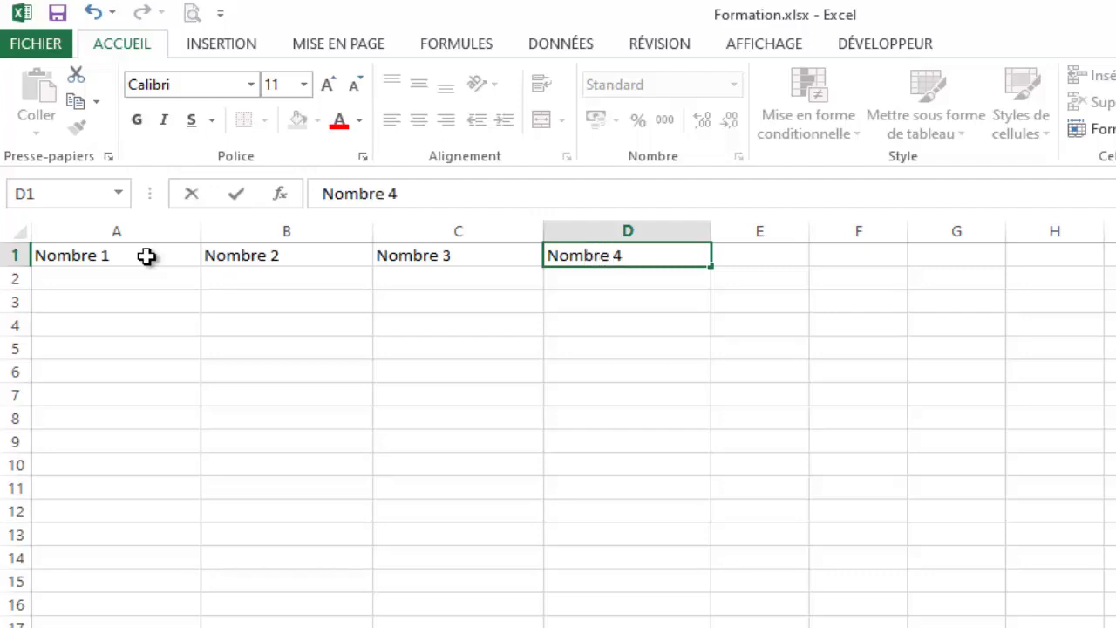
key(Tab)
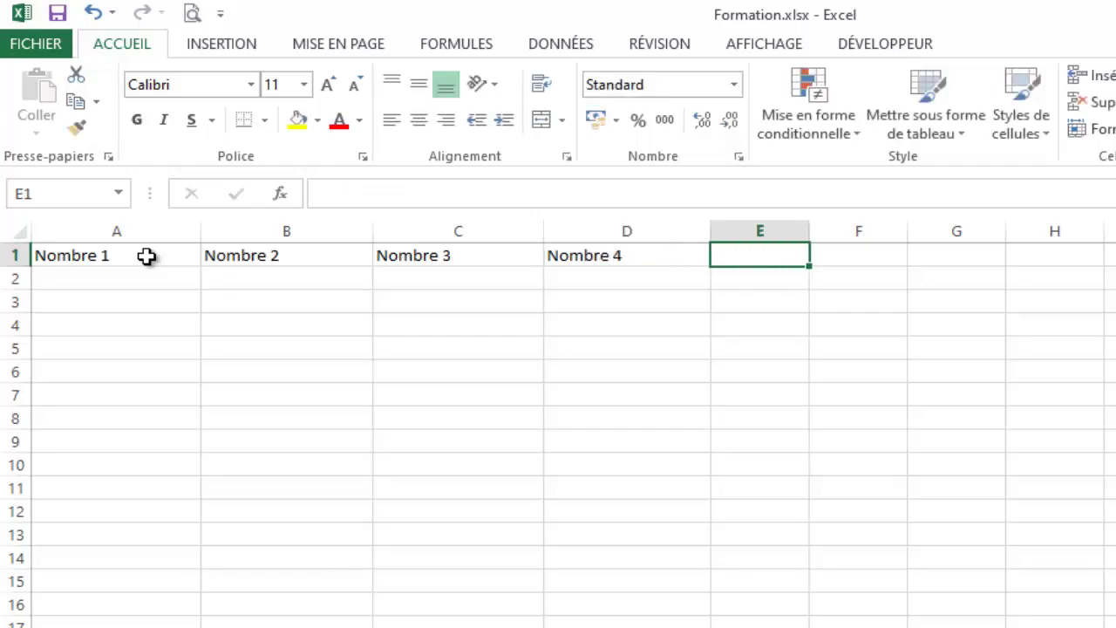
text(Nombre 5)
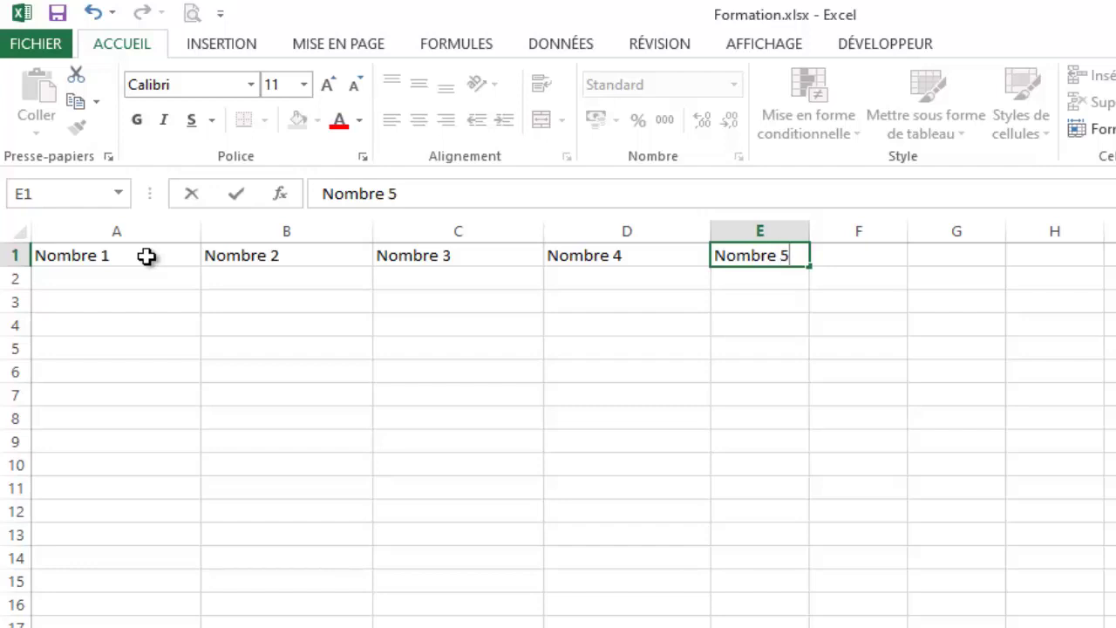
click(471, 354)
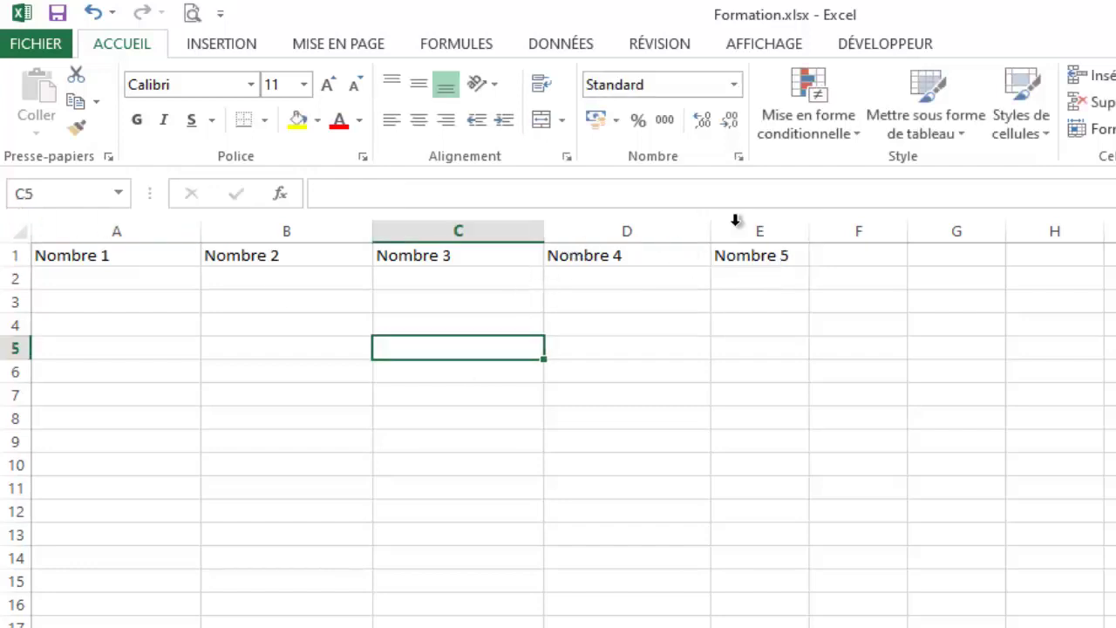
Widen columns E and F so they are closer in width to the first four columns
drag(814, 229, 846, 233)
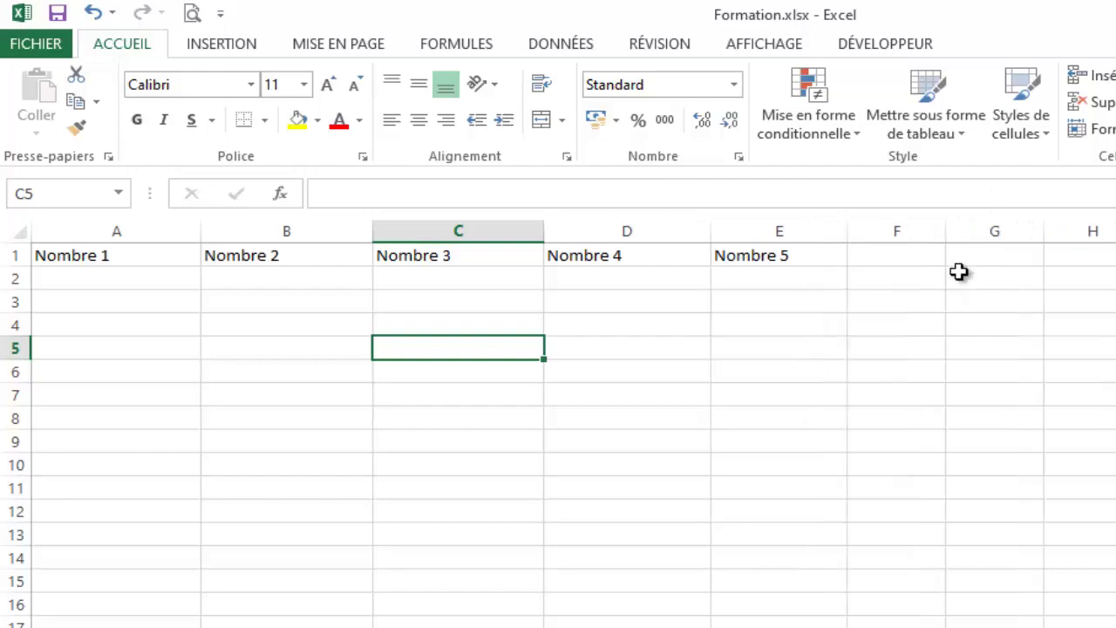
drag(945, 231, 999, 232)
click(918, 258)
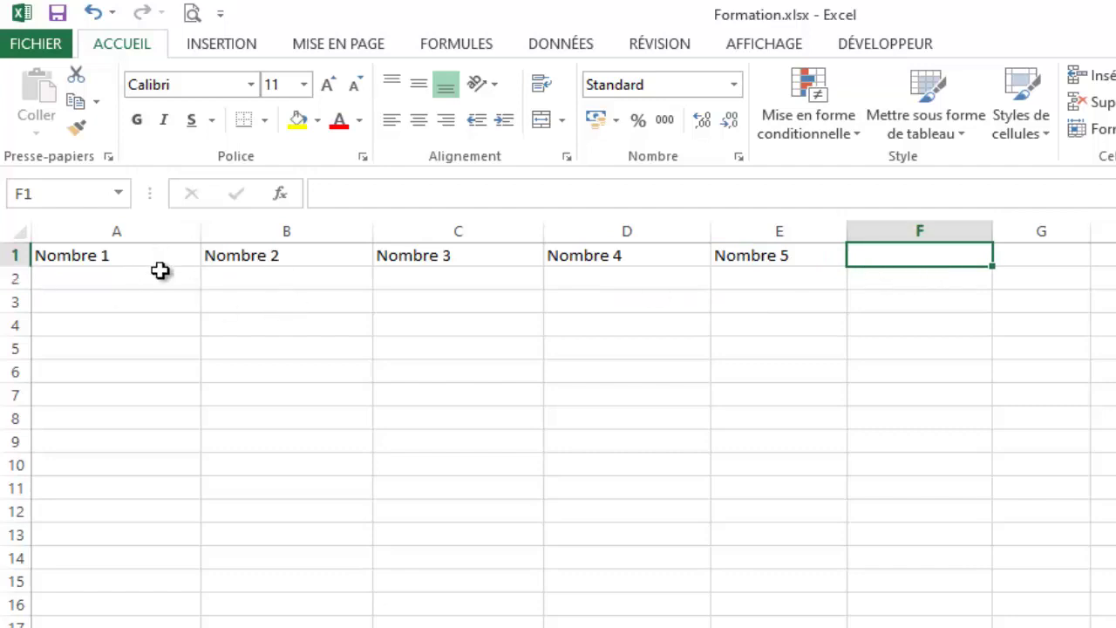
Apply all borders (Toutes les bordures) to the range A1:F6
drag(160, 261, 932, 370)
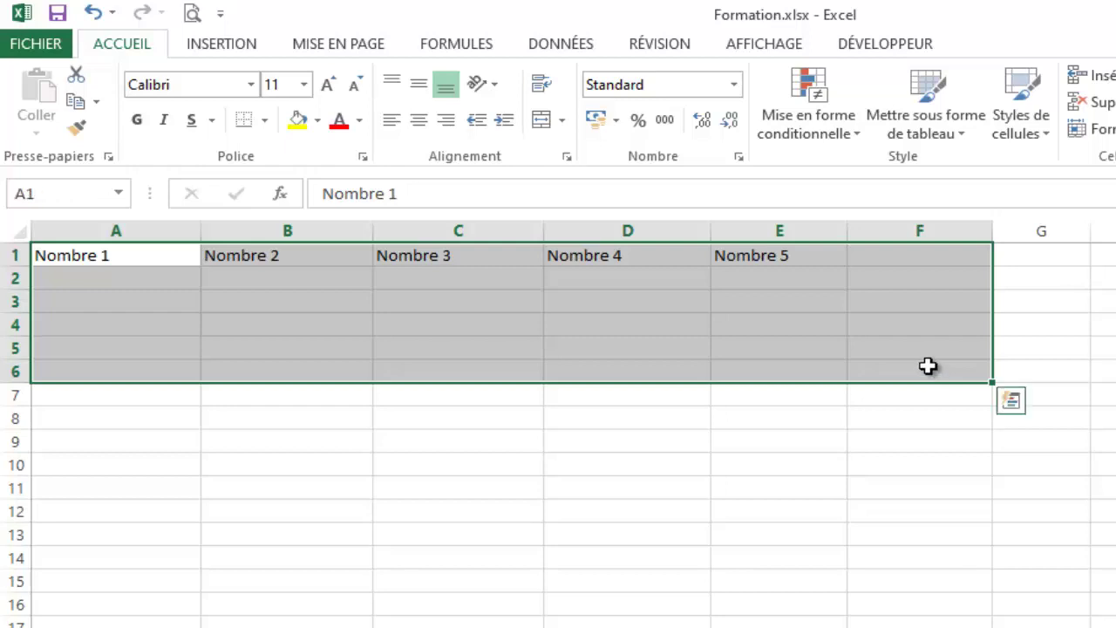
click(266, 127)
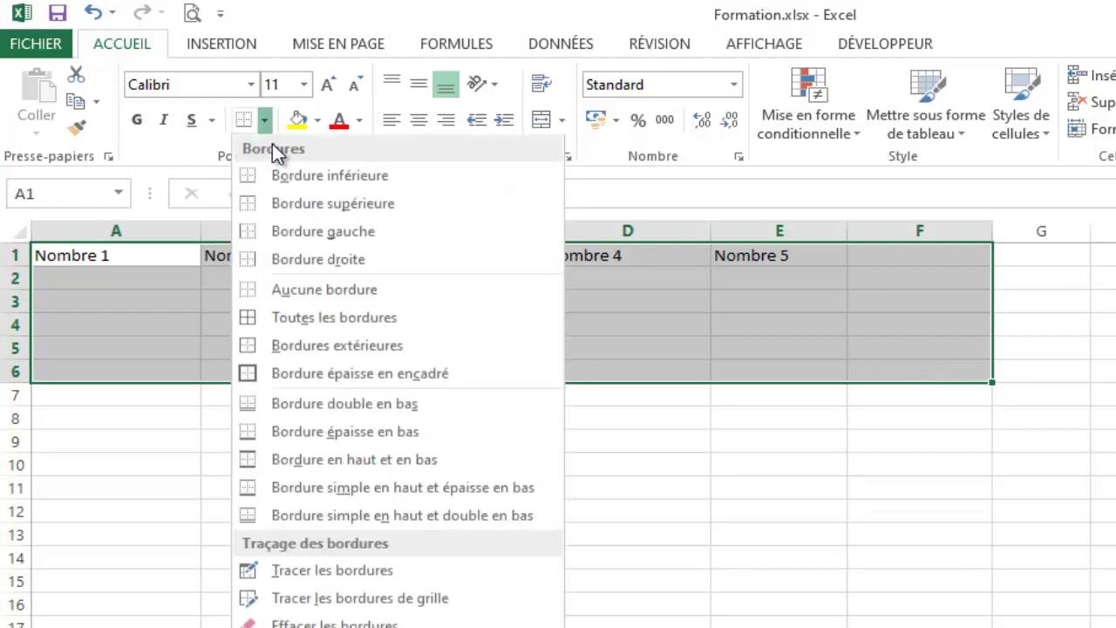
click(293, 318)
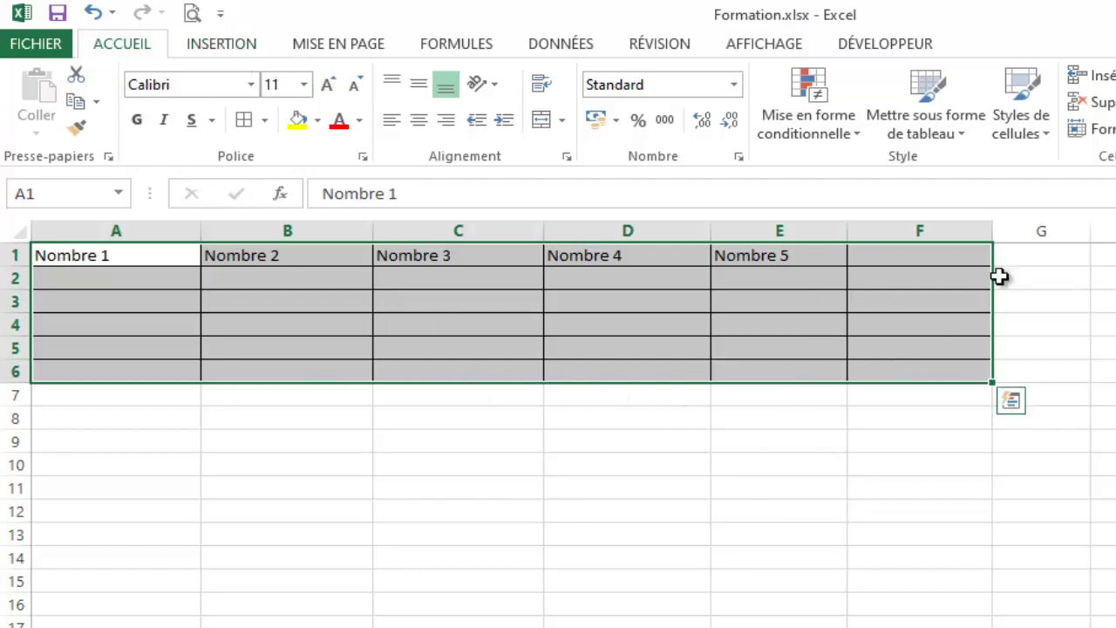
Enter the header Sommation in cell F1
click(891, 260)
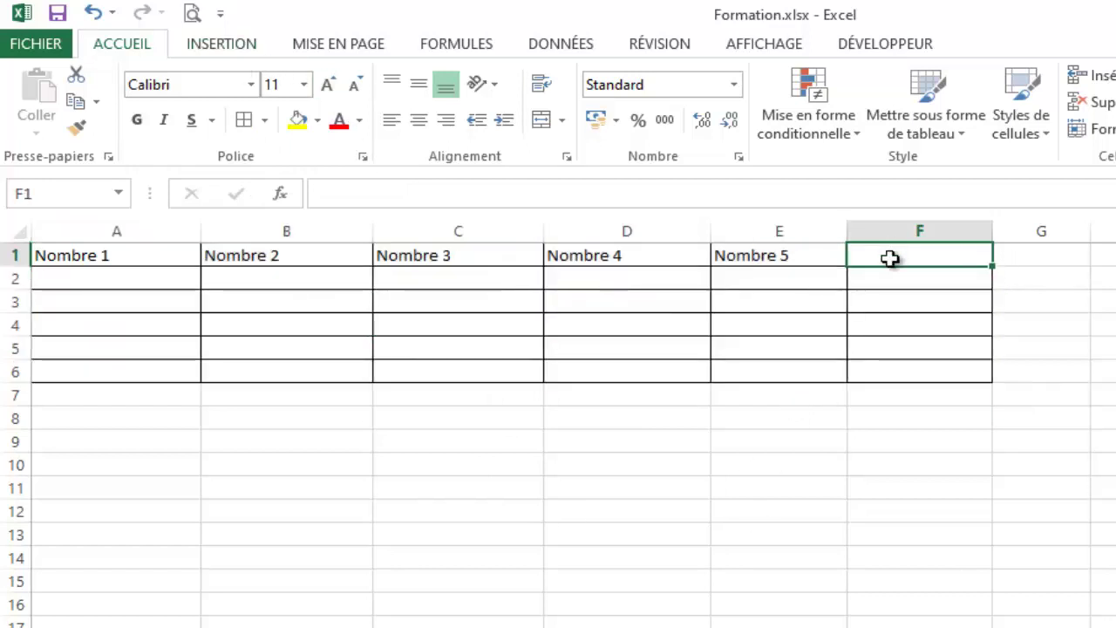
text(S)
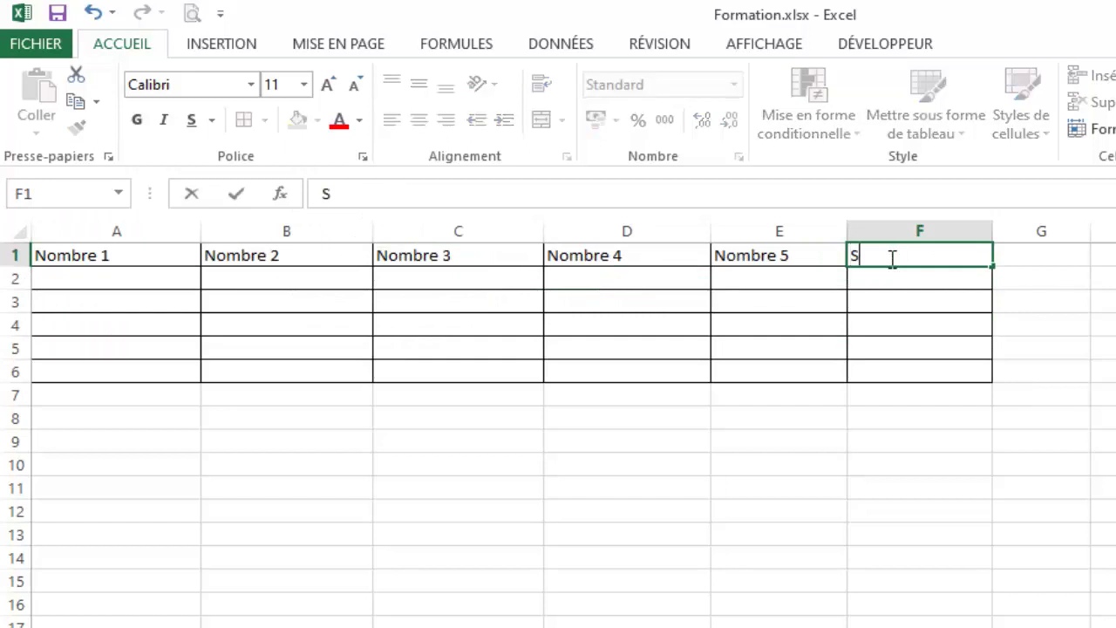
text(ommation)
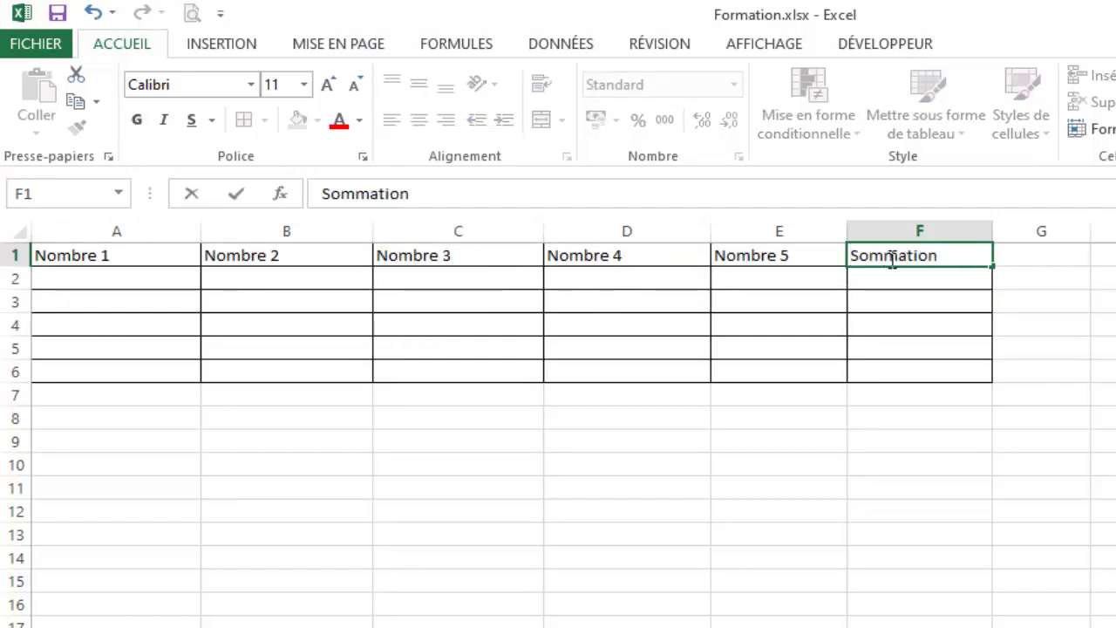
click(982, 319)
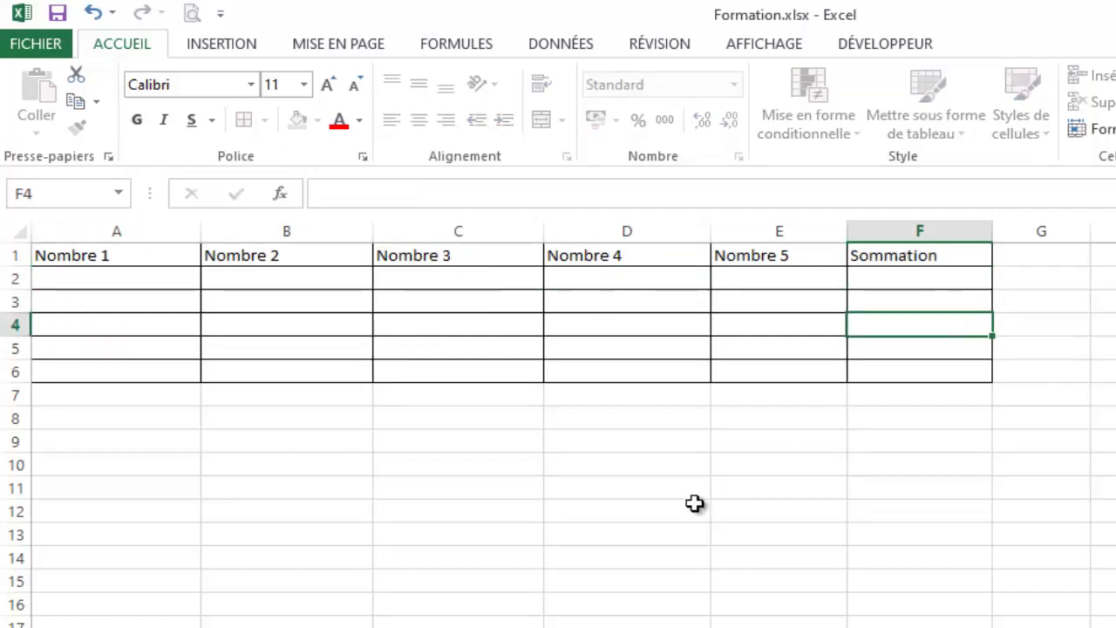
click(659, 394)
Enter the formula =SOMME(A2:E2) in cell F2 to total the five numbers of row 2
click(82, 300)
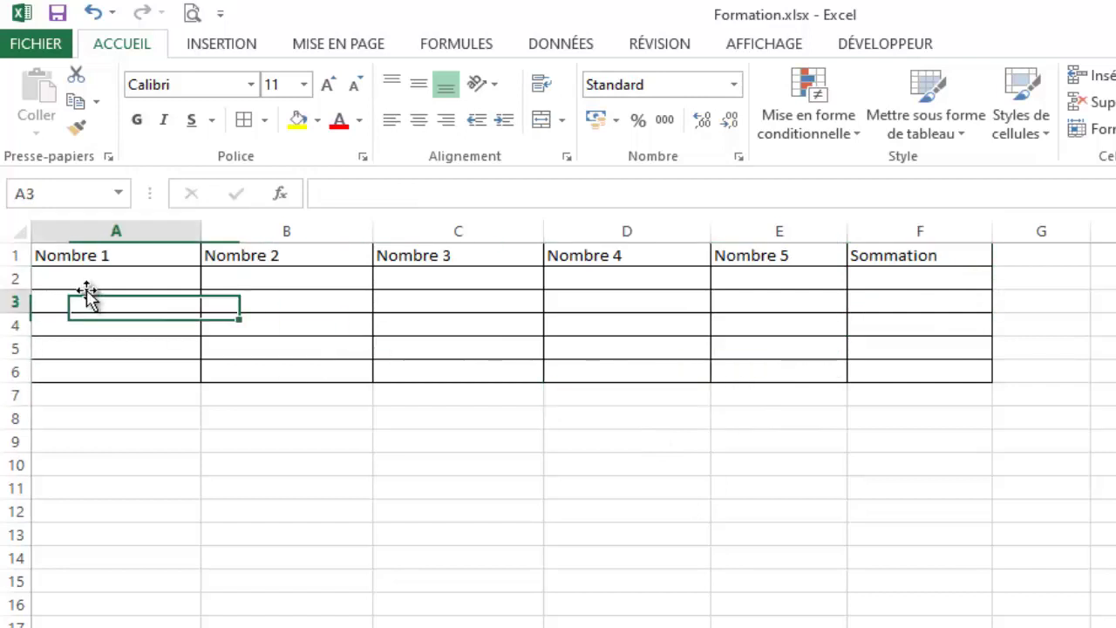
click(106, 277)
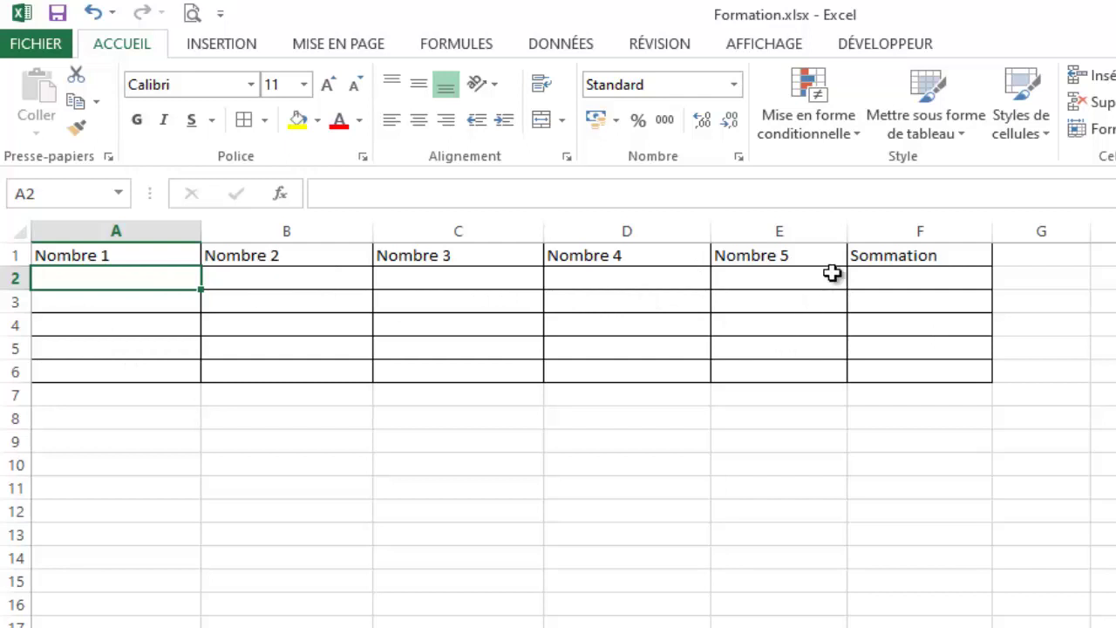
click(903, 273)
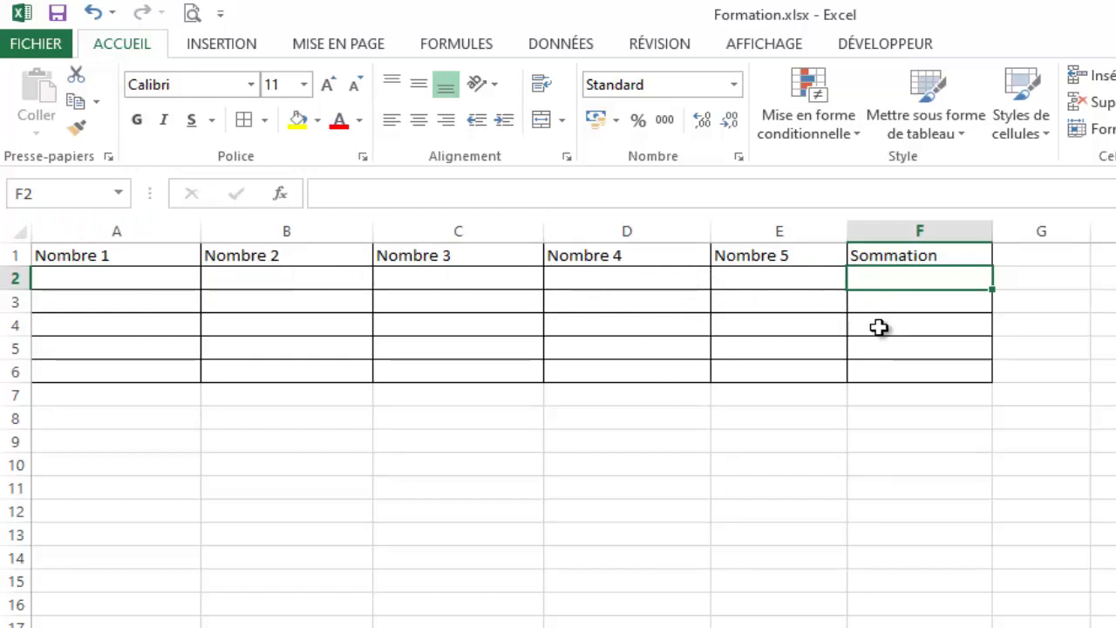
text(=)
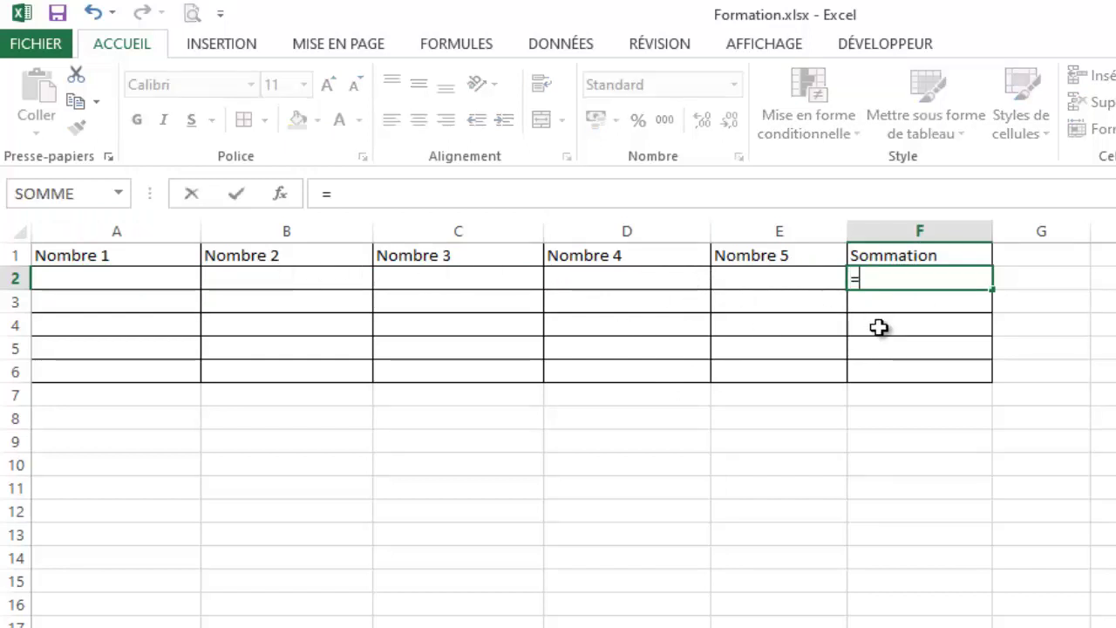
text(so)
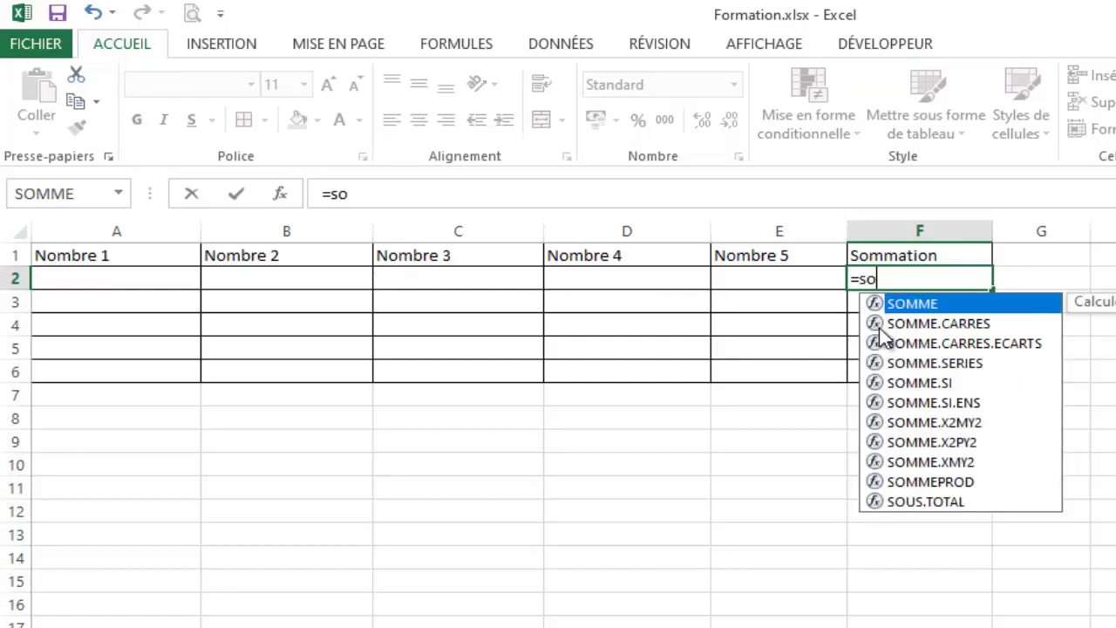
text(mme)
key(Tab)
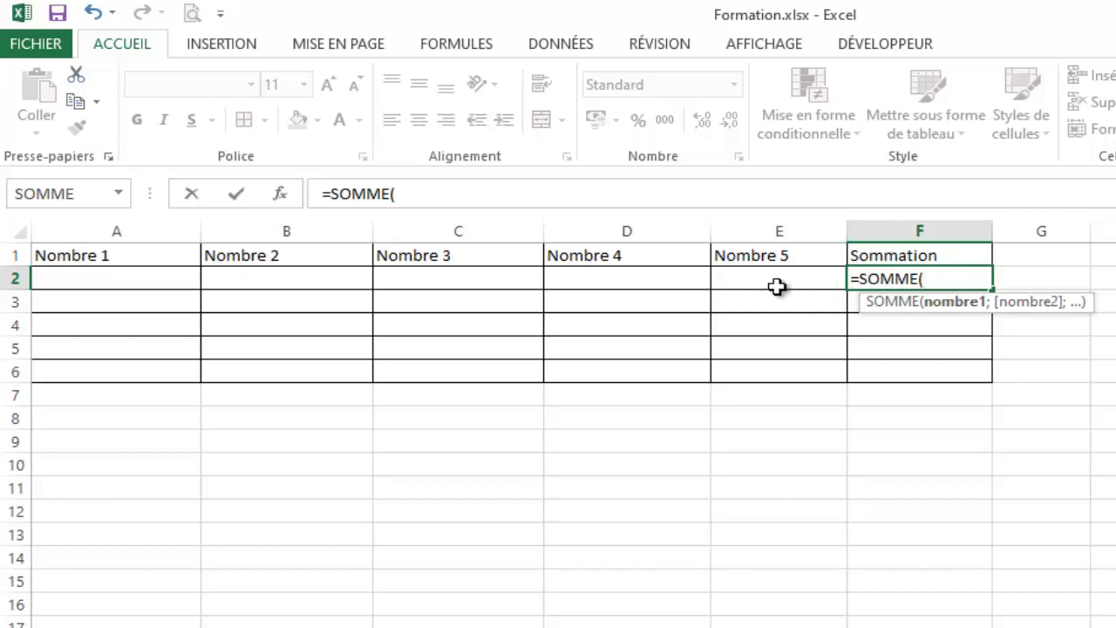
click(81, 277)
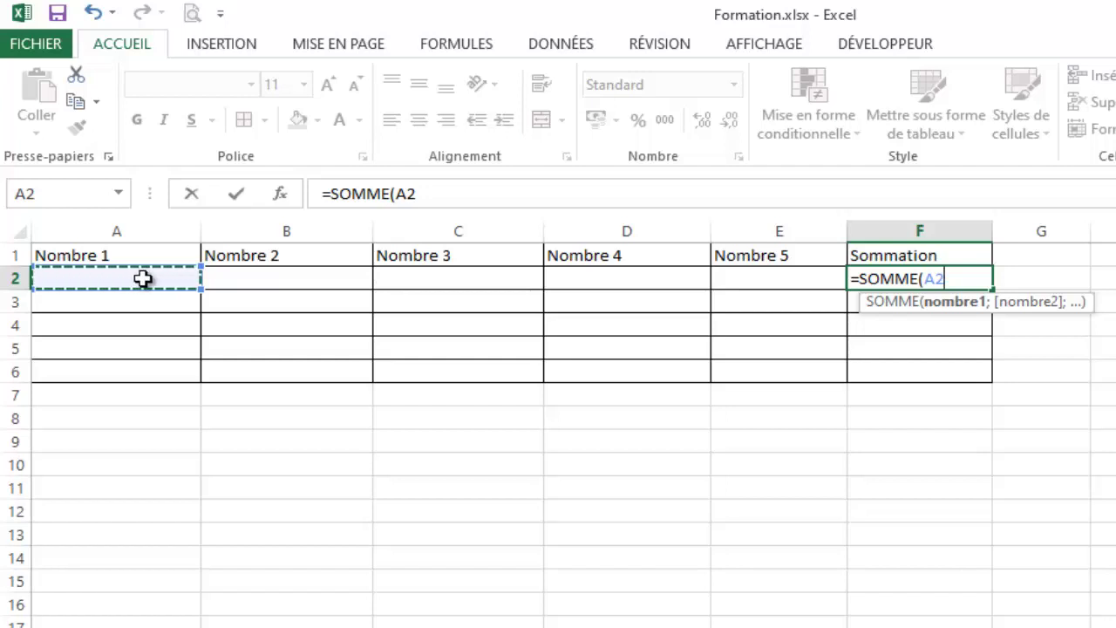
drag(203, 276, 750, 287)
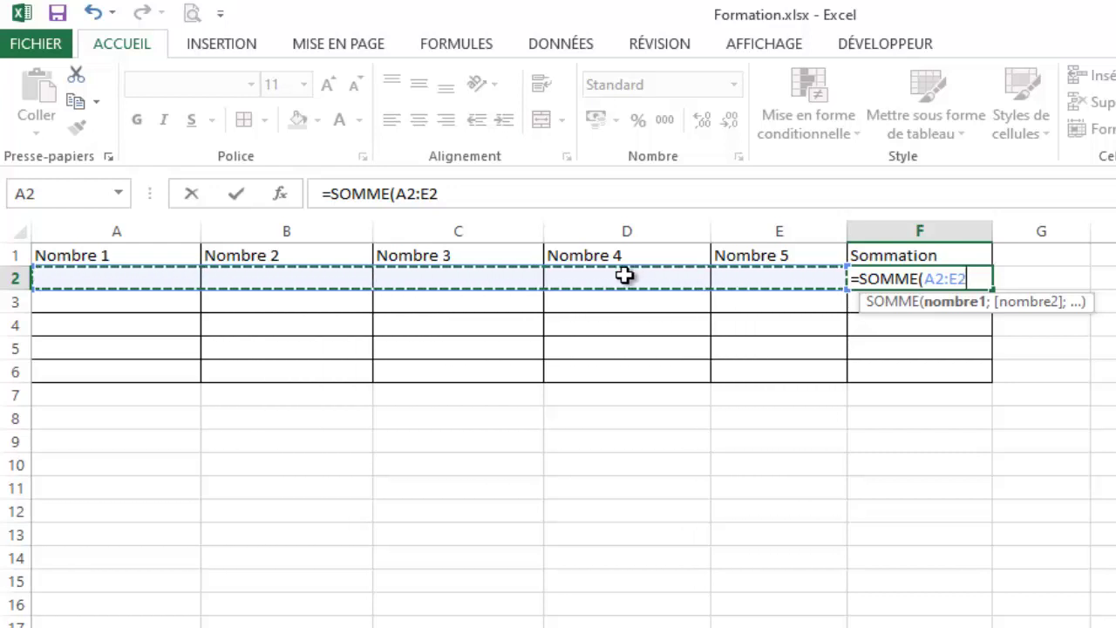
key(Return)
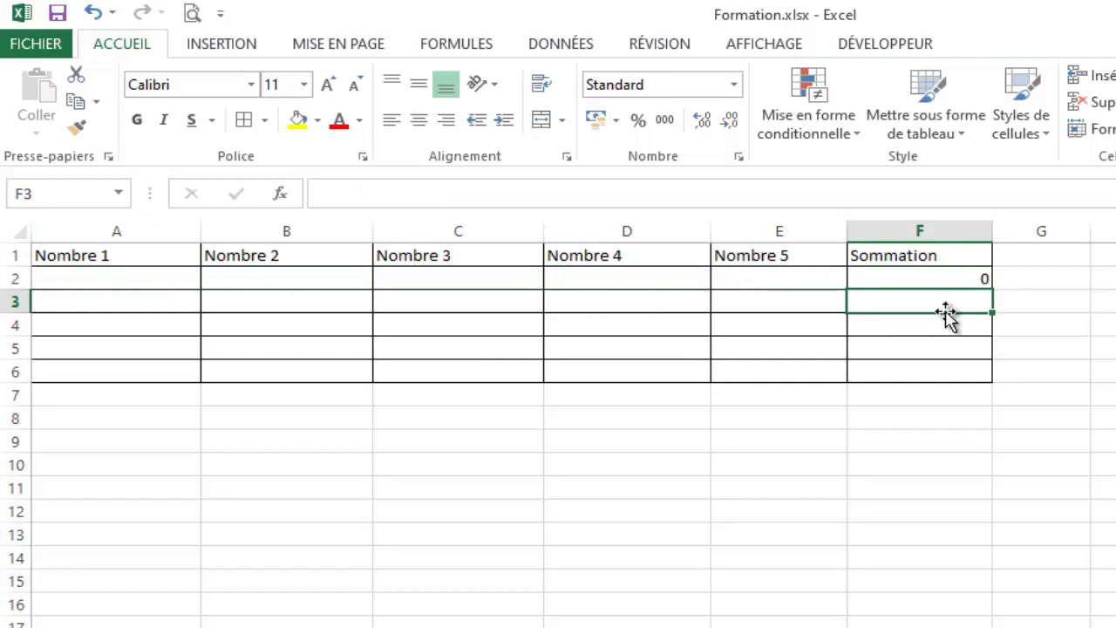
Copy the SOMME formula from F2 down through F6, and check the formula in F2
click(962, 279)
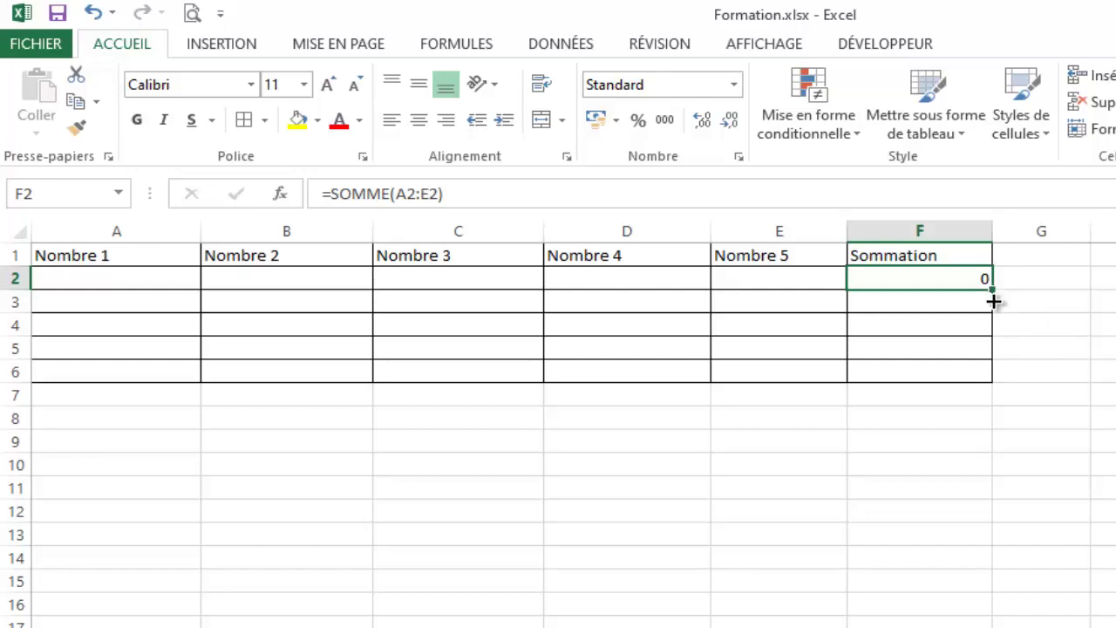
drag(993, 302, 985, 371)
click(916, 443)
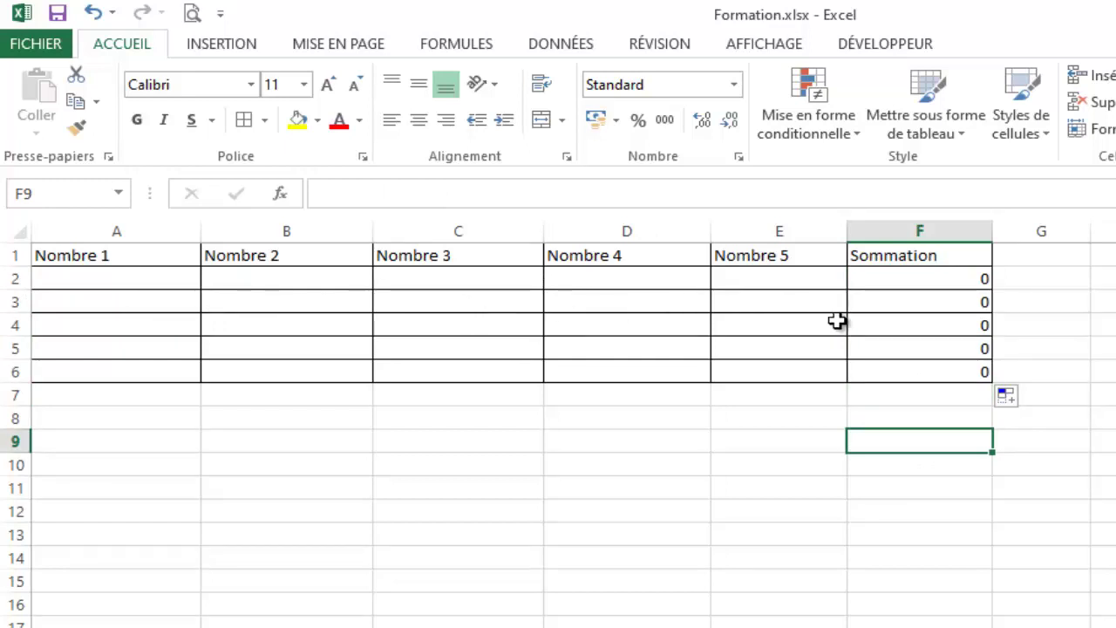
click(909, 278)
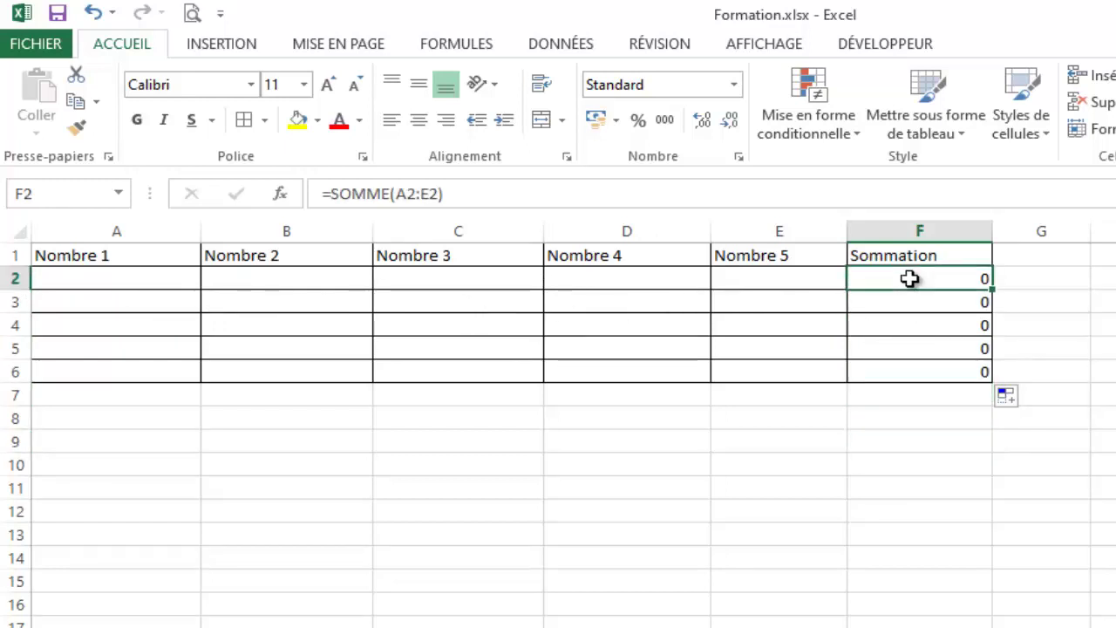
Fill row 2 with 4 in A2, 5 in B2, 8 in C2 and 7 in D2 to test the sum
click(106, 278)
text(4)
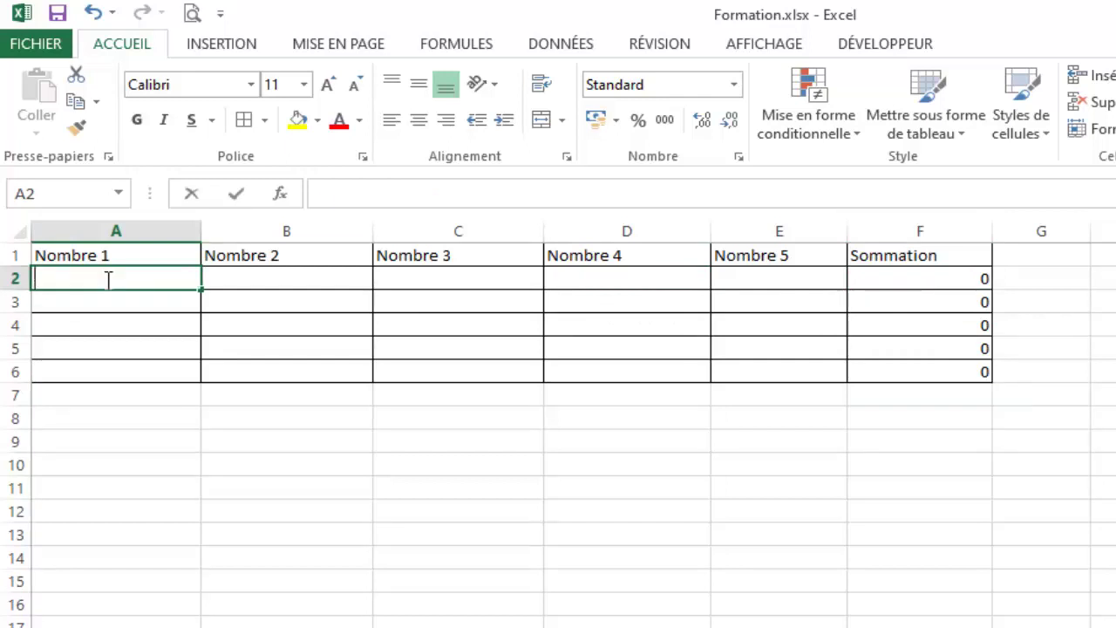
key(Tab)
text(5)
key(Tab)
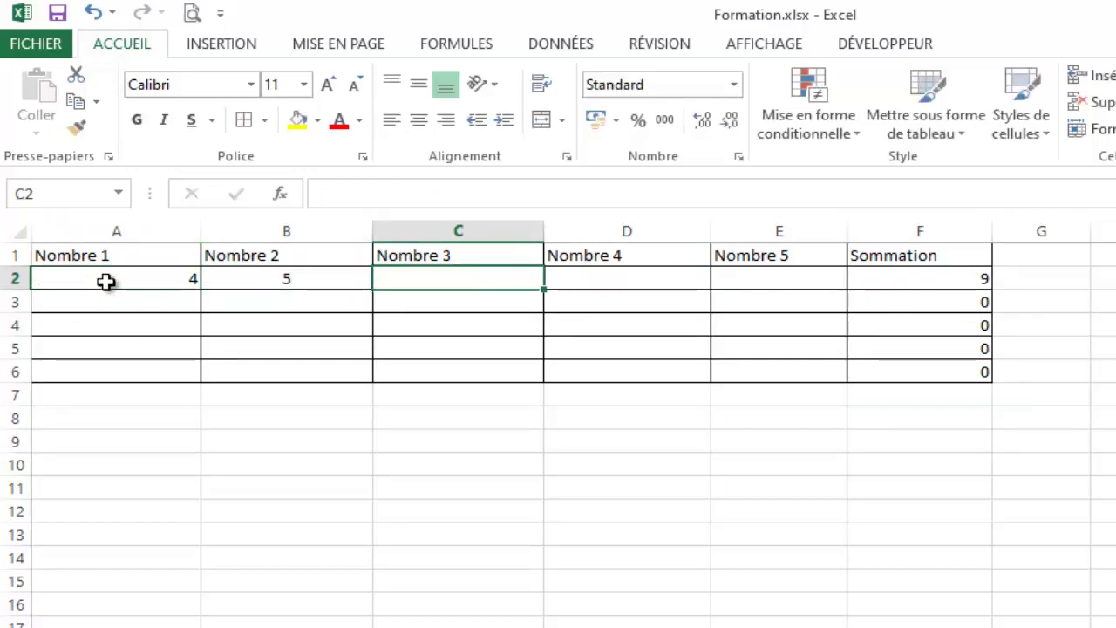
key(Tab)
text(7)
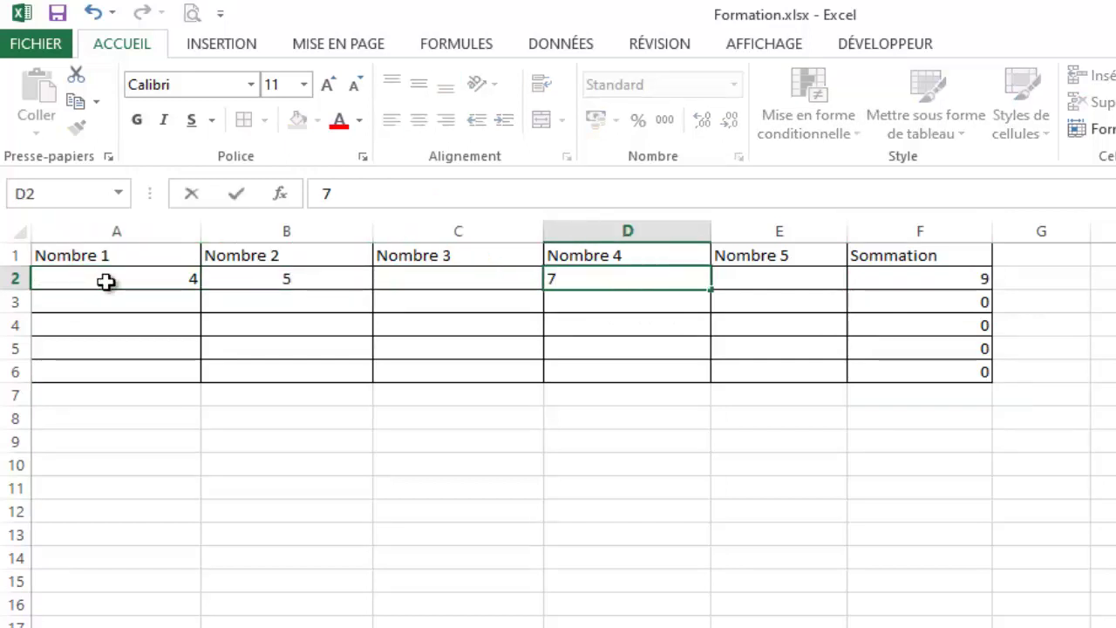
key(shift+Tab)
text(8)
key(Tab)
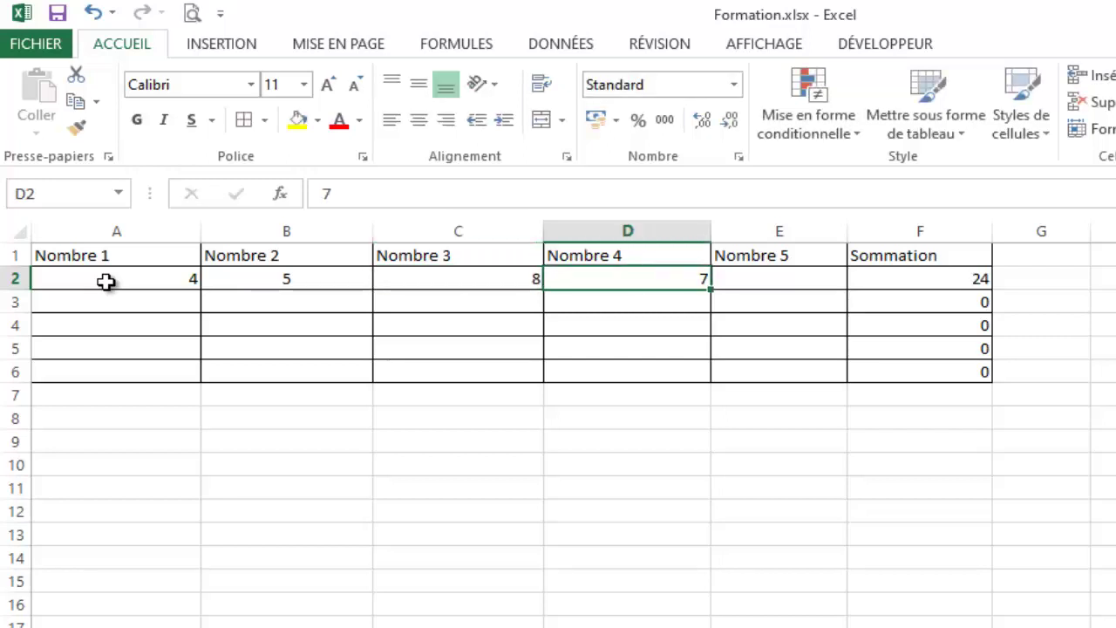
Complete row 2 of the table by entering 4 in E2 under Nombre 5
key(Tab)
text(4)
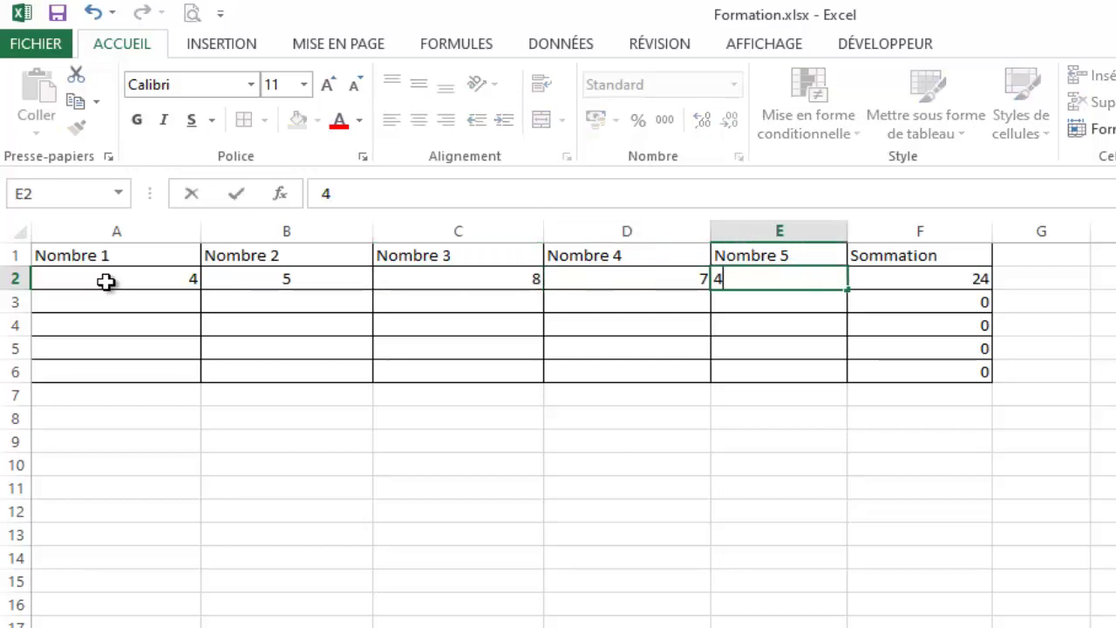
key(Tab)
Fill row 3 with 5 in A3, 76 in B3, 22 in C3, 4 in D3 and 2 in E3
key(Down)
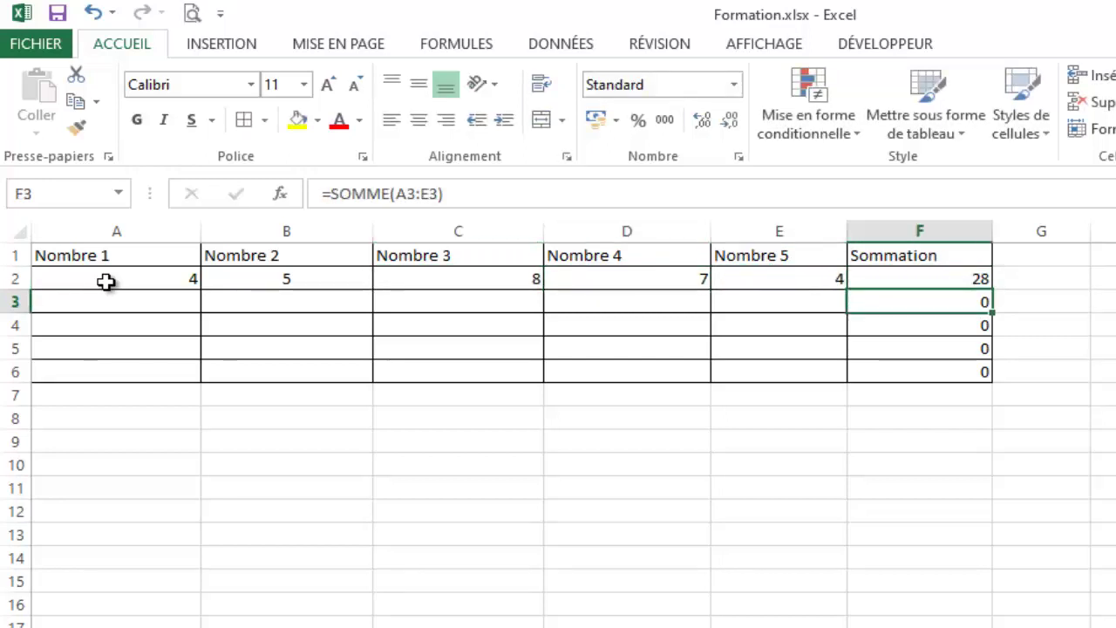
key(Left)
key(Left)
key(Left)
key(Left)
key(Left)
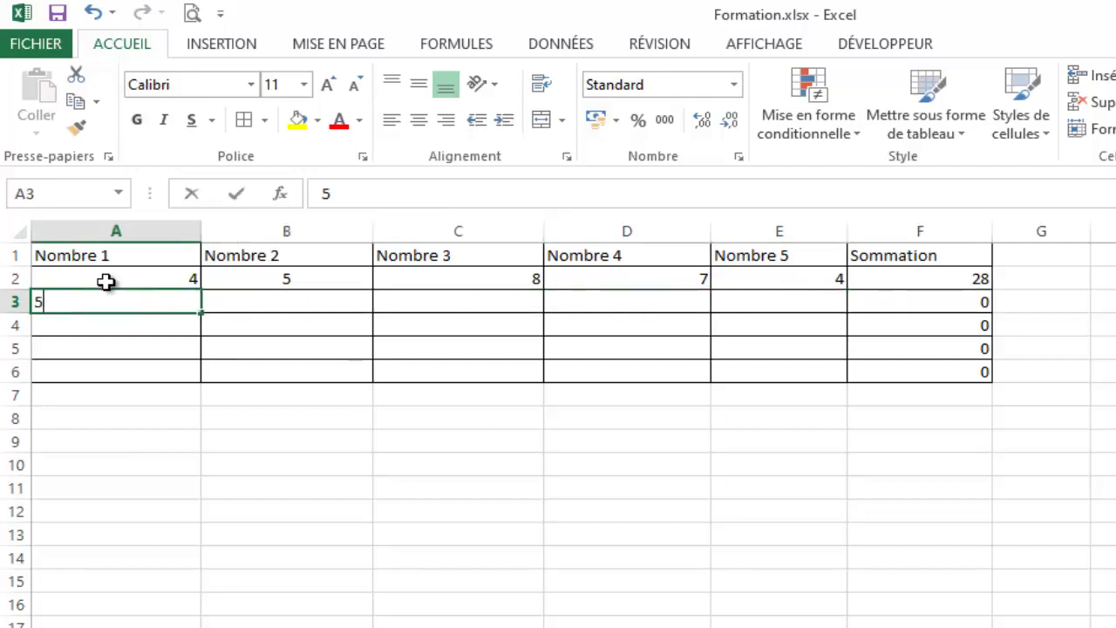
key(Tab)
text(76)
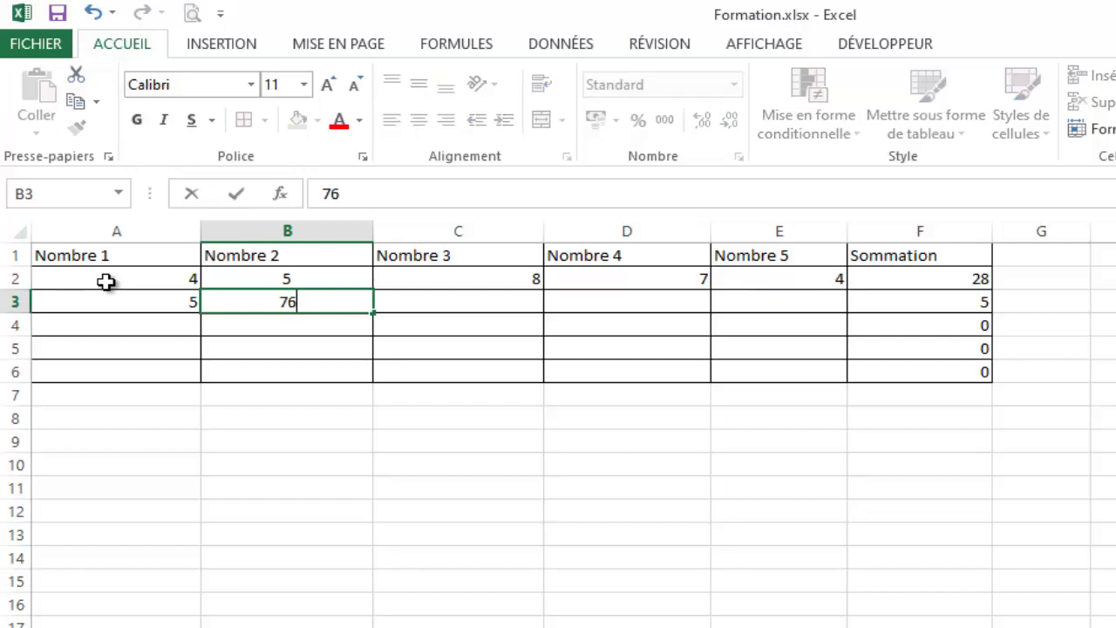
key(Tab)
text(22)
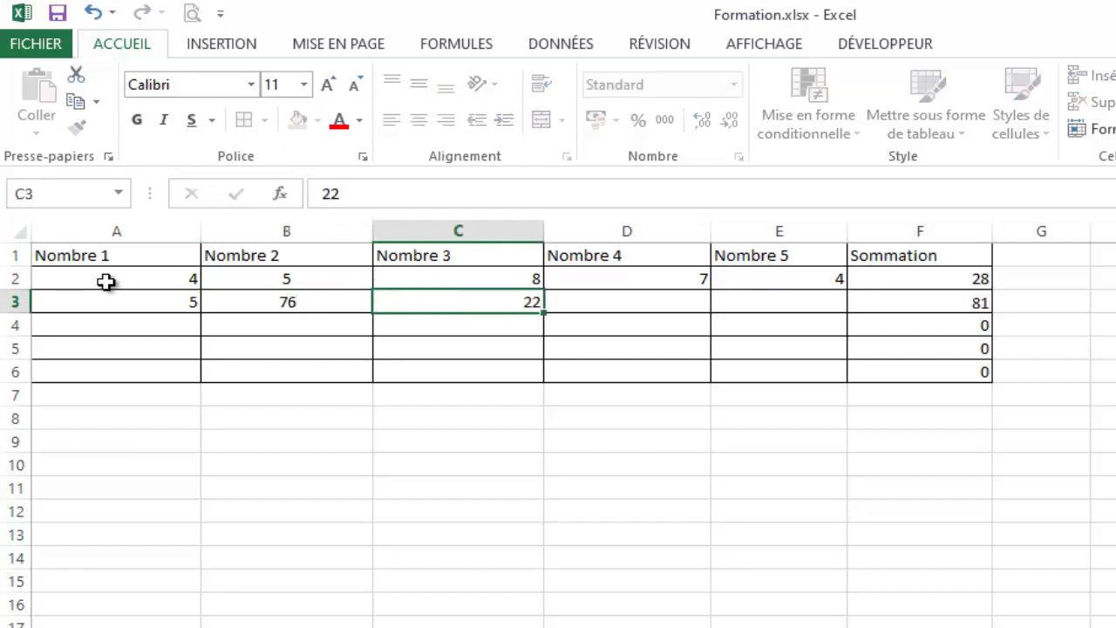
key(Tab)
key(Tab)
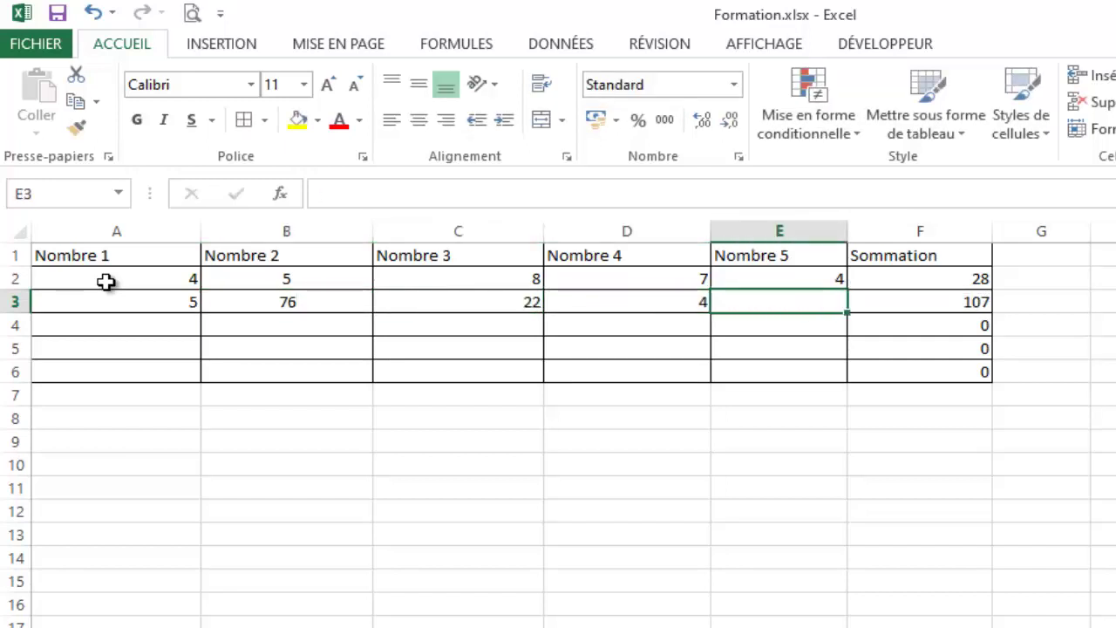
text(2)
key(Tab)
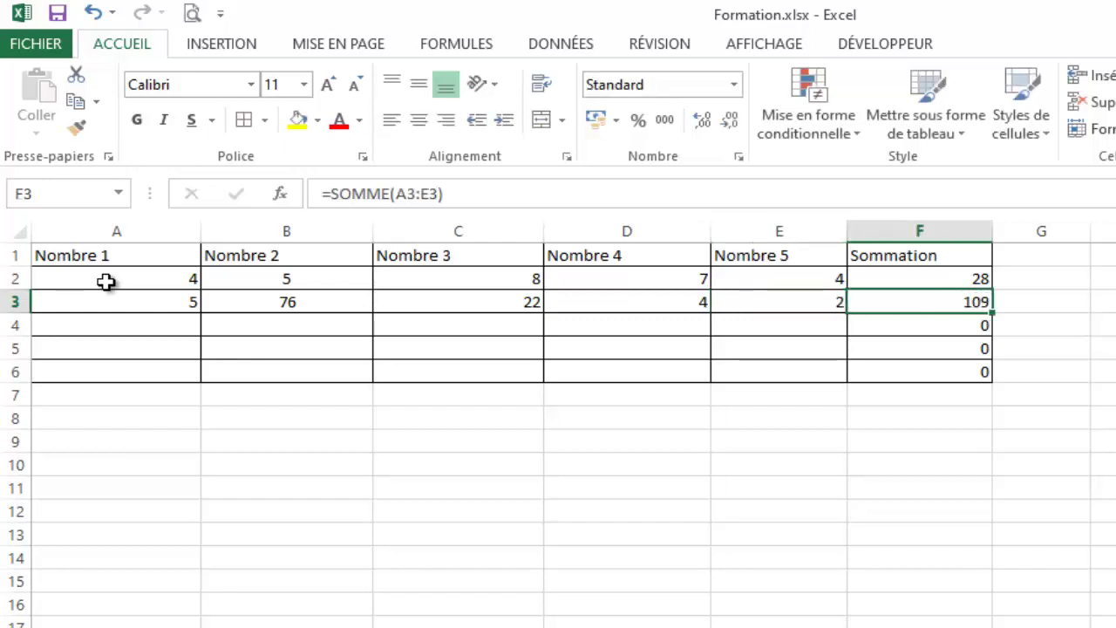
Fill row 4 with 99 in A4, 77 in B4, 77 in C4, 6 in D4 and 5 in E4
key(Down)
key(Left)
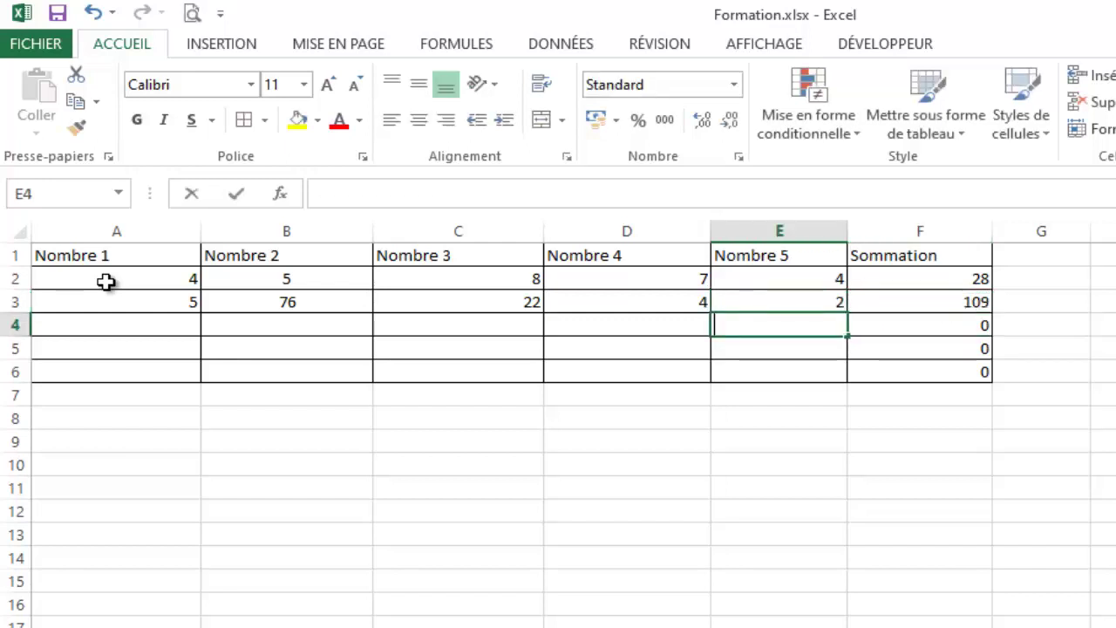
text(5)
key(Left)
text(6)
key(Left)
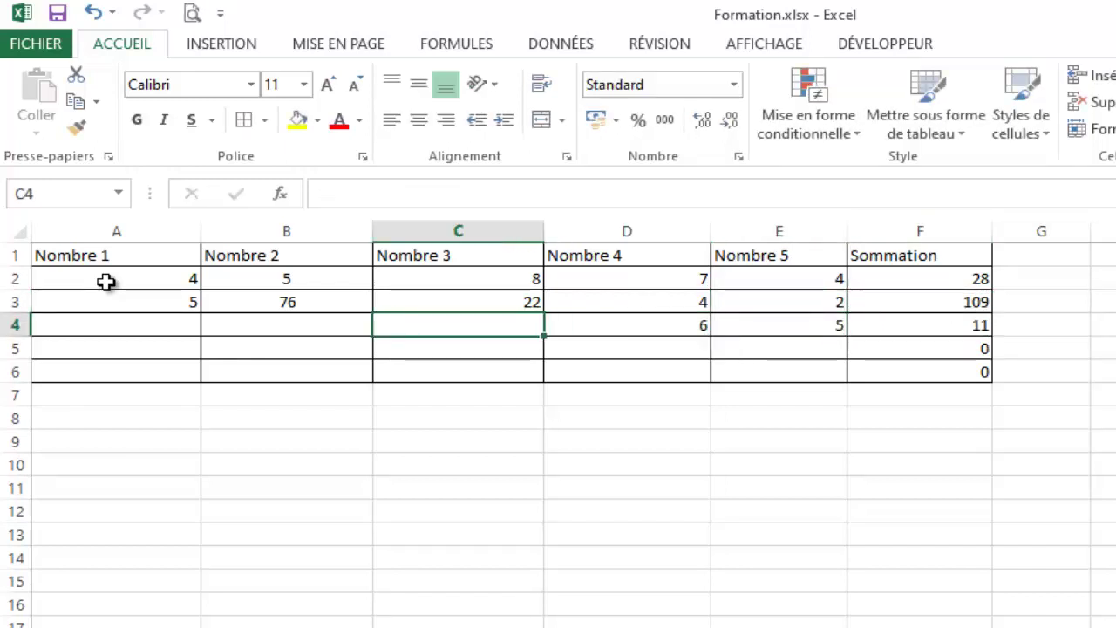
text(77)
key(Left)
text(7)
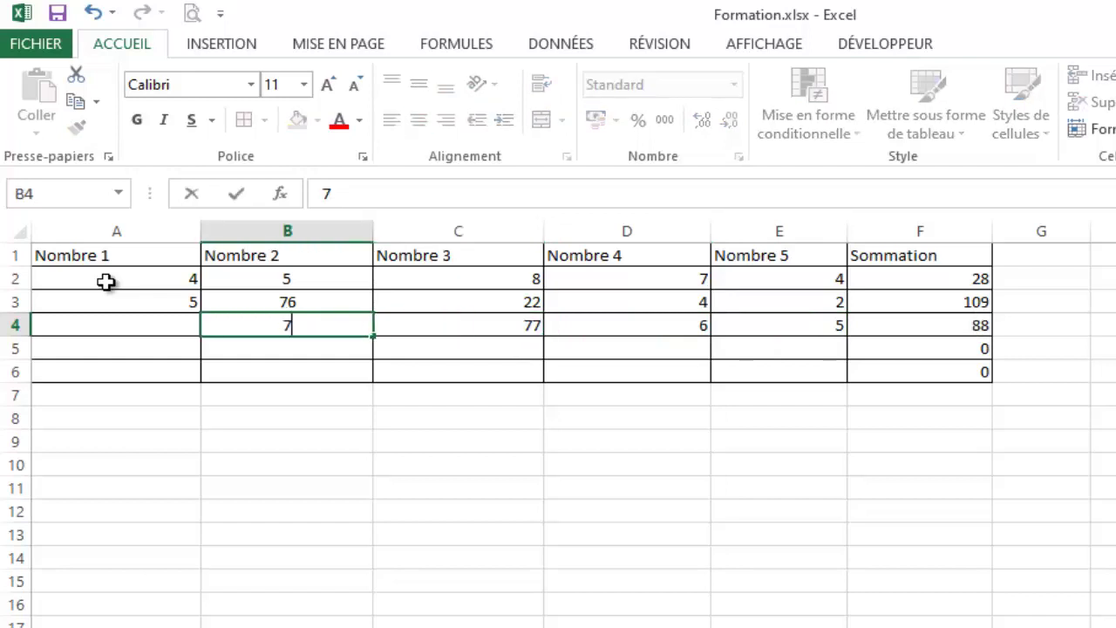
key(Left)
text(99)
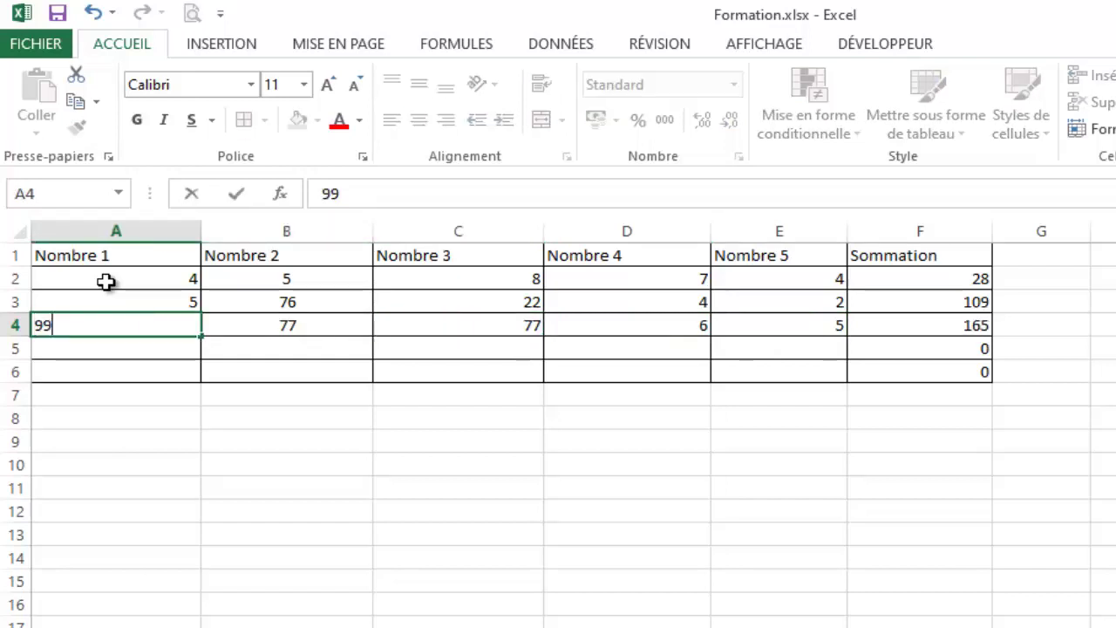
key(Return)
Fill row 5 with 10 in A5, 12 in B5, 14 in C5, 16 in D5 and 16 in E5
key(Right)
key(Left)
text(1)
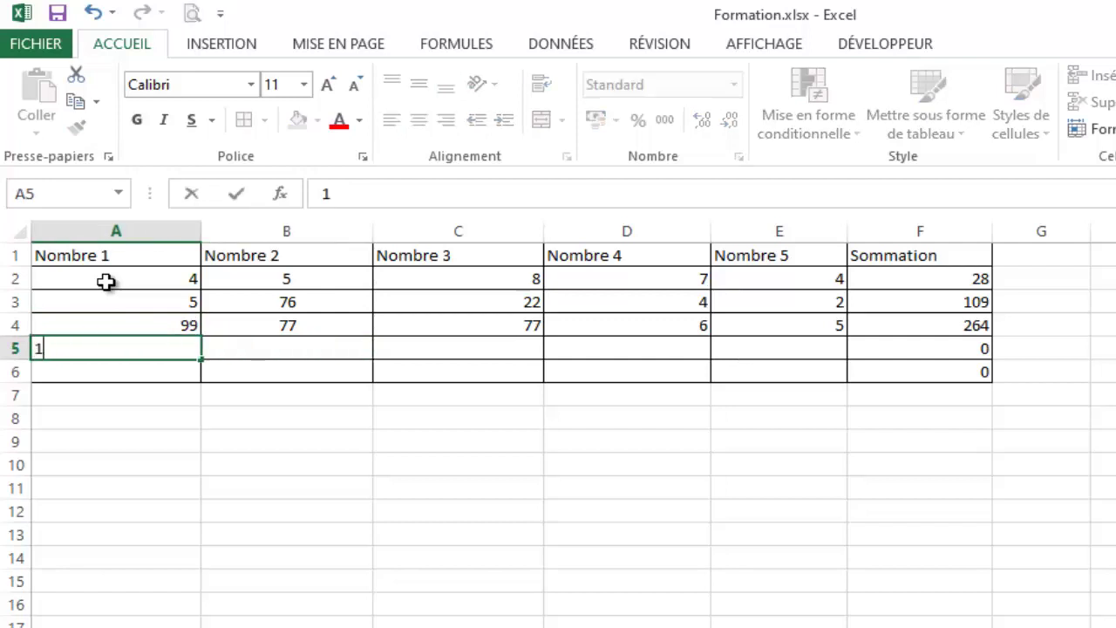
text(0)
key(Right)
text(12)
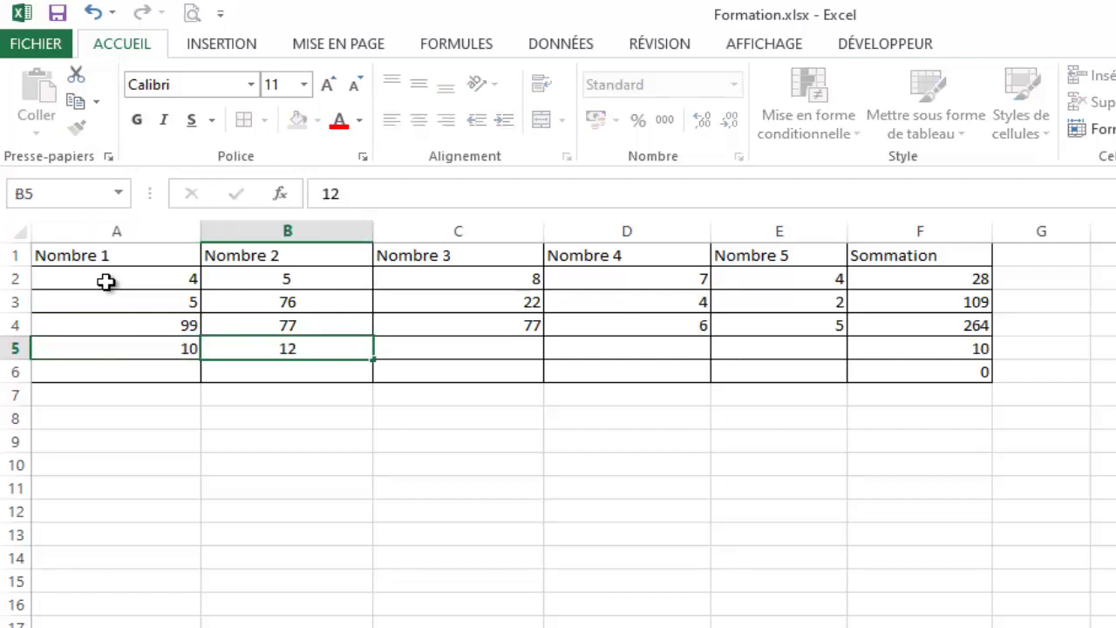
key(Right)
text(14)
key(Right)
text(16)
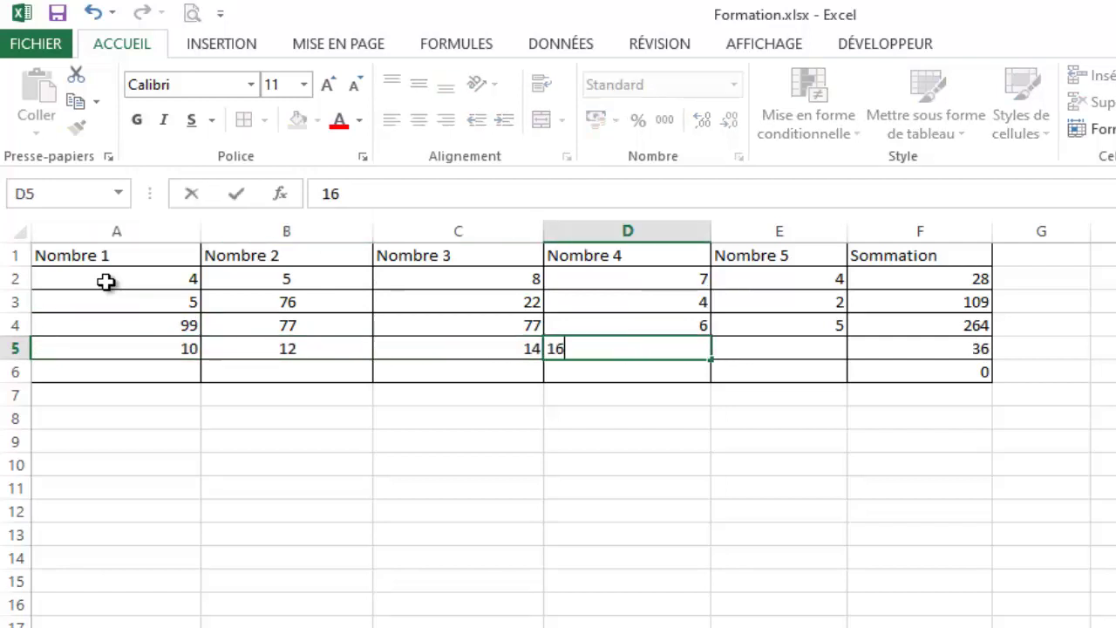
key(Right)
text(1)
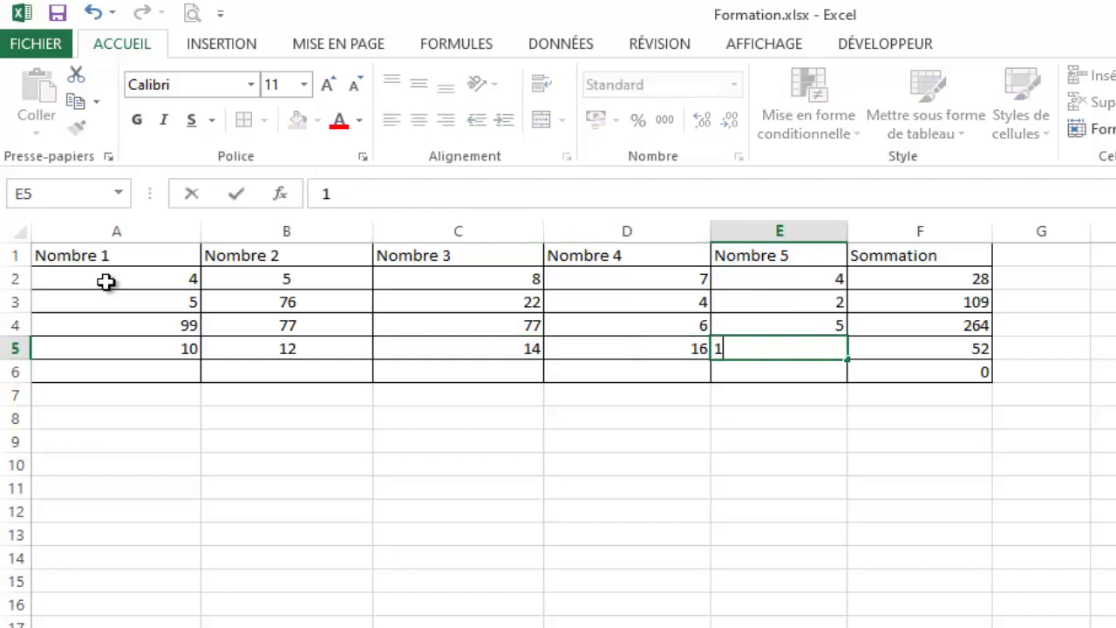
key(Right)
Fill row 6 with 9 in A6, 7 in B6, 5 in C6, 6 in D6 and 43 in E6
key(Down)
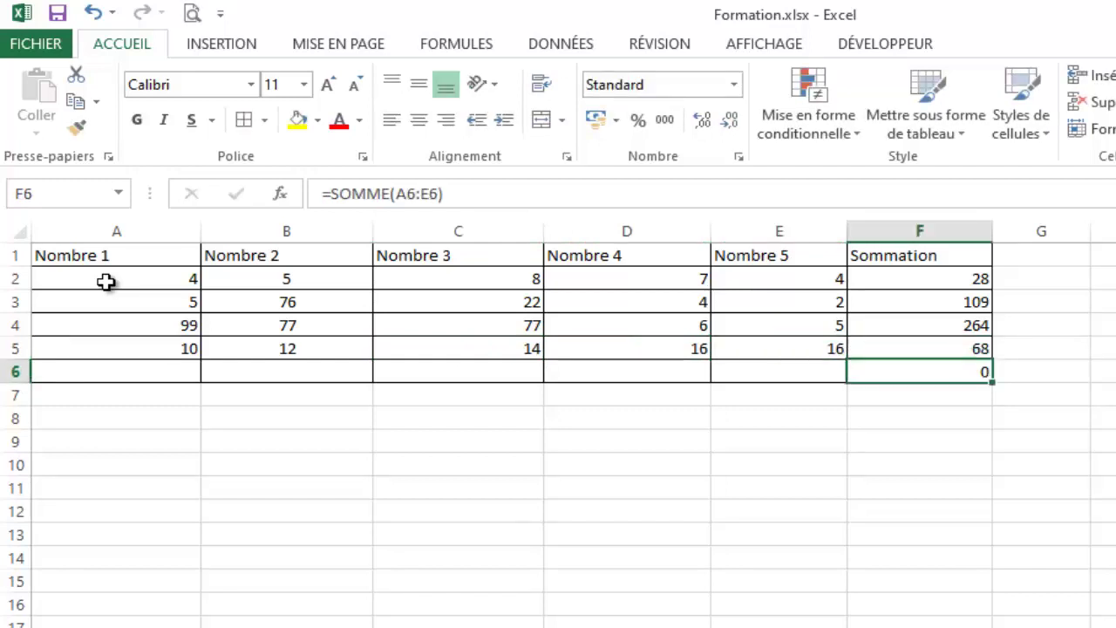
key(Left)
text(43)
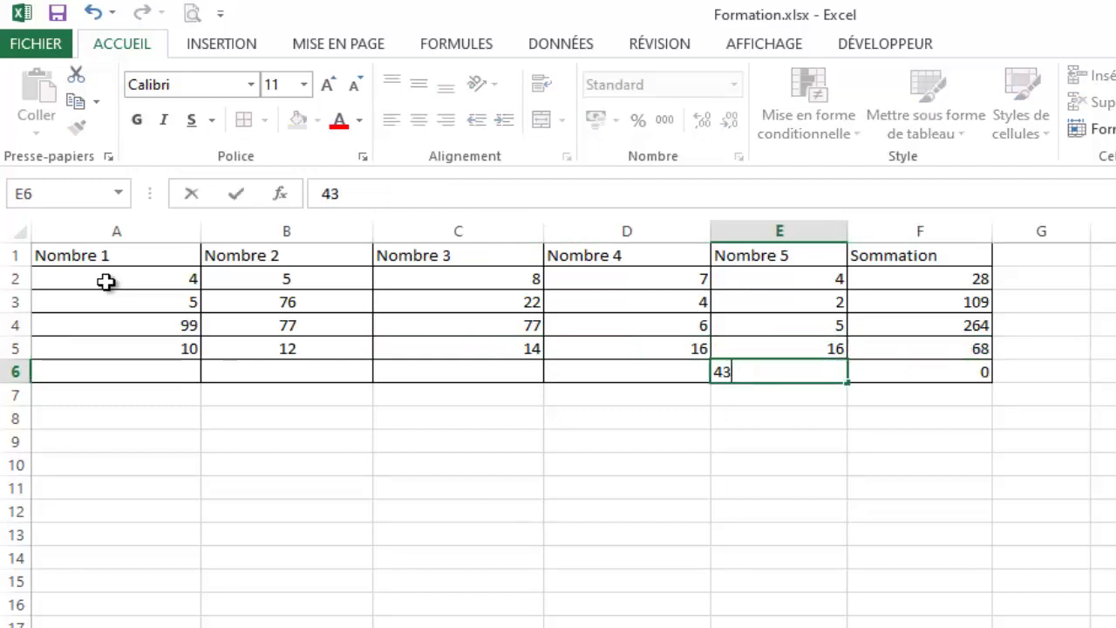
key(Left)
key(Left)
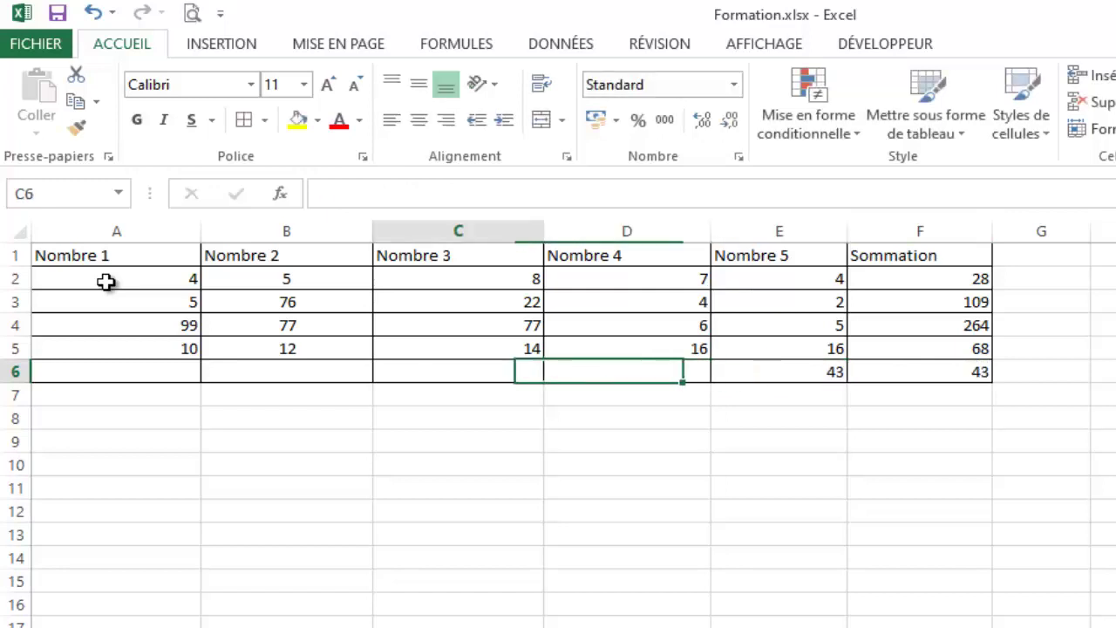
text(5)
key(Right)
text(6)
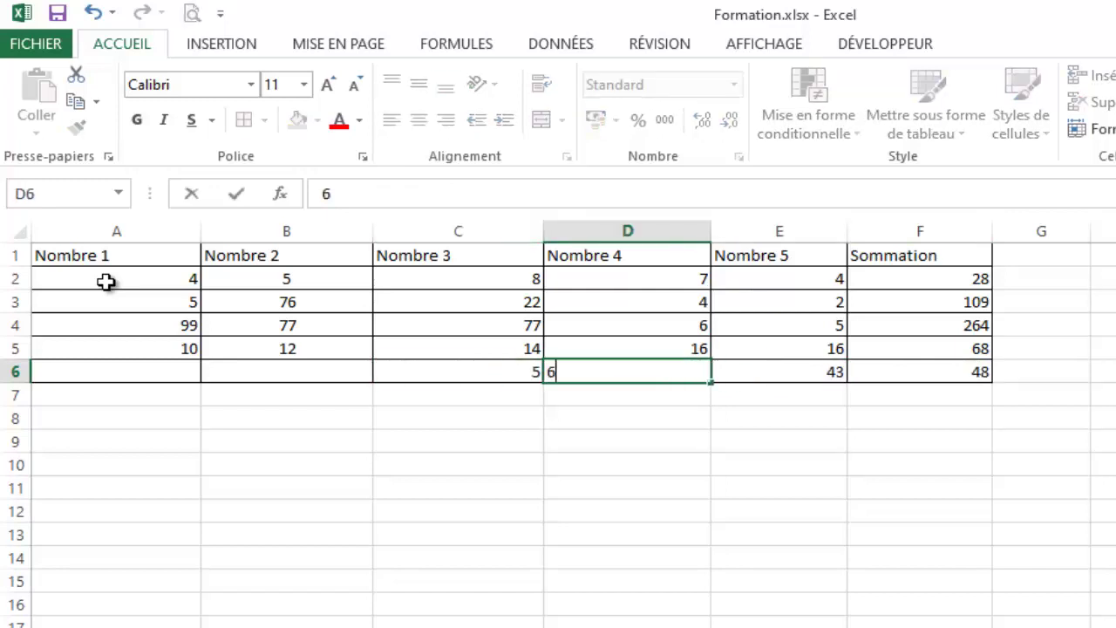
key(Left)
key(Left)
text(7)
key(Right)
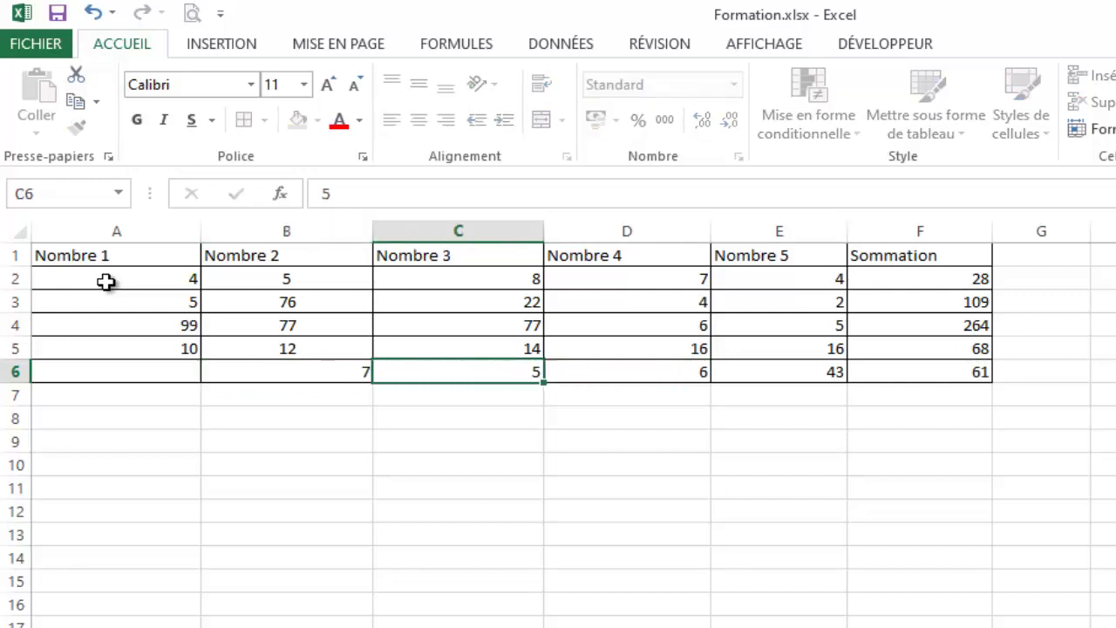
key(Left)
key(Left)
text(9)
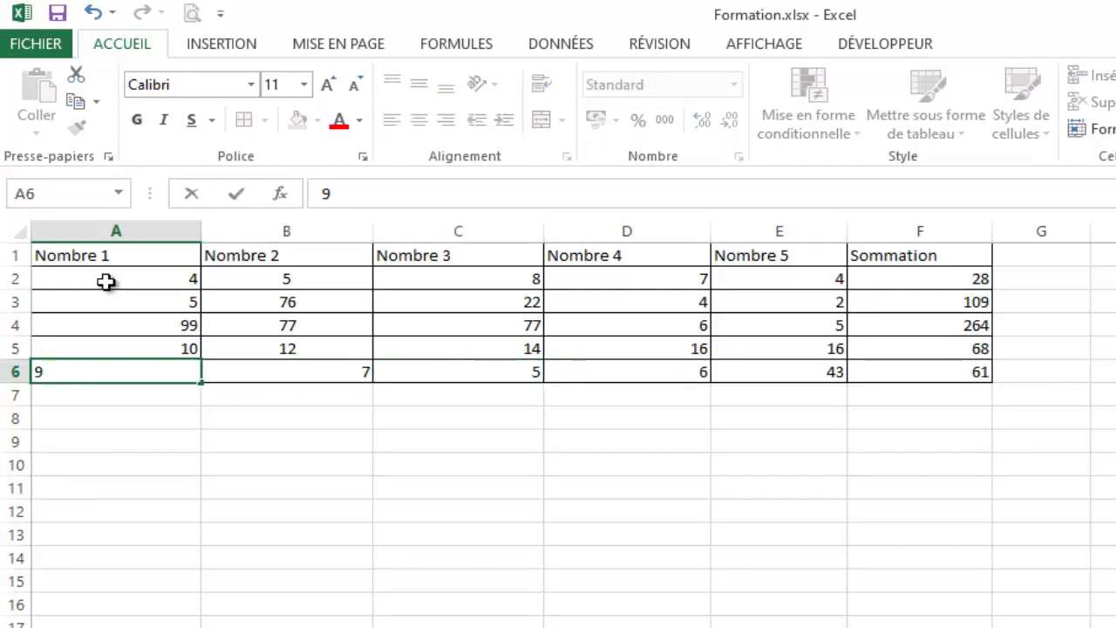
key(Right)
key(Down)
key(Up)
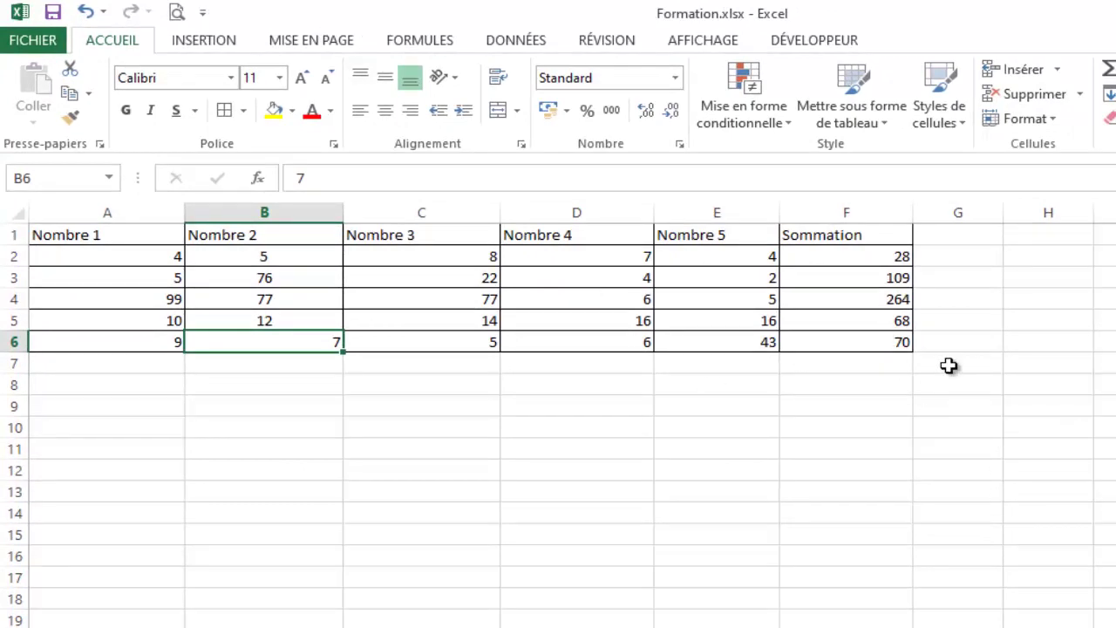
Widen column G and enter the header Moyenne in cell G1
drag(1004, 211, 1077, 215)
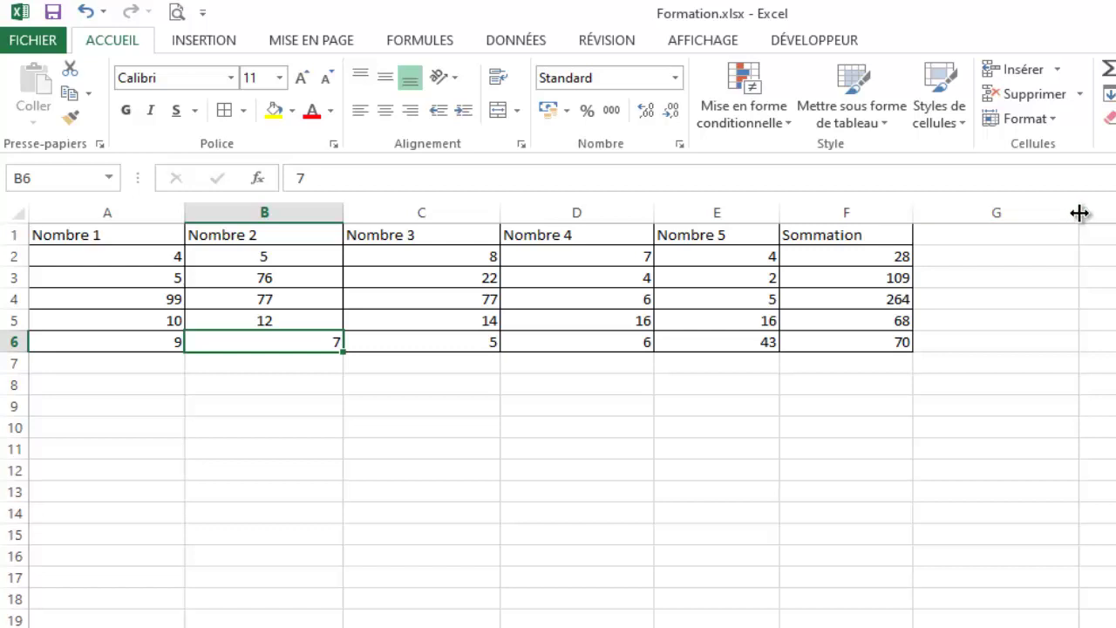
drag(1079, 213, 1088, 218)
click(938, 236)
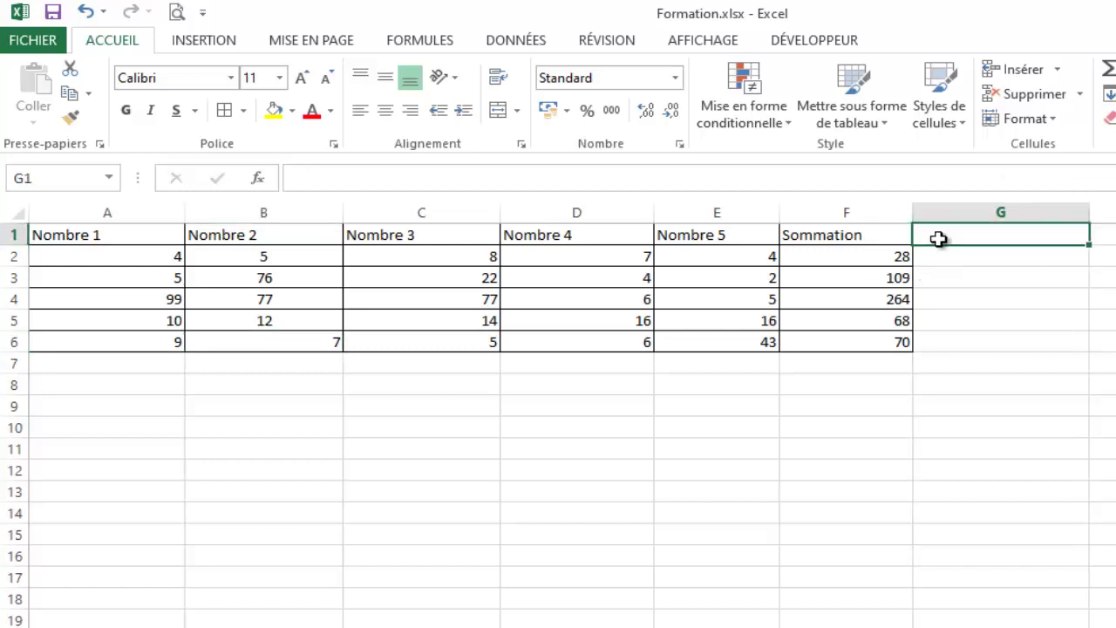
text(mOY)
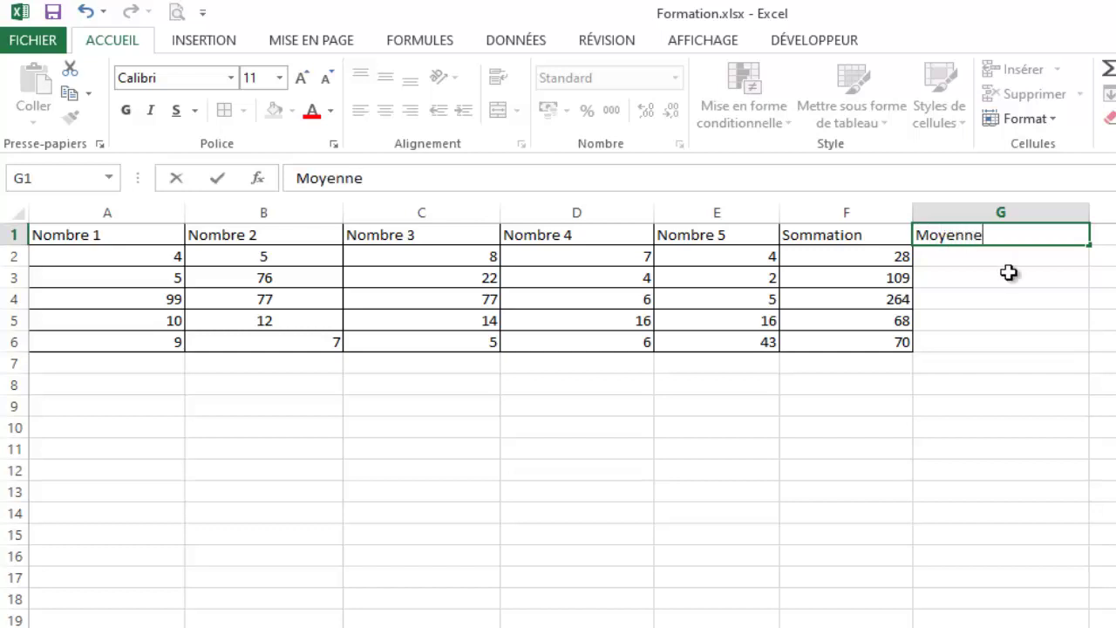
key(Return)
Apply all borders to the Moyenne column cells G1:G6 to match the rest of the table
drag(1020, 235, 1021, 326)
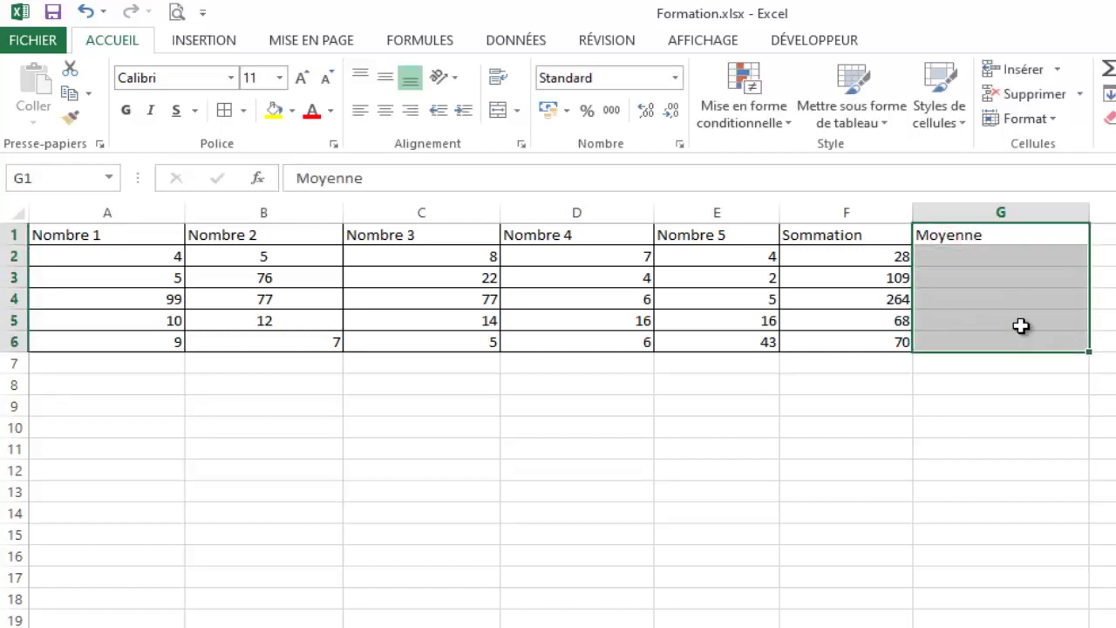
click(230, 111)
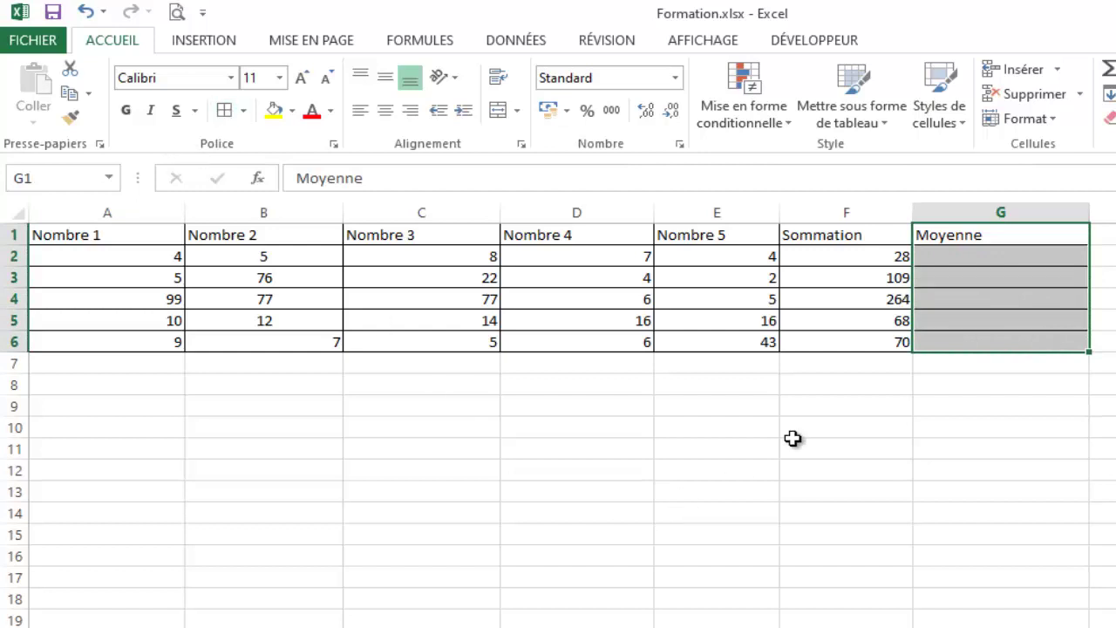
click(958, 286)
click(1011, 301)
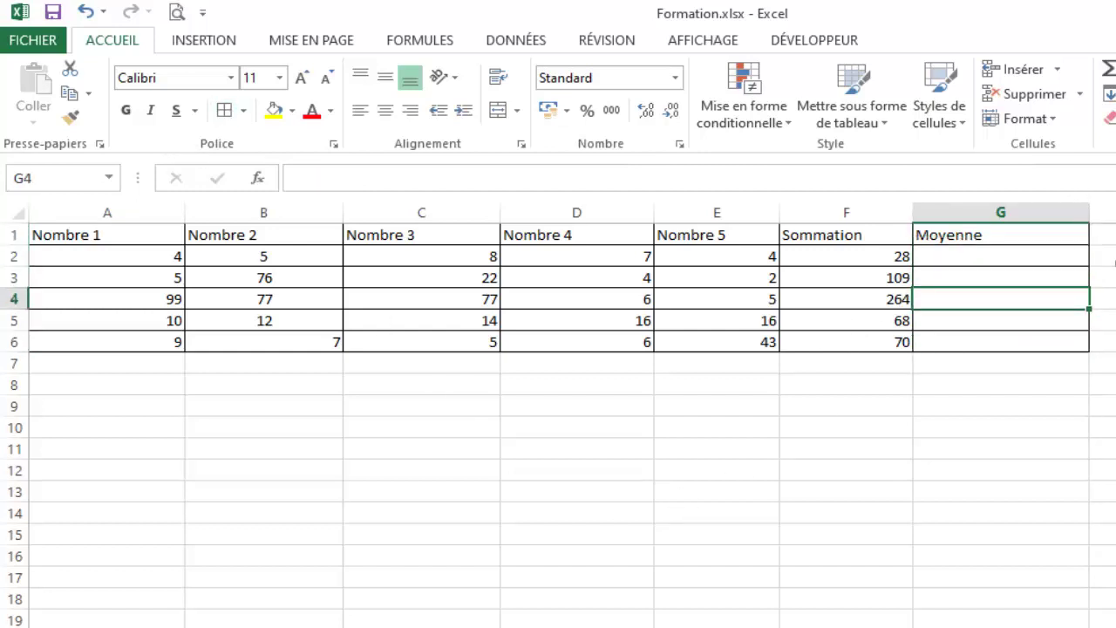
click(1105, 256)
Enter the formula =SOMME(A2:E2)/5 in cell G2 to compute the average of the first row's five numbers
click(997, 256)
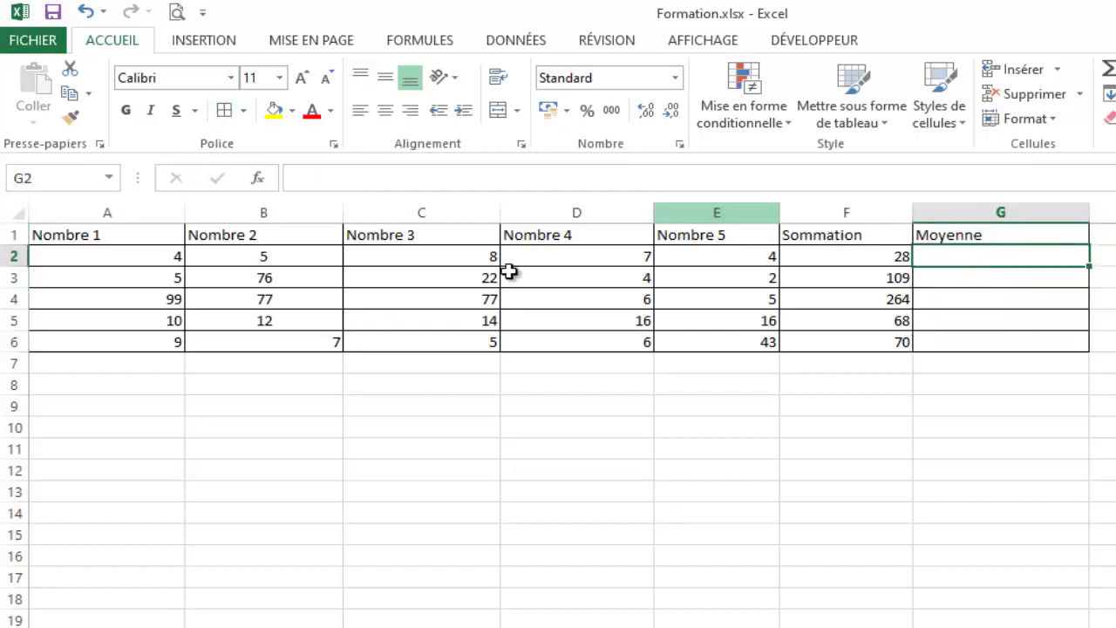
drag(149, 256, 779, 258)
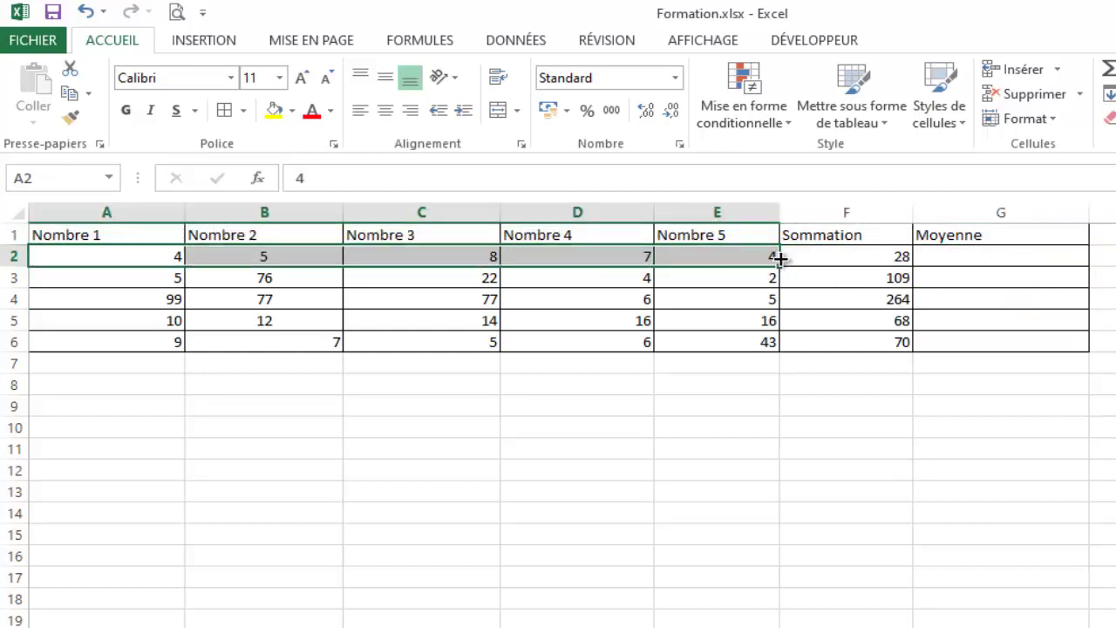
click(965, 256)
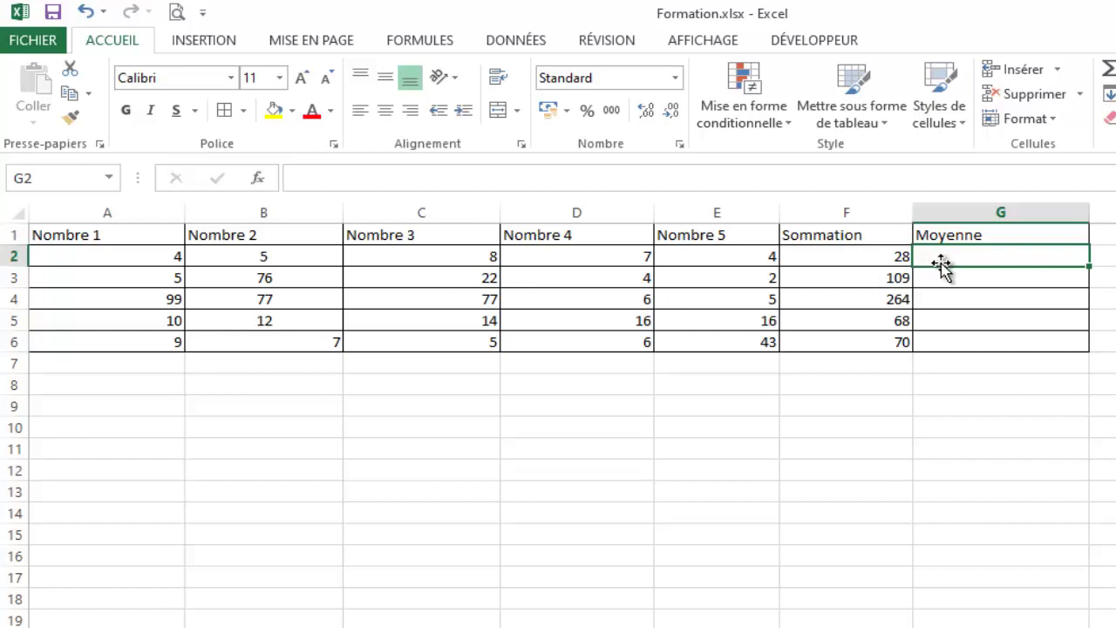
text(=)
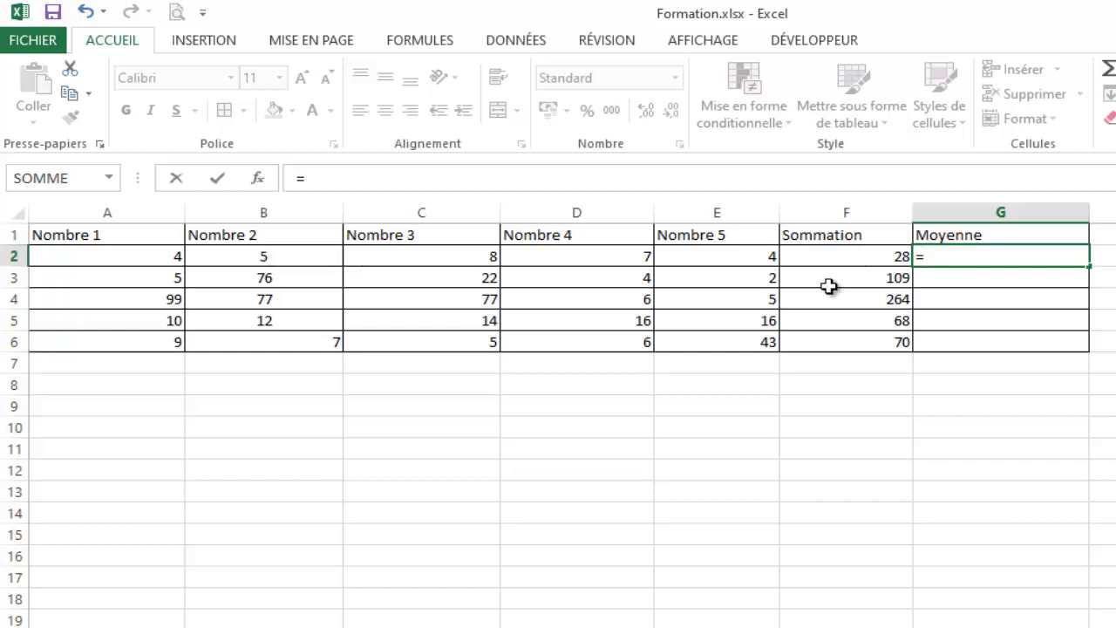
text(so)
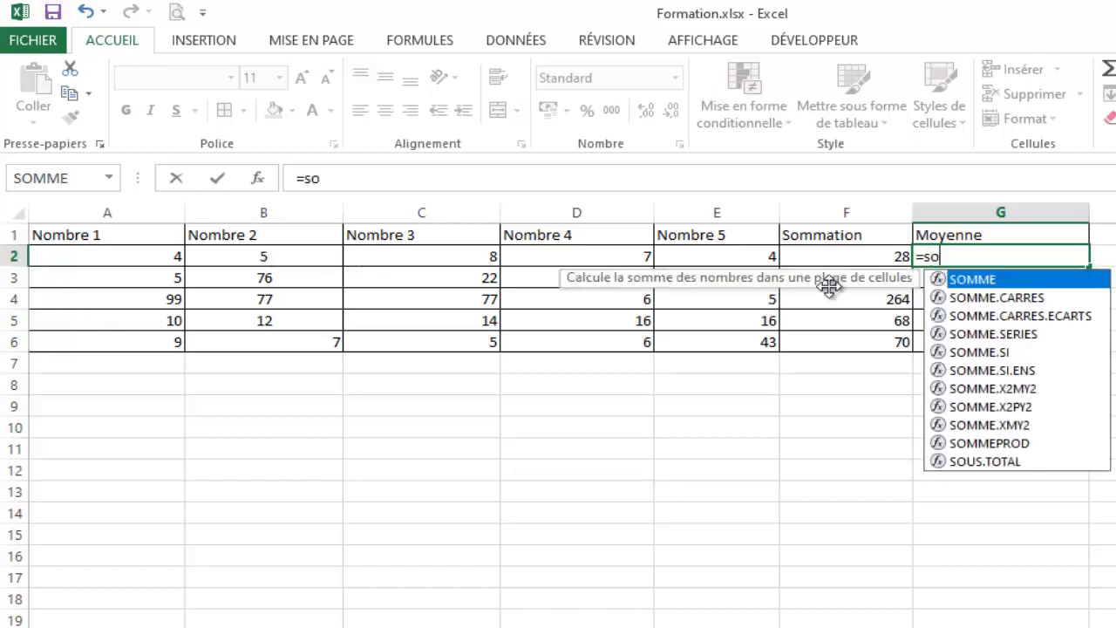
key(Tab)
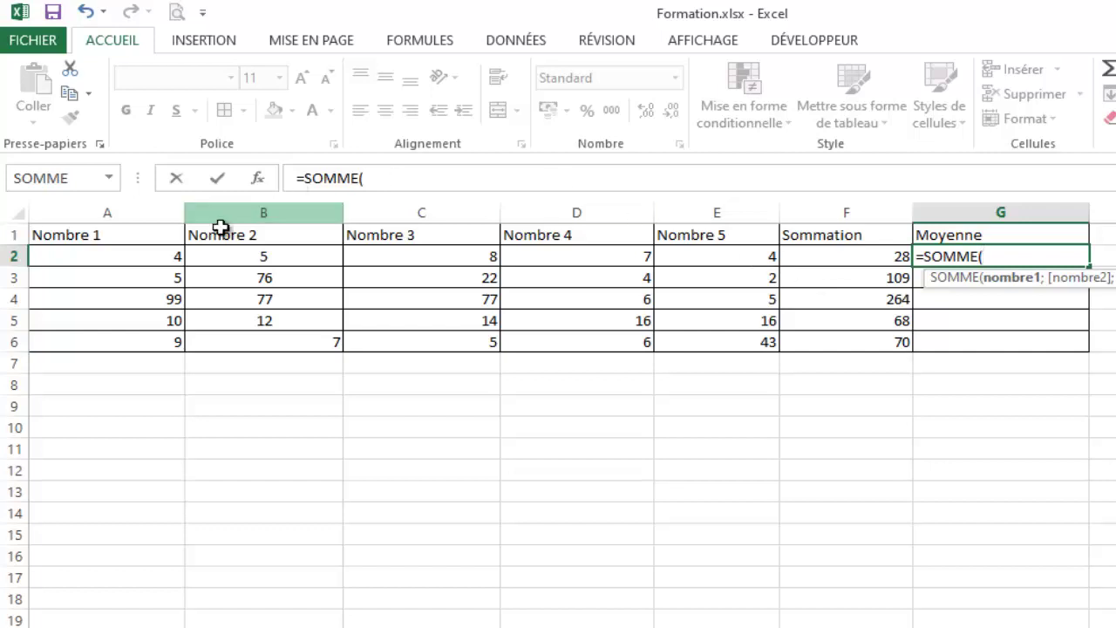
drag(145, 259, 737, 256)
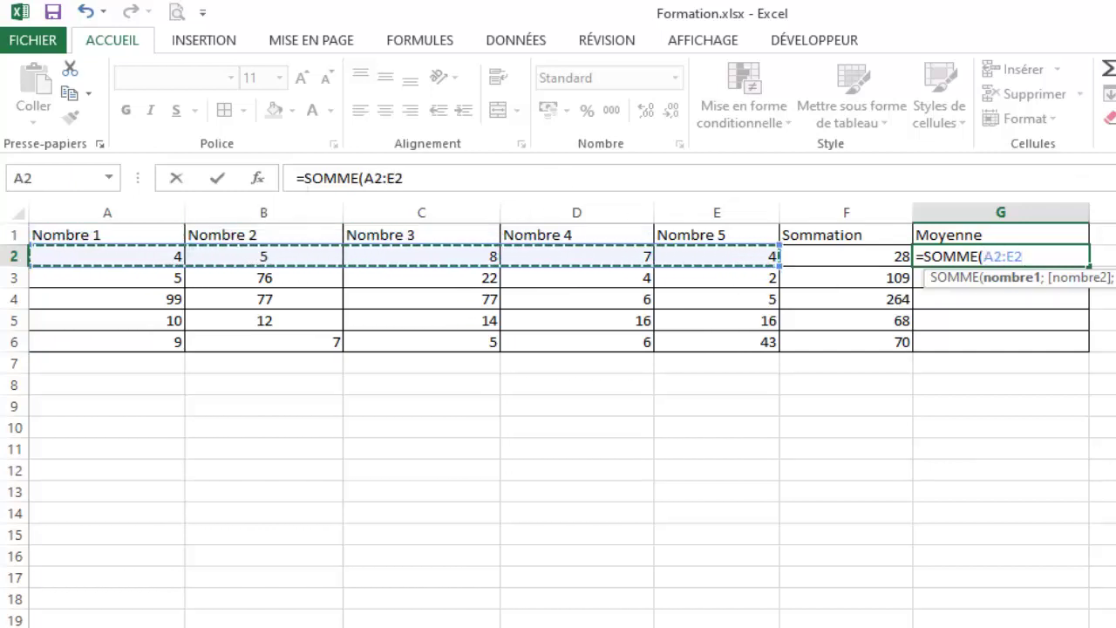
text())
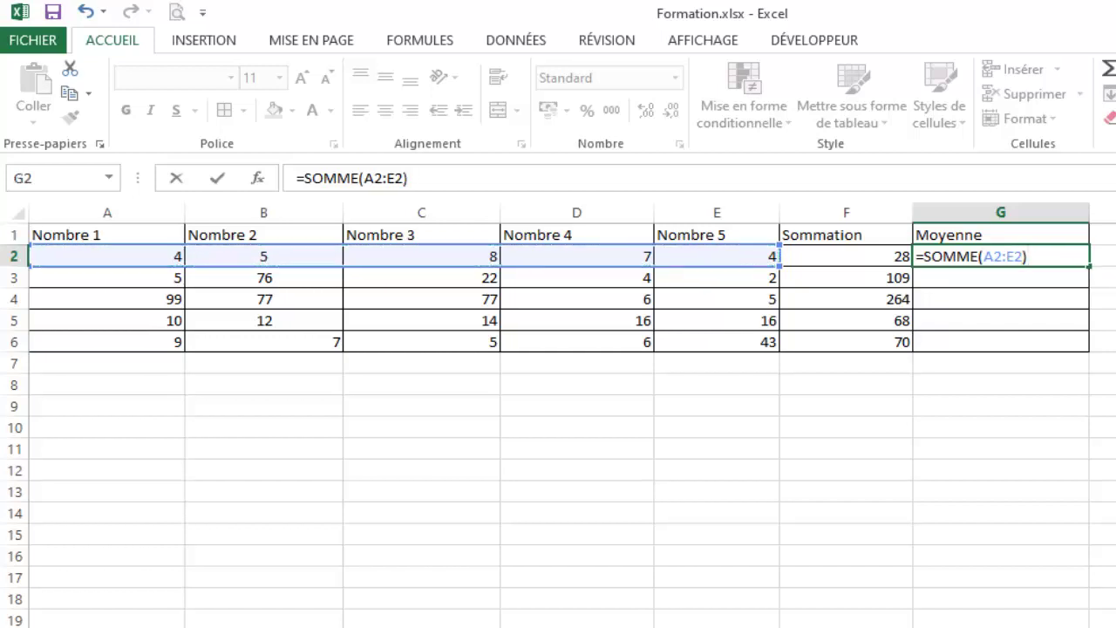
text(/)
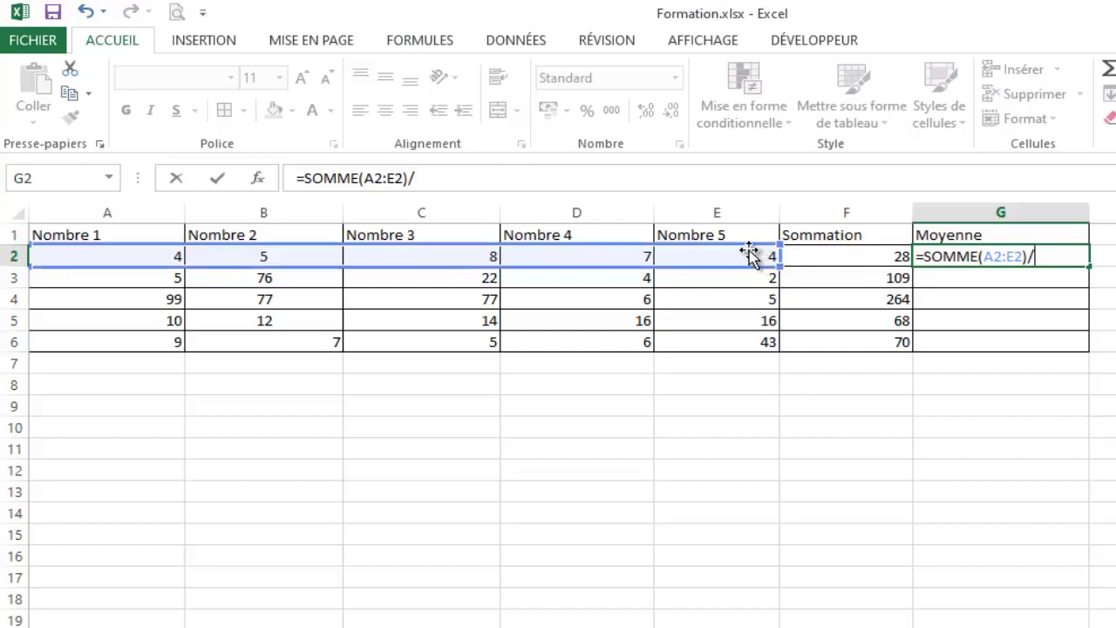
text(5)
key(Return)
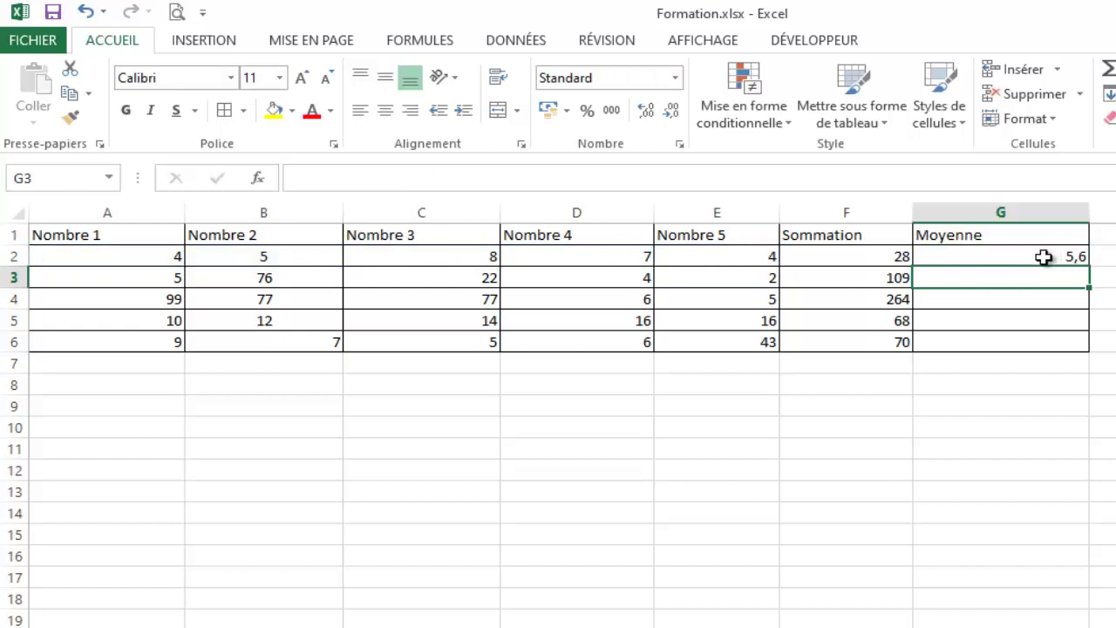
Copy the average formula from G2 down through G6 to fill the Moyenne column for every row
click(1043, 256)
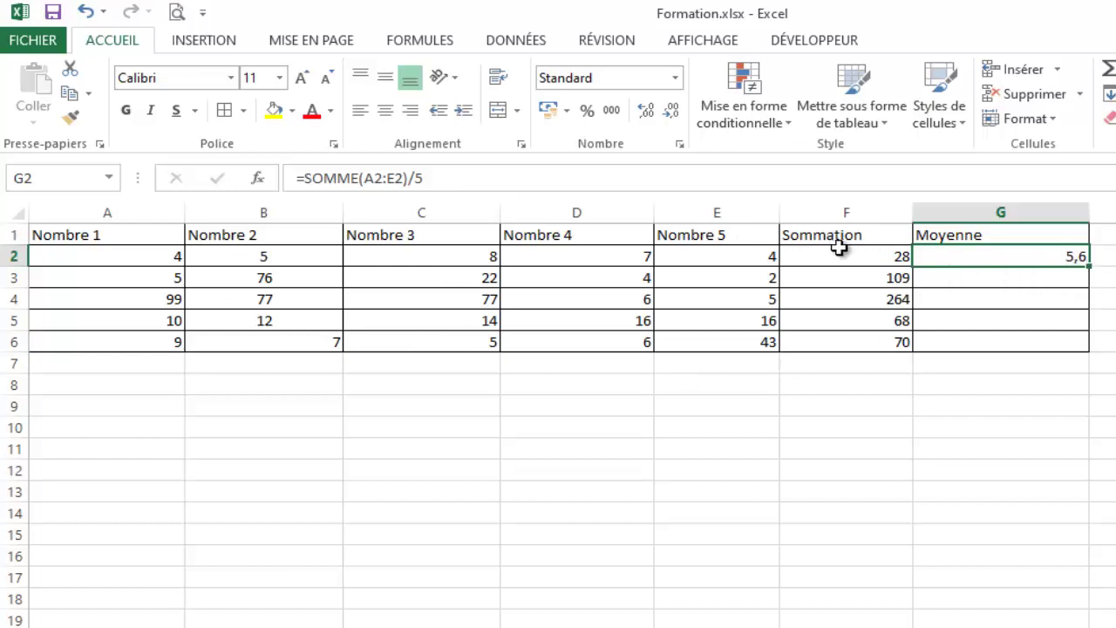
drag(1088, 265, 1091, 345)
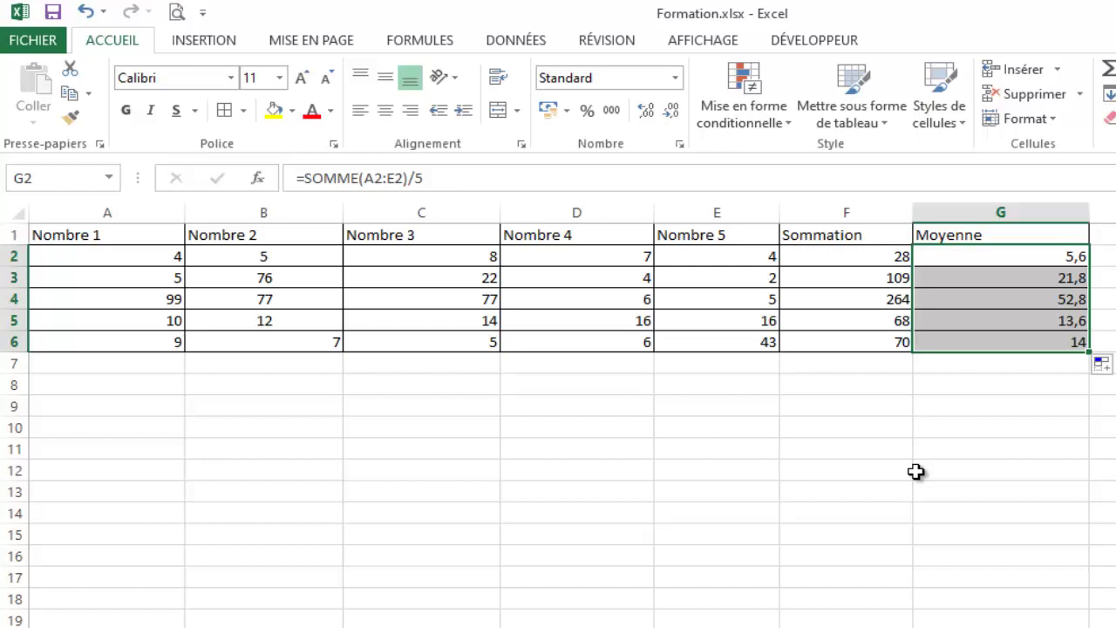
click(854, 328)
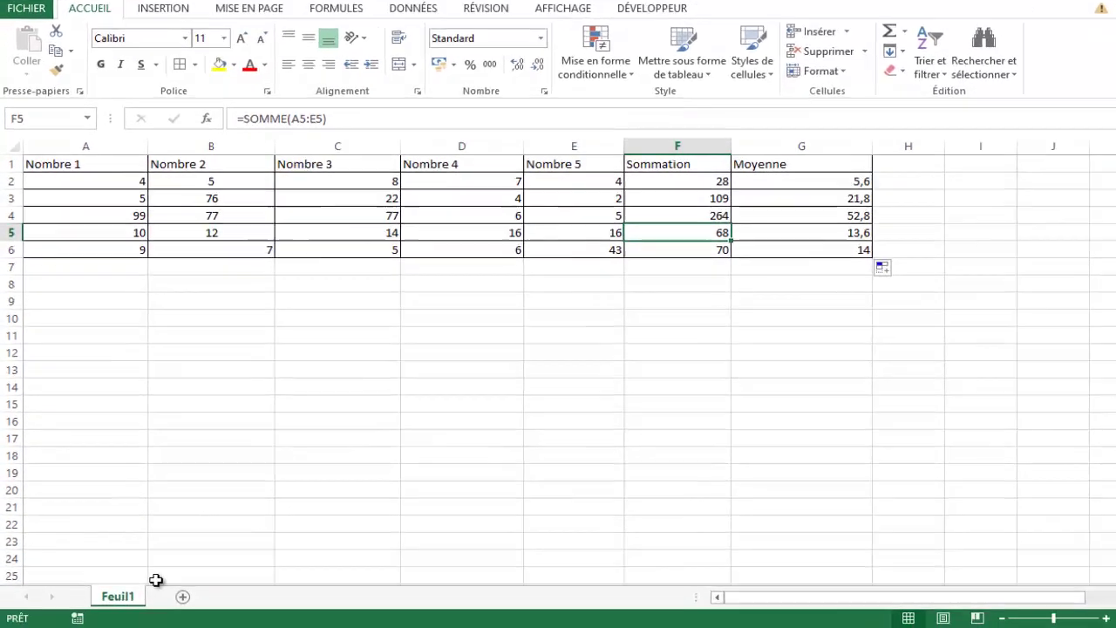
Rename the worksheet Feuil1 as Formation
double_click(200, 580)
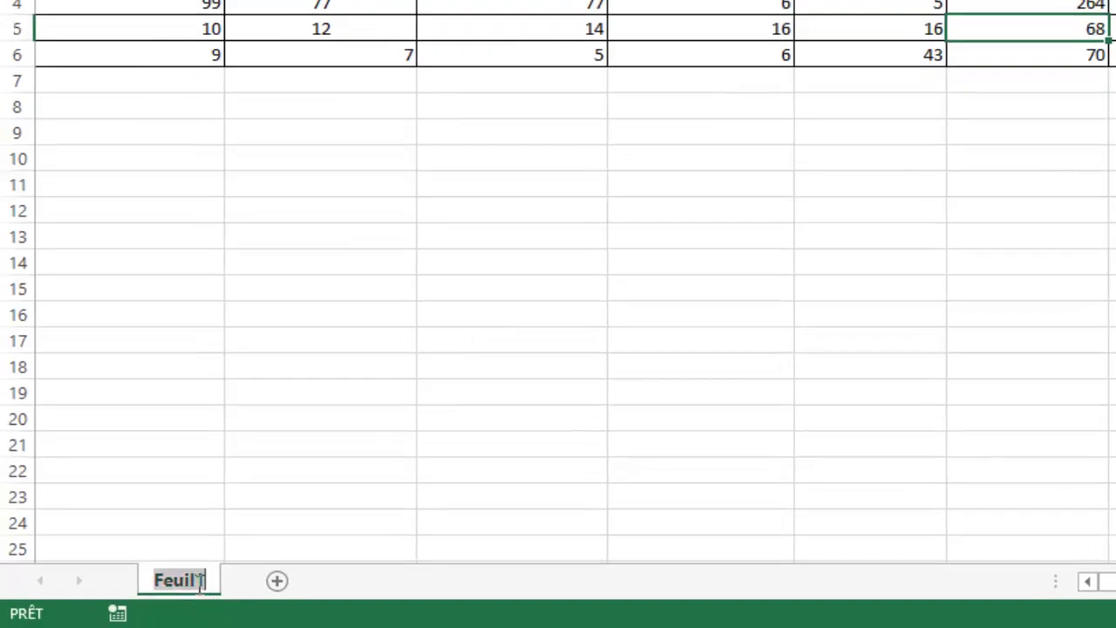
text(B)
key(BackSpace)
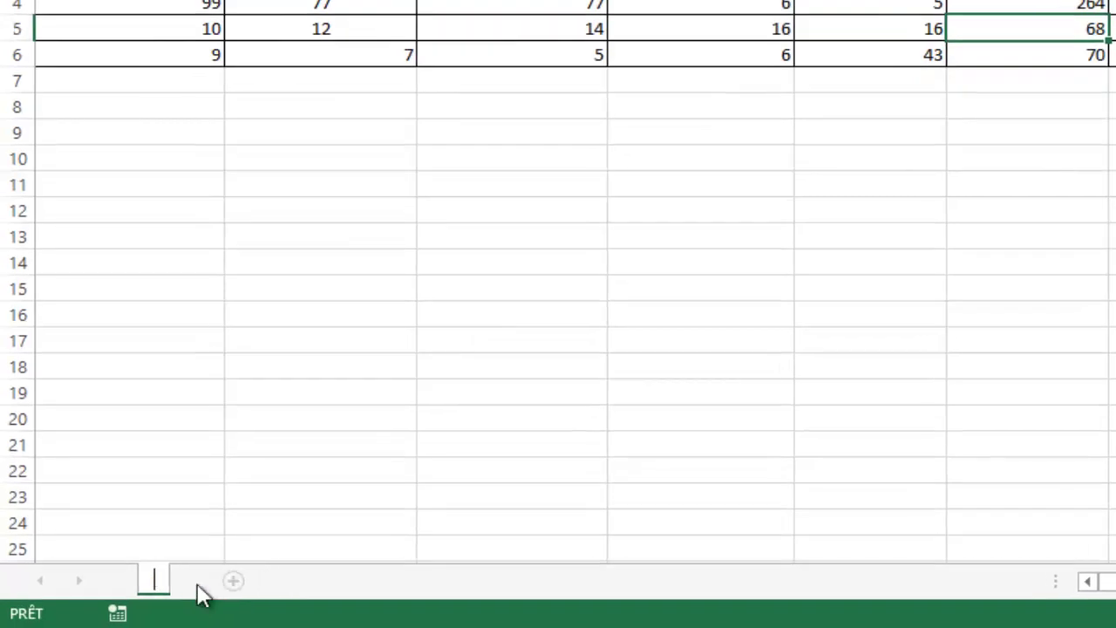
text(Formation)
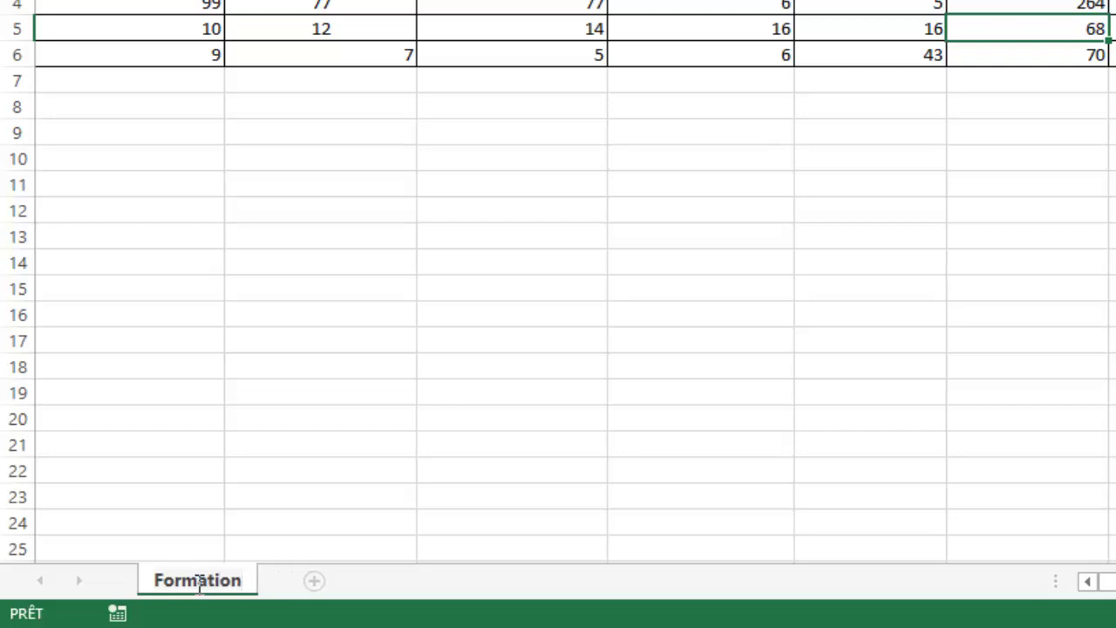
key(Return)
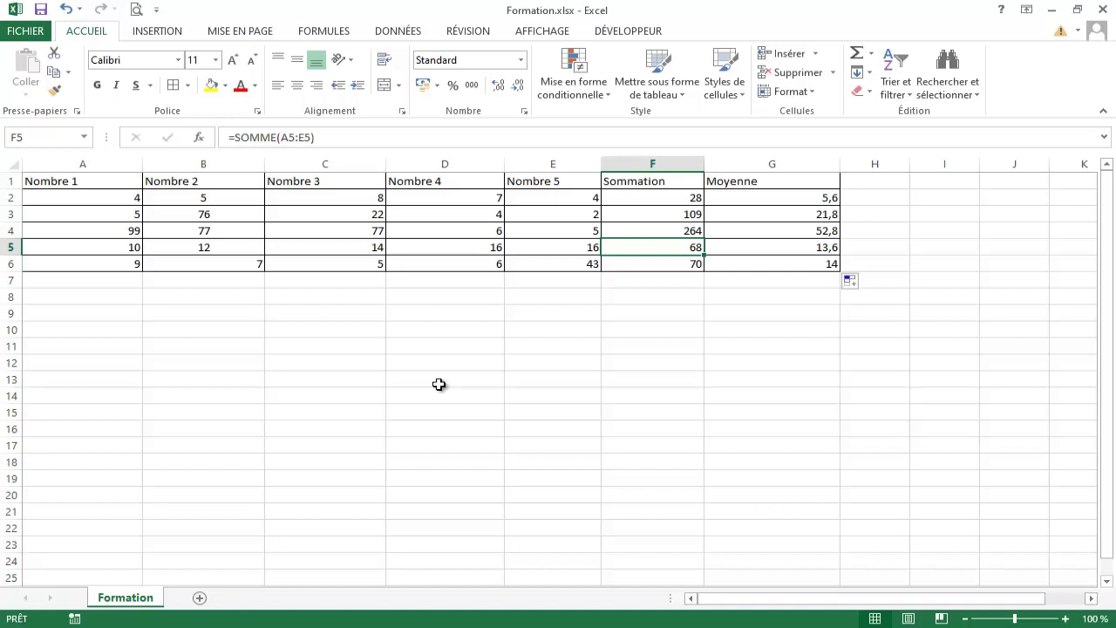
scroll(453, 411, down, 1)
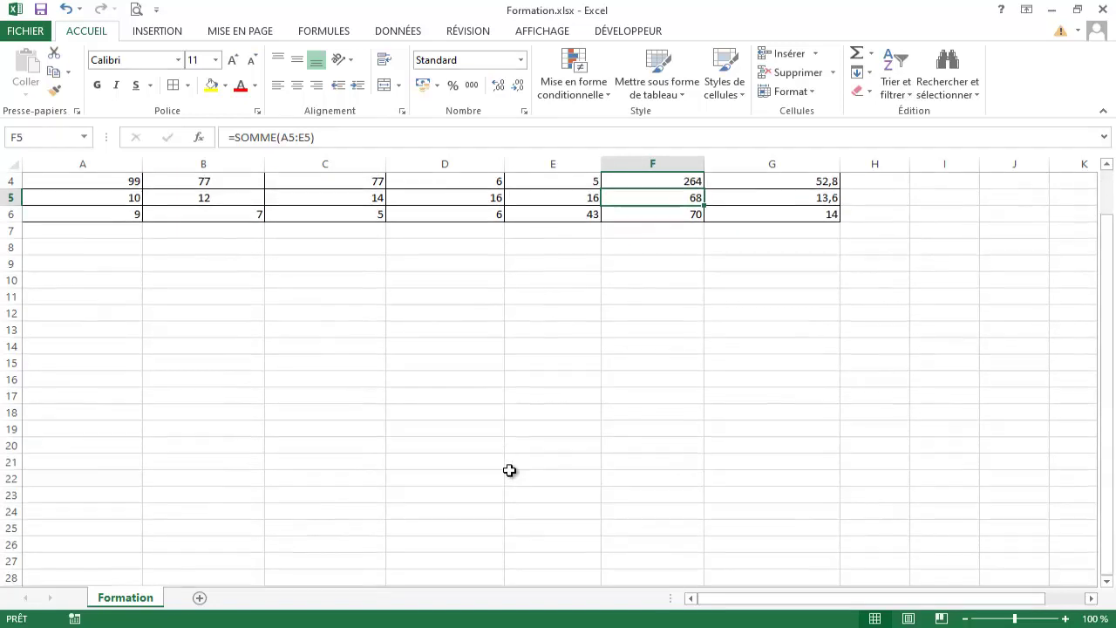
scroll(510, 455, up, 1)
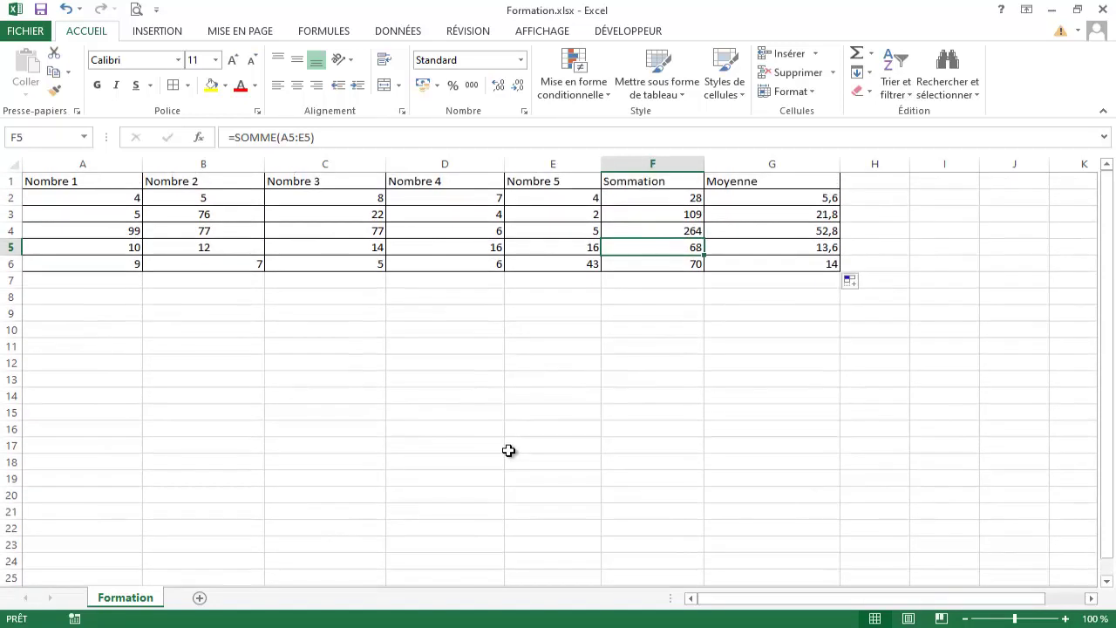